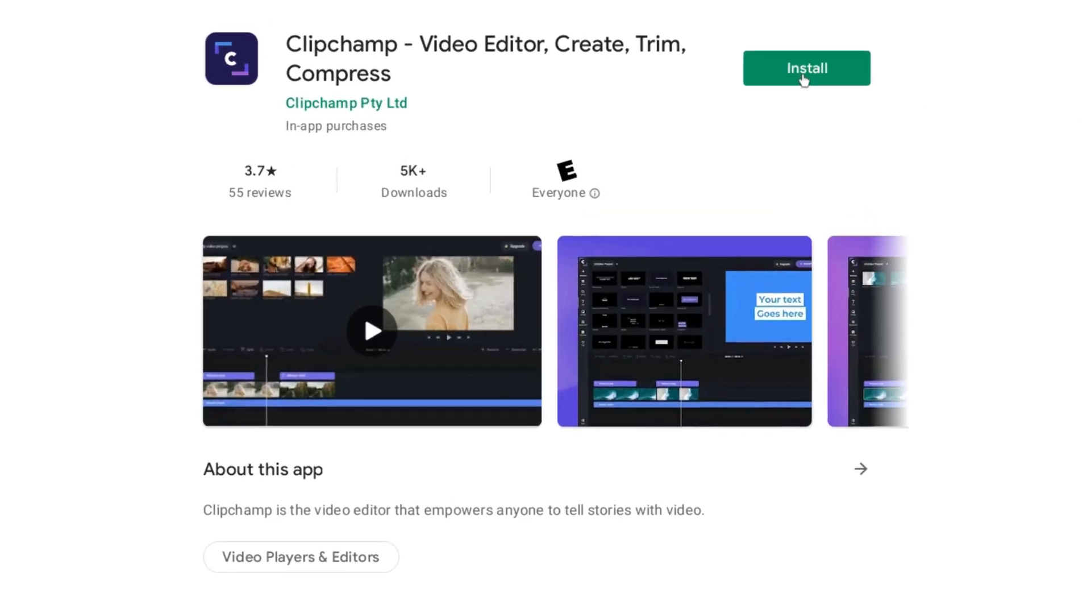
# Install the Clipchamp video editor from its app store page.
pyautogui.click(787, 60)
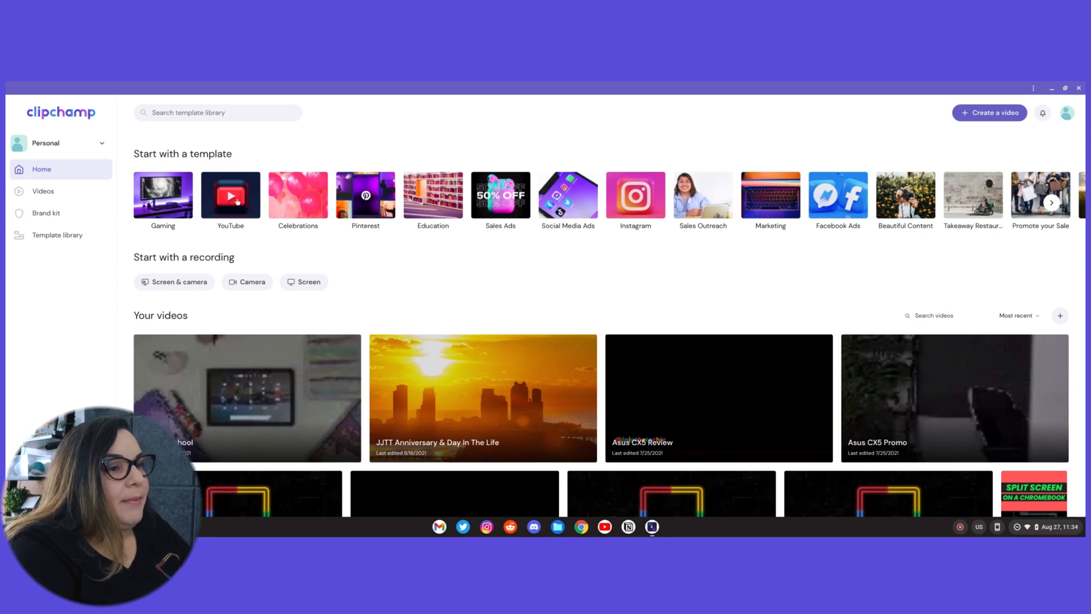
# Look over the home page's templates and recording options, the saved videos and the brand kit.
pyautogui.scroll(-5, 277, 278)
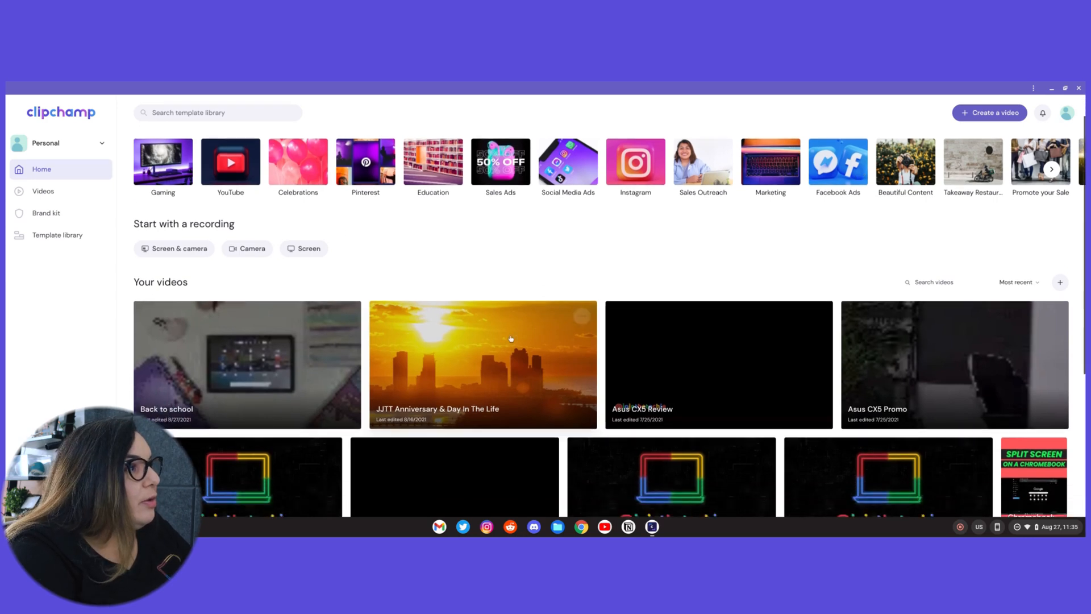
pyautogui.scroll(5, 578, 391)
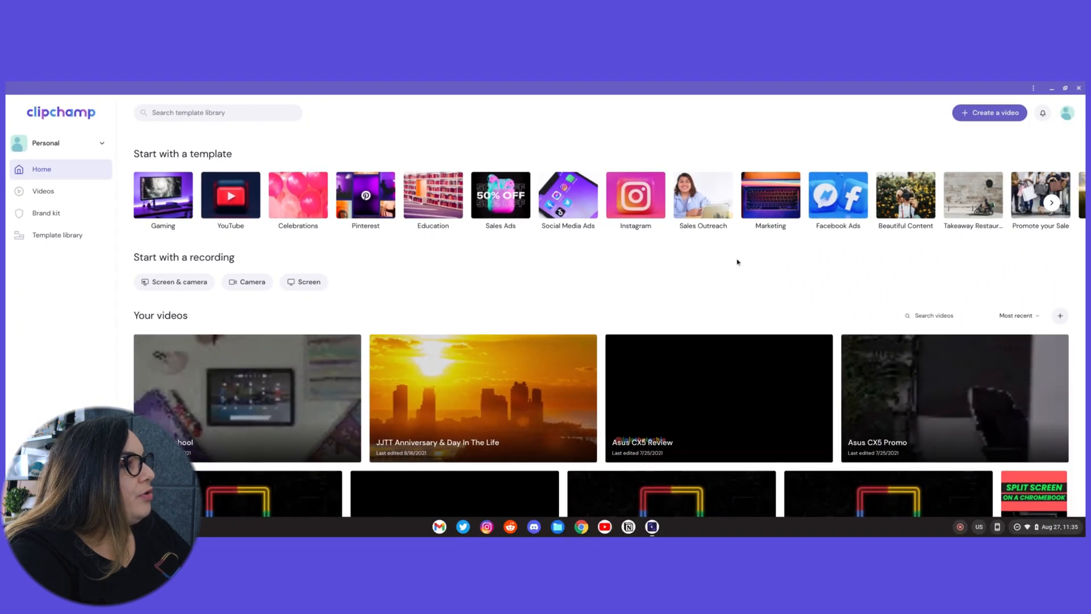
pyautogui.click(44, 192)
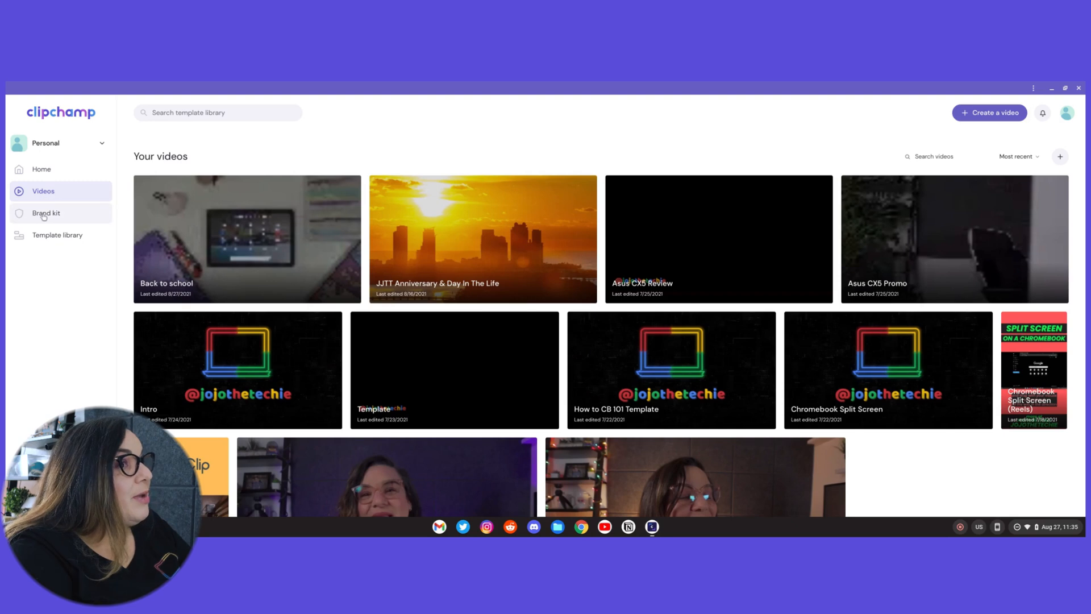
pyautogui.click(52, 218)
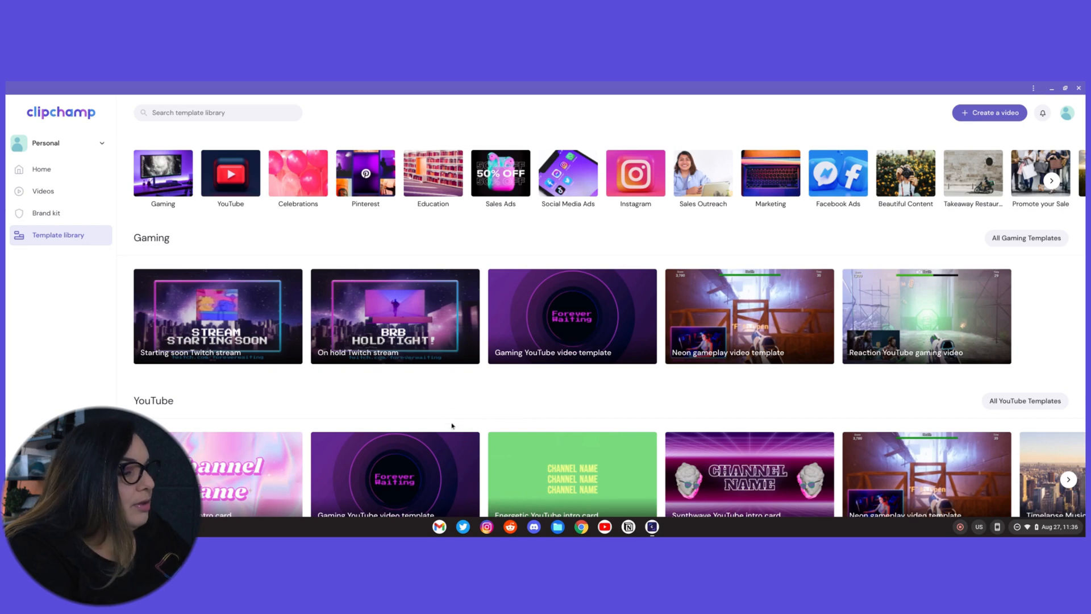
# Create a project from the Synthwave YouTube intro card in the template library's YouTube section.
pyautogui.scroll(-1, 451, 426)
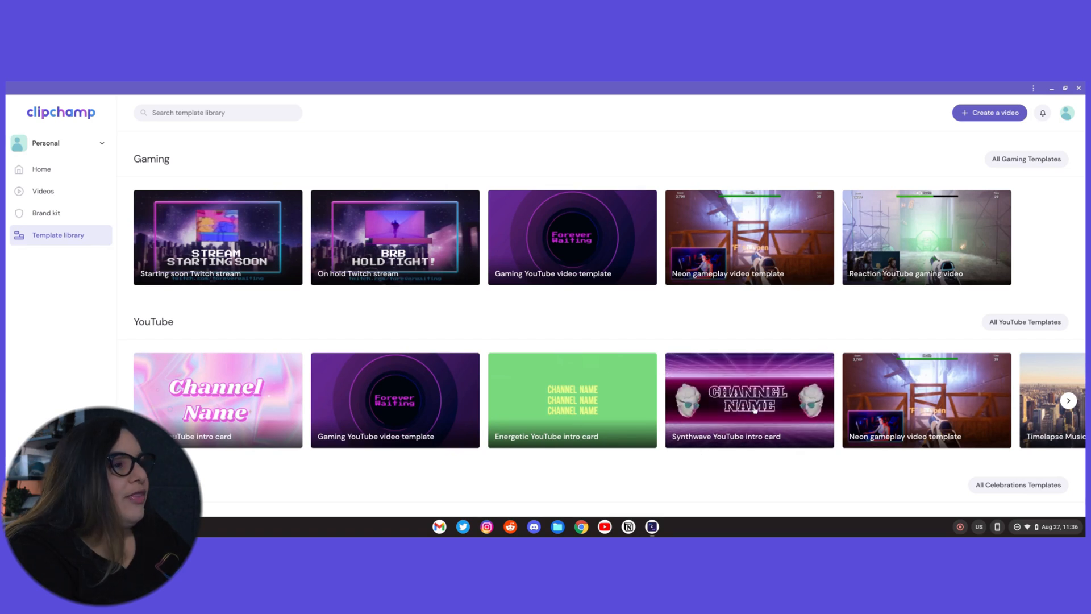
pyautogui.click(764, 386)
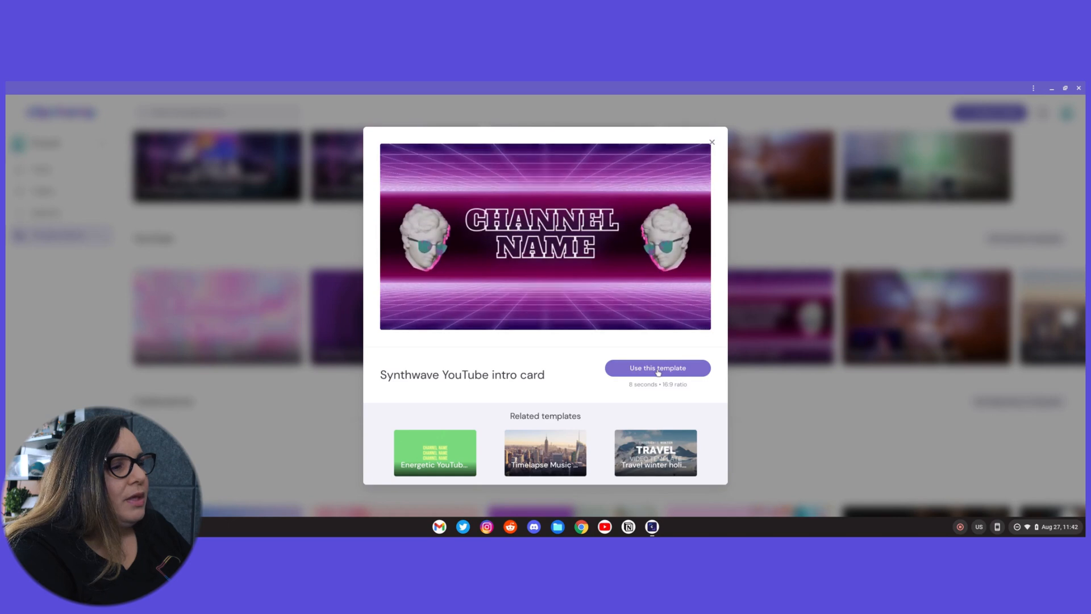
pyautogui.click(658, 369)
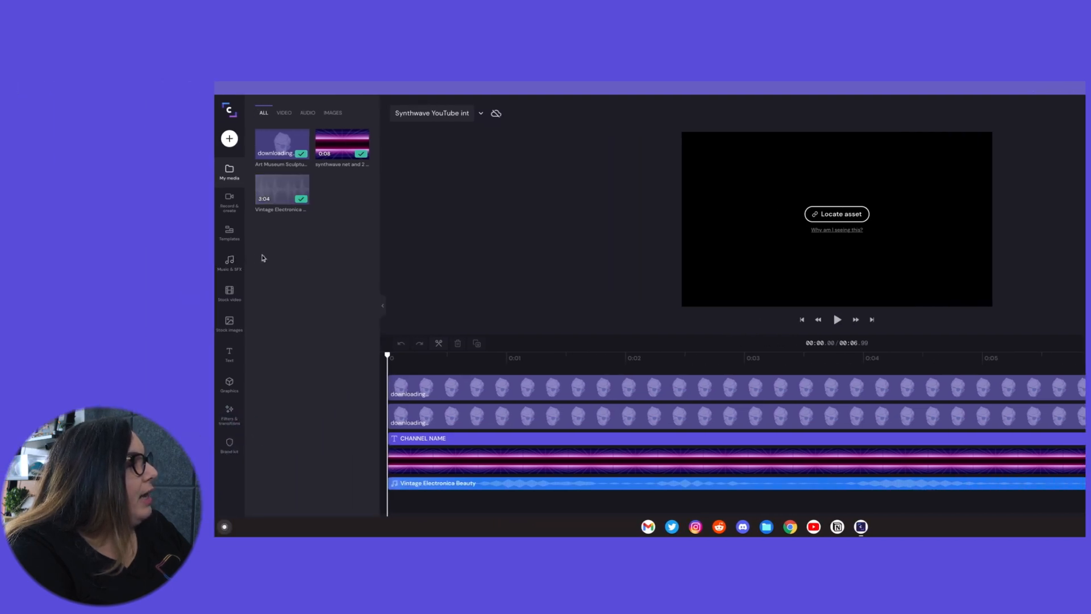
pyautogui.moveTo(264, 196)
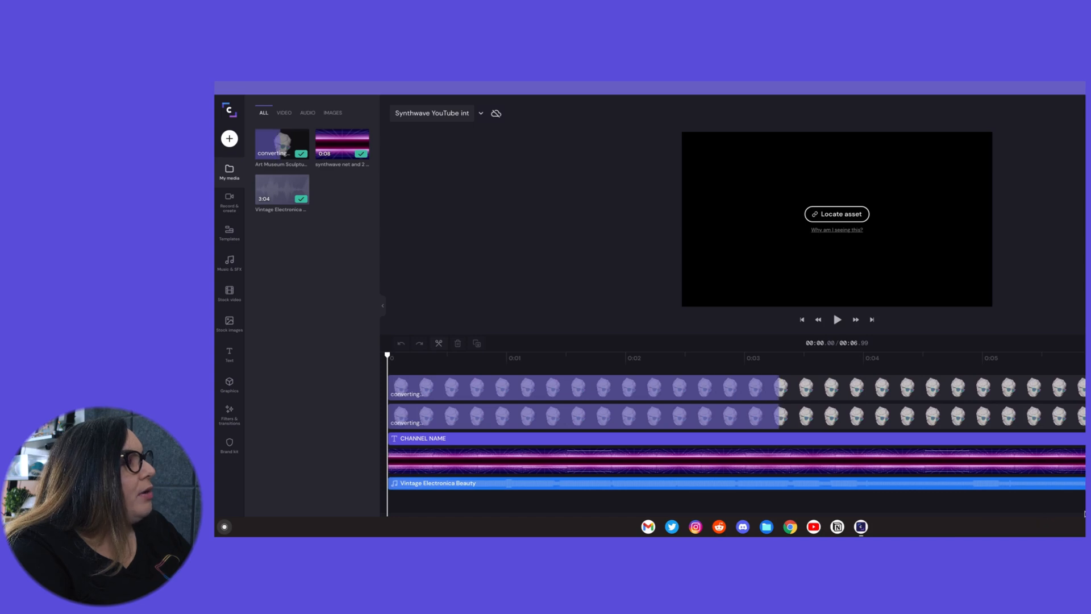
# Rename the project as JJTT Synthwave Intro.
pyautogui.tripleClick(449, 115)
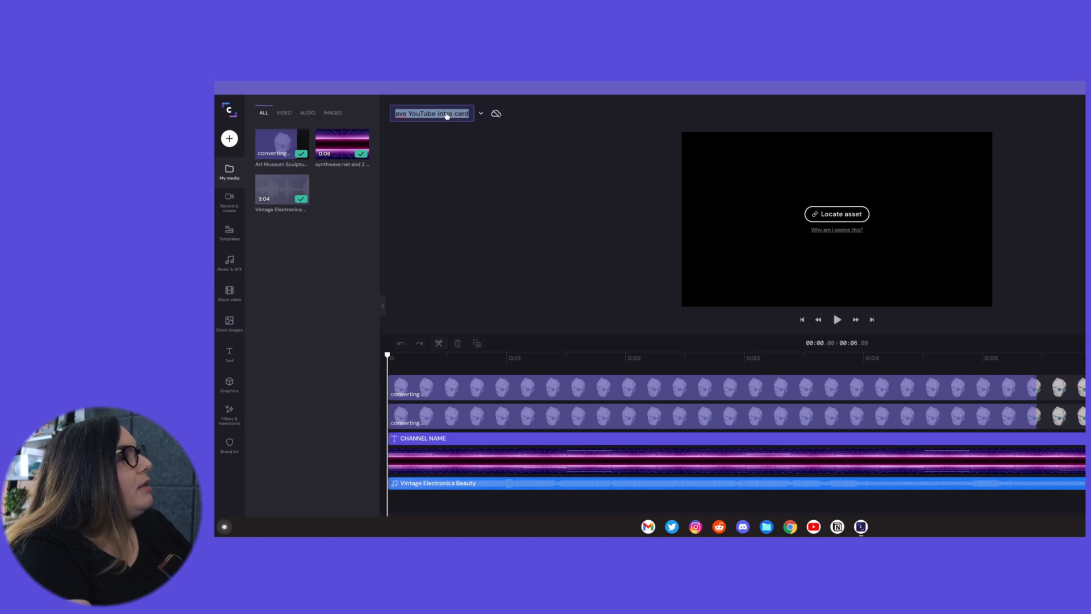
pyautogui.write('JJTT Syunt')
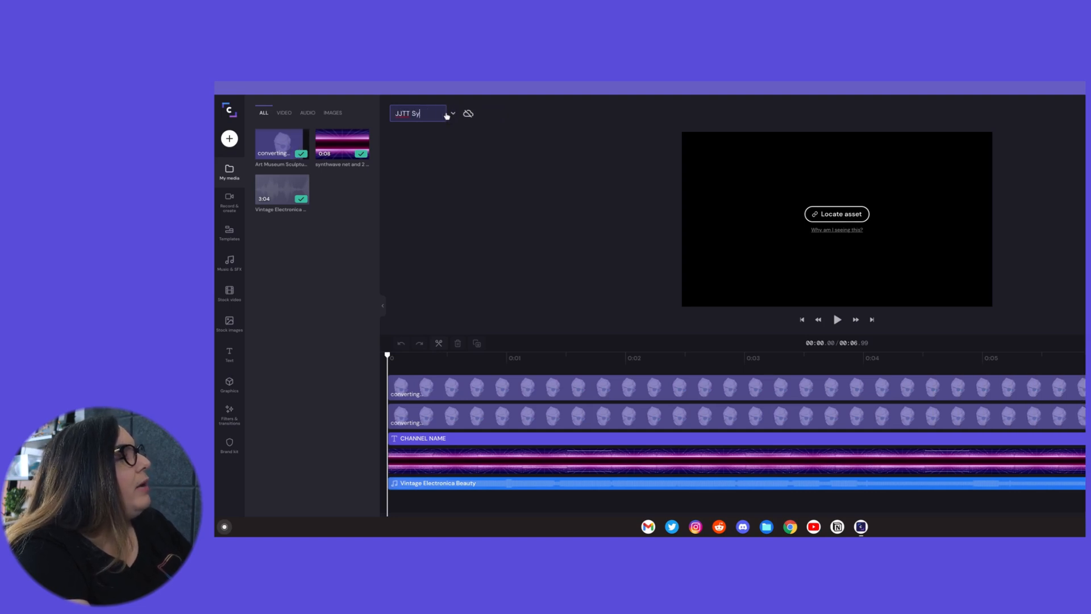
pyautogui.press('BackSpace')
pyautogui.press('BackSpace')
pyautogui.press('BackSpace')
pyautogui.write('nthwa')
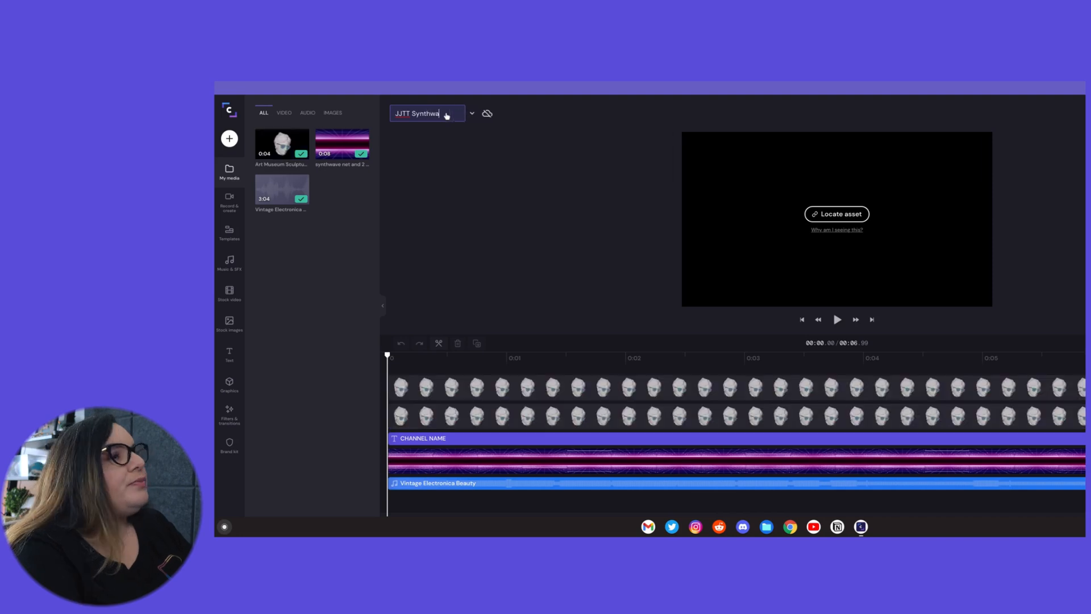
pyautogui.write('ve Intro')
pyautogui.press('Return')
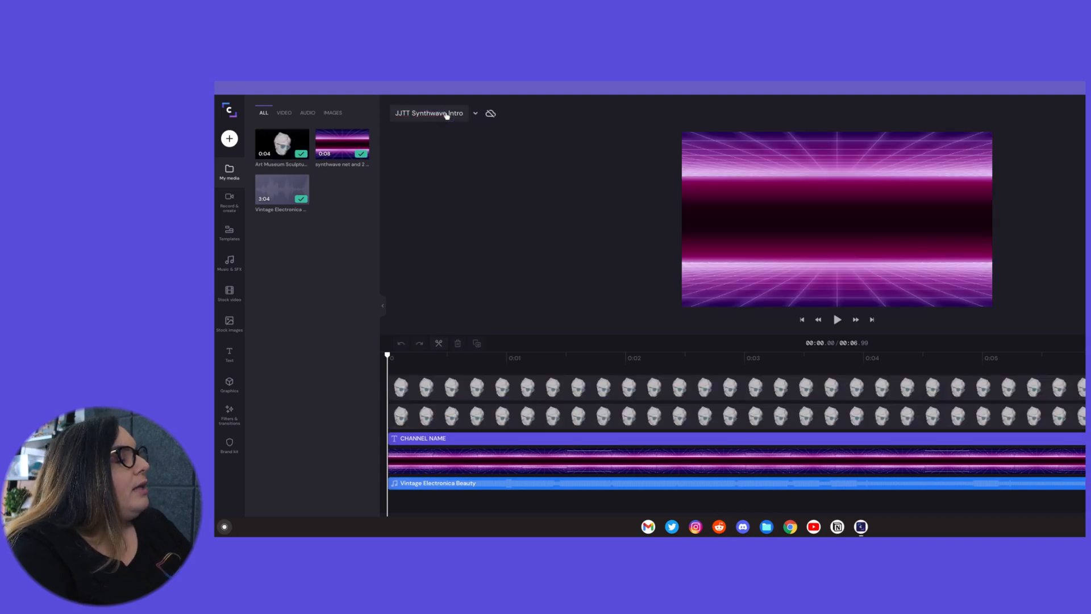
# Turn on cloud backup for the project's media and select the lower sculpture sticker clip in the timeline.
pyautogui.click(491, 114)
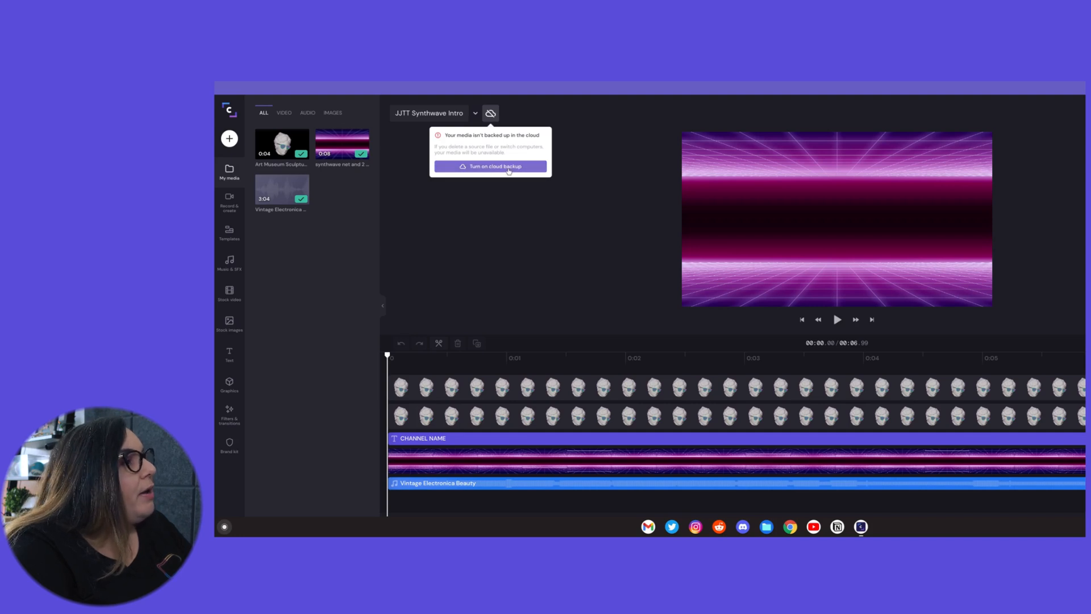
pyautogui.click(508, 169)
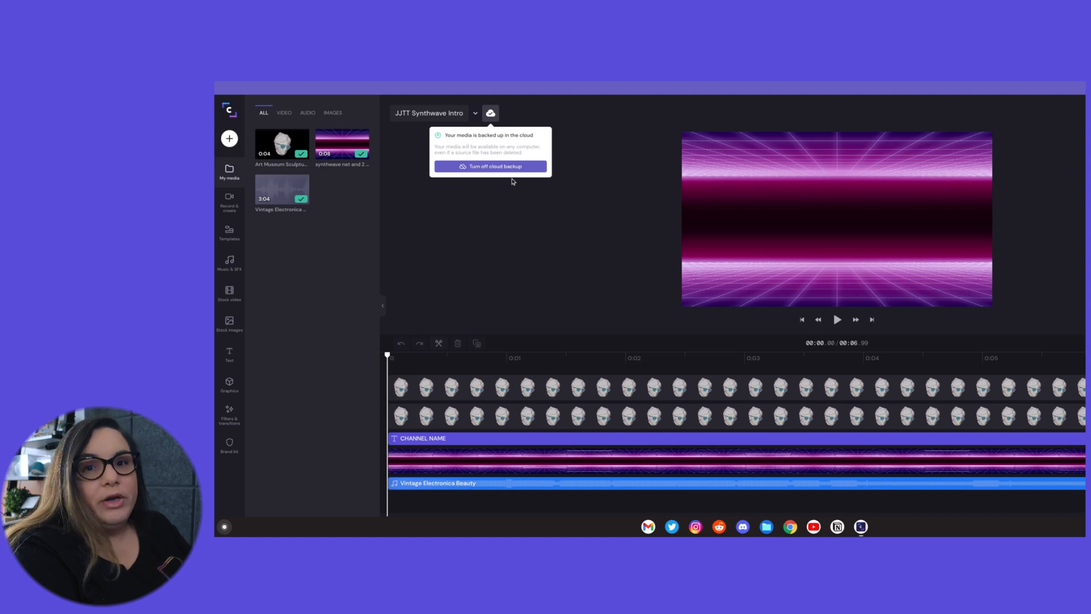
pyautogui.click(421, 416)
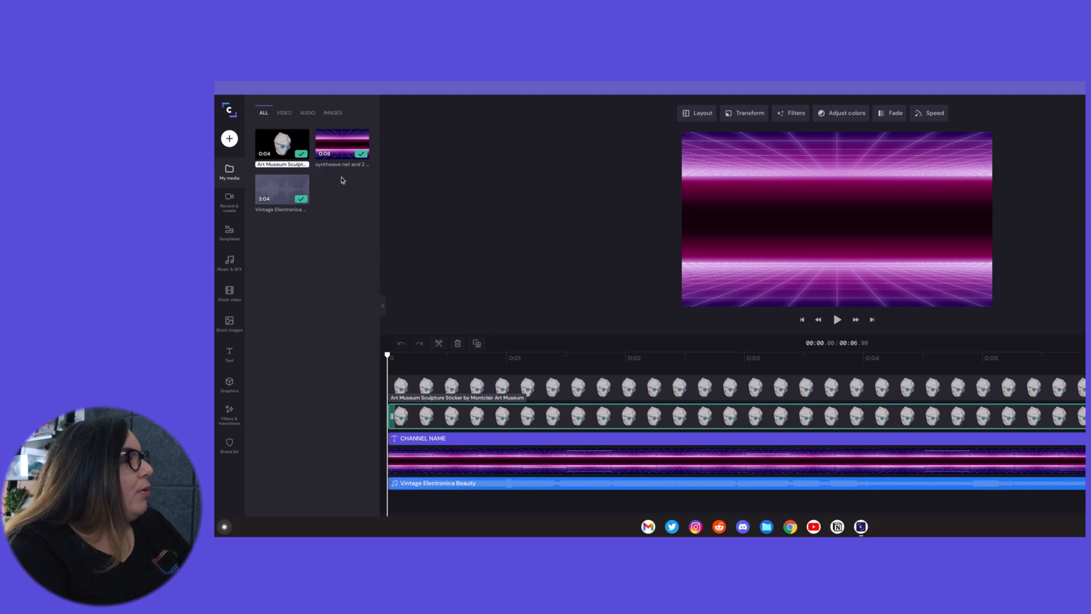
# Examine the recording options, template categories, music and sound effects, stock videos and stock images available in the editor.
pyautogui.click(226, 211)
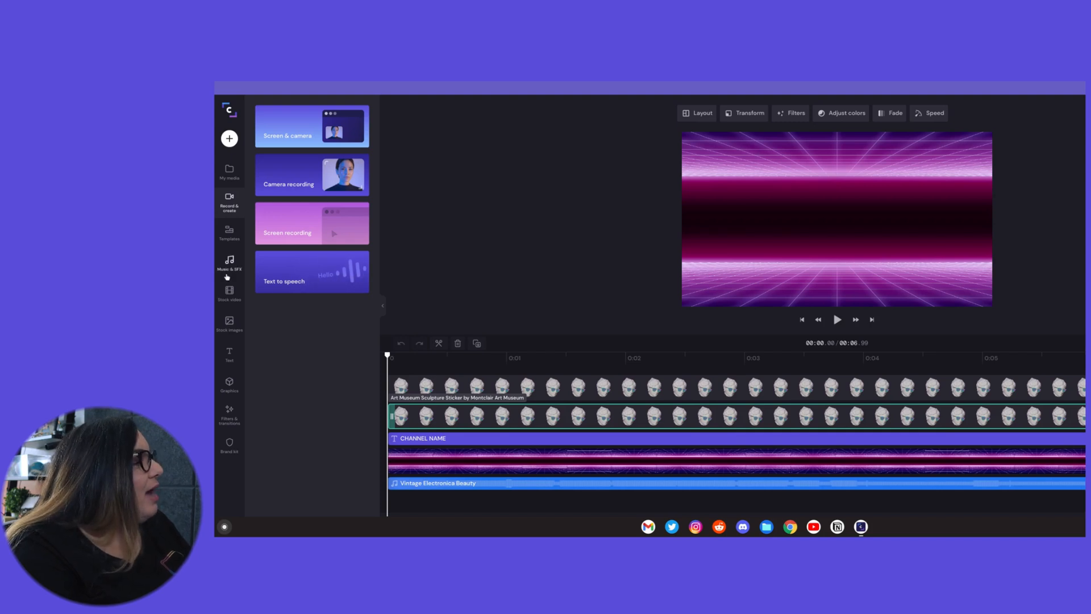
pyautogui.click(228, 240)
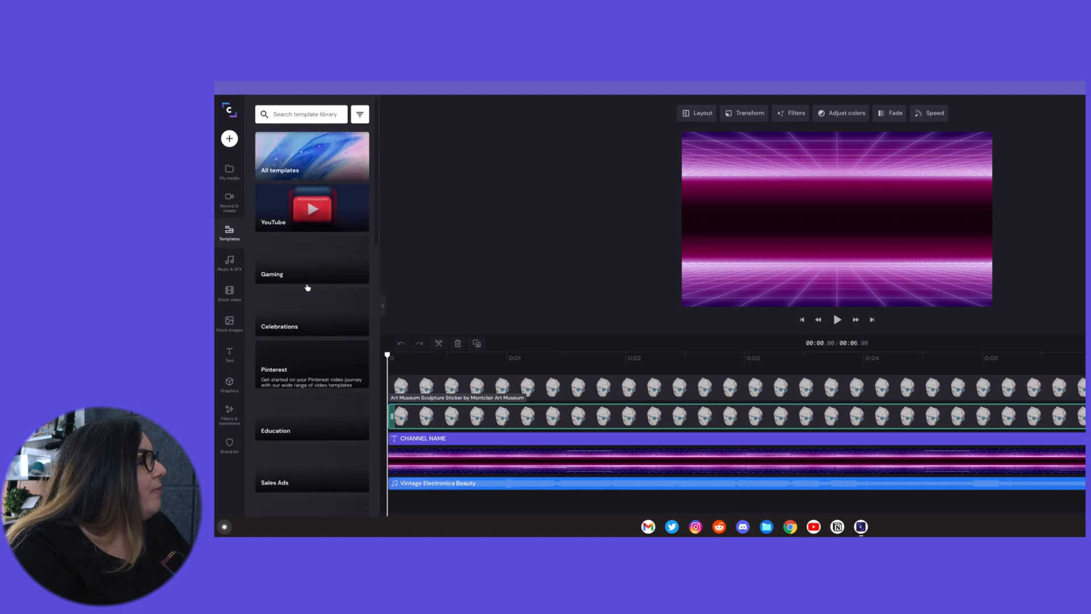
pyautogui.click(228, 261)
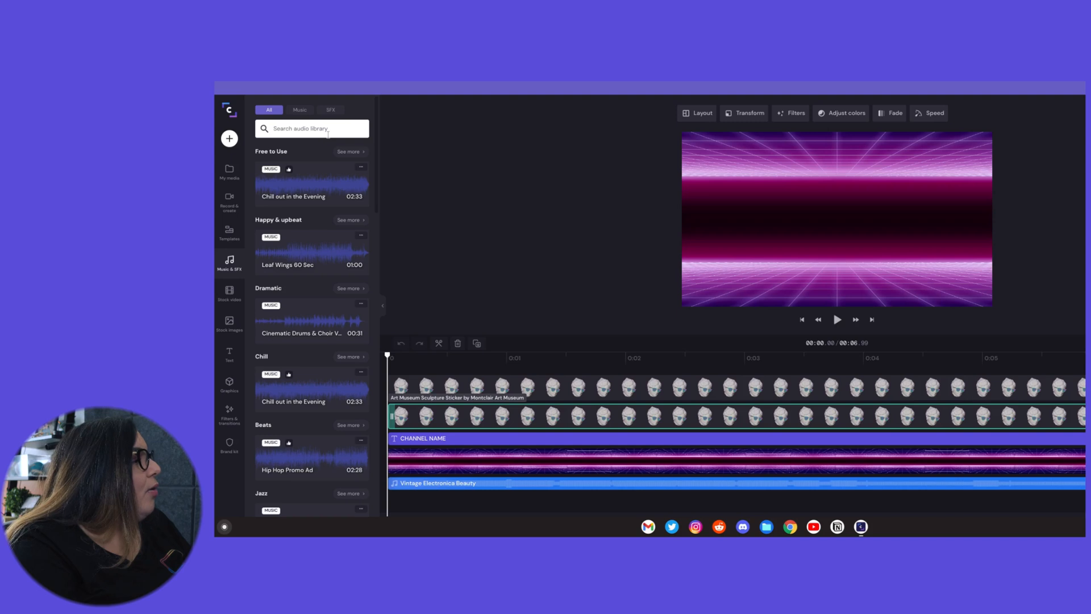
pyautogui.click(231, 297)
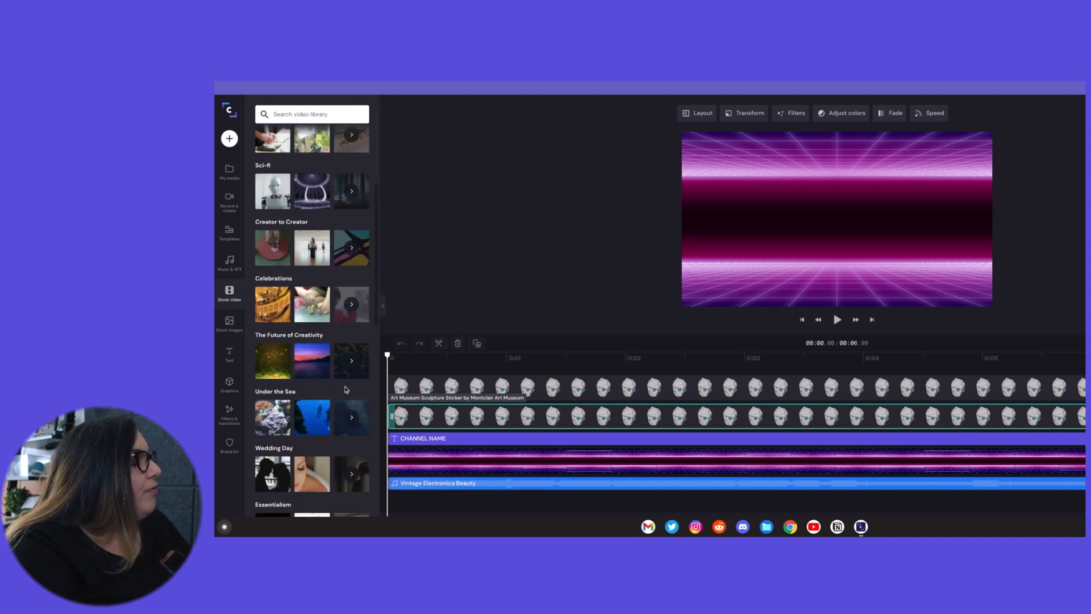
pyautogui.scroll(-5, 335, 284)
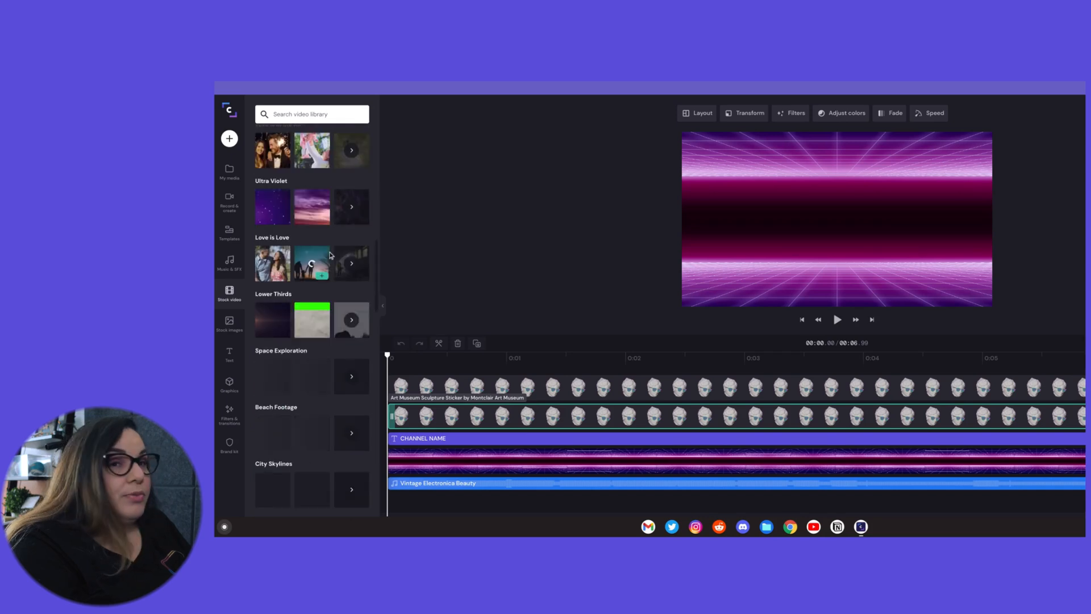
pyautogui.scroll(-15, 329, 255)
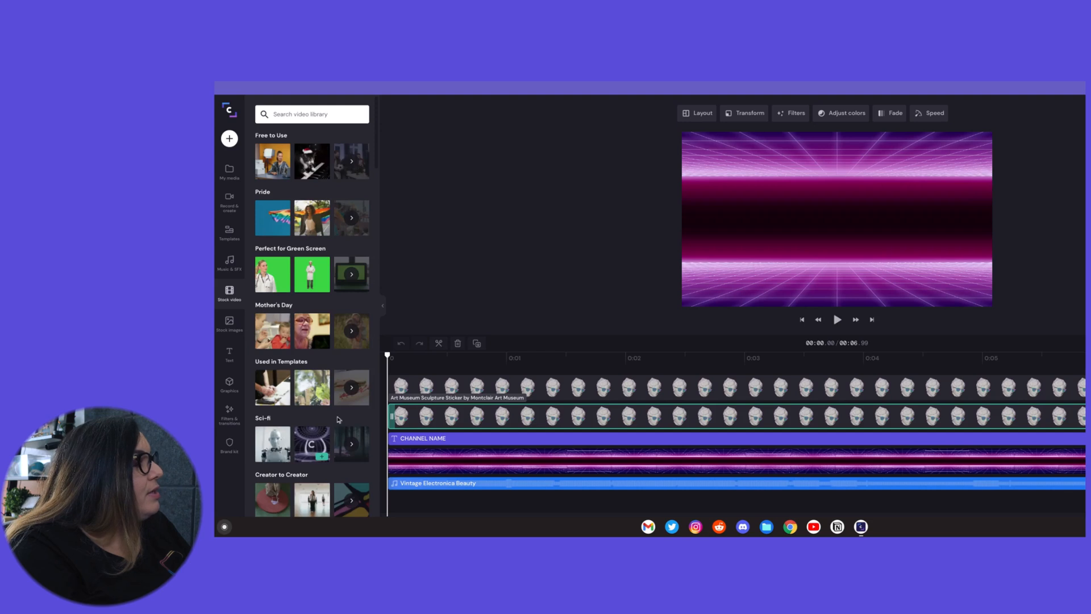
pyautogui.click(230, 323)
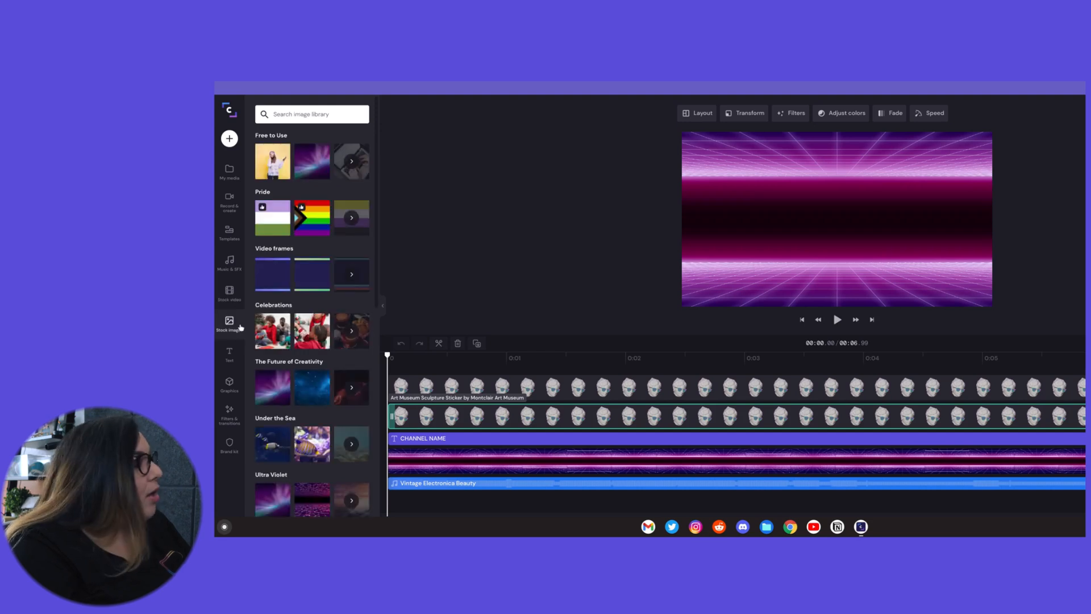
pyautogui.scroll(-6, 255, 329)
# Browse the text presets, covering the title, two-line, caption and special styles.
pyautogui.click(229, 358)
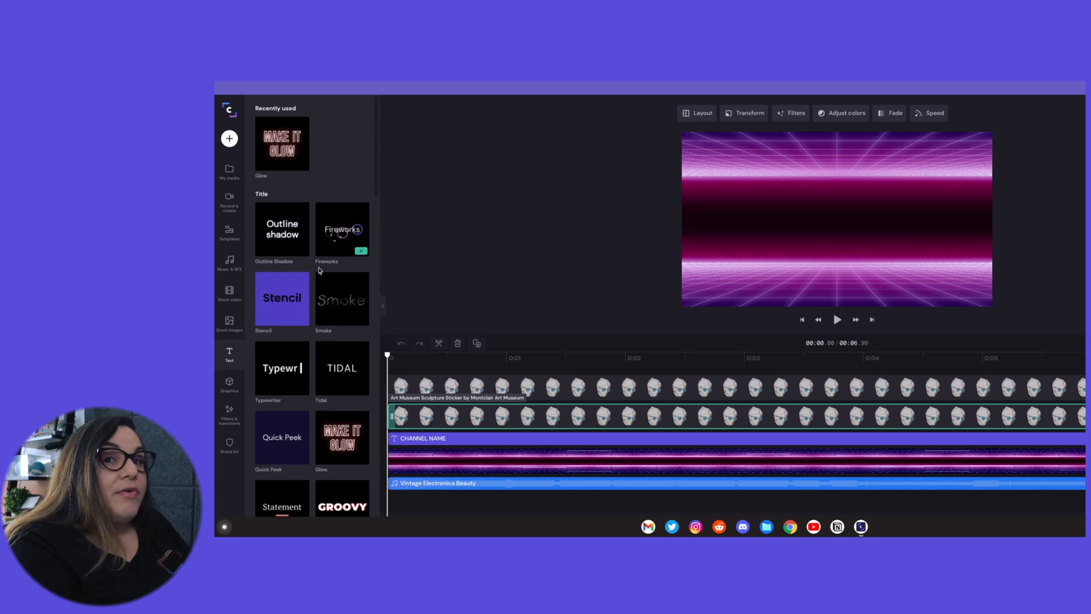
pyautogui.scroll(-4, 316, 297)
pyautogui.scroll(-6, 312, 322)
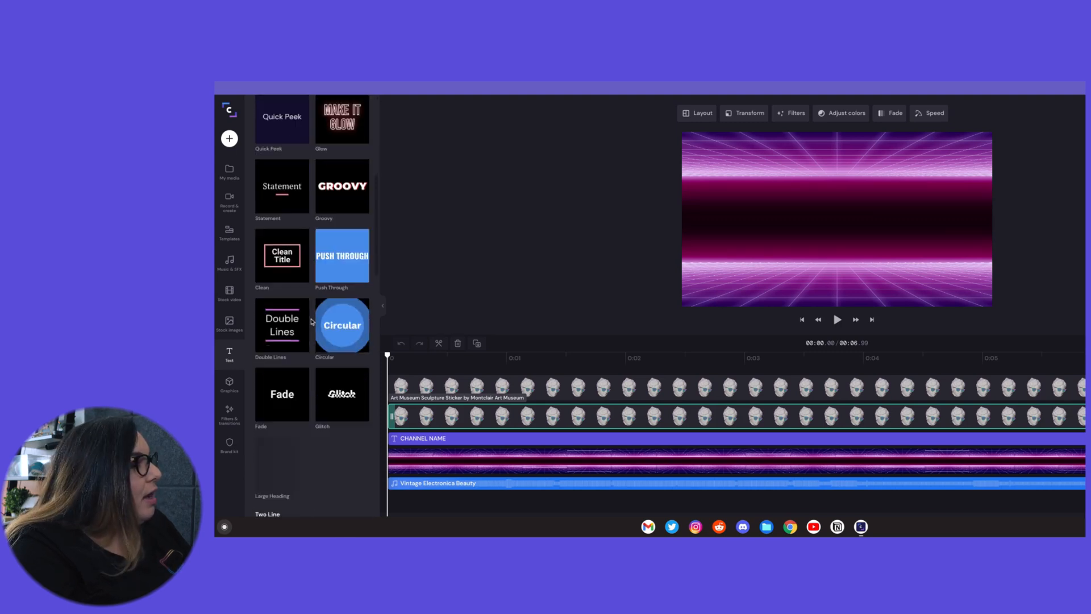
pyautogui.scroll(-8, 312, 322)
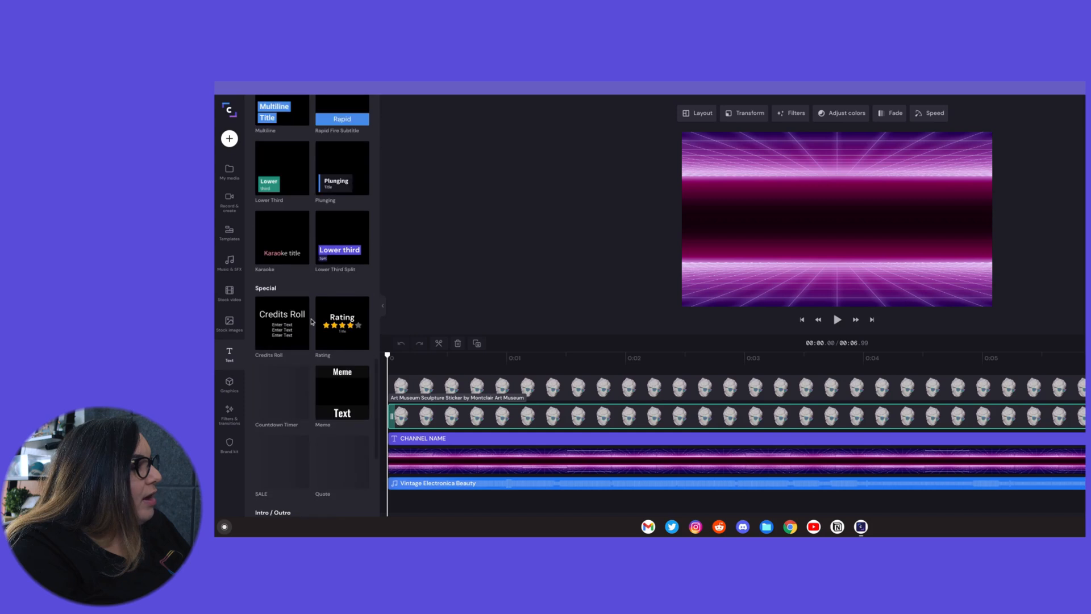
pyautogui.scroll(7, 312, 322)
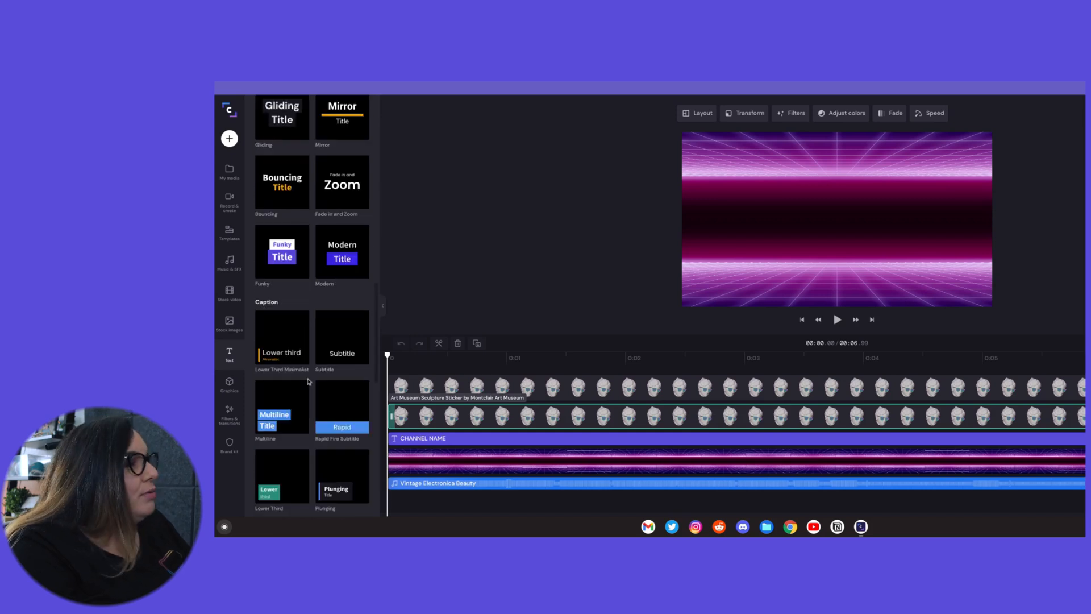
pyautogui.moveTo(302, 366)
pyautogui.scroll(7, 302, 366)
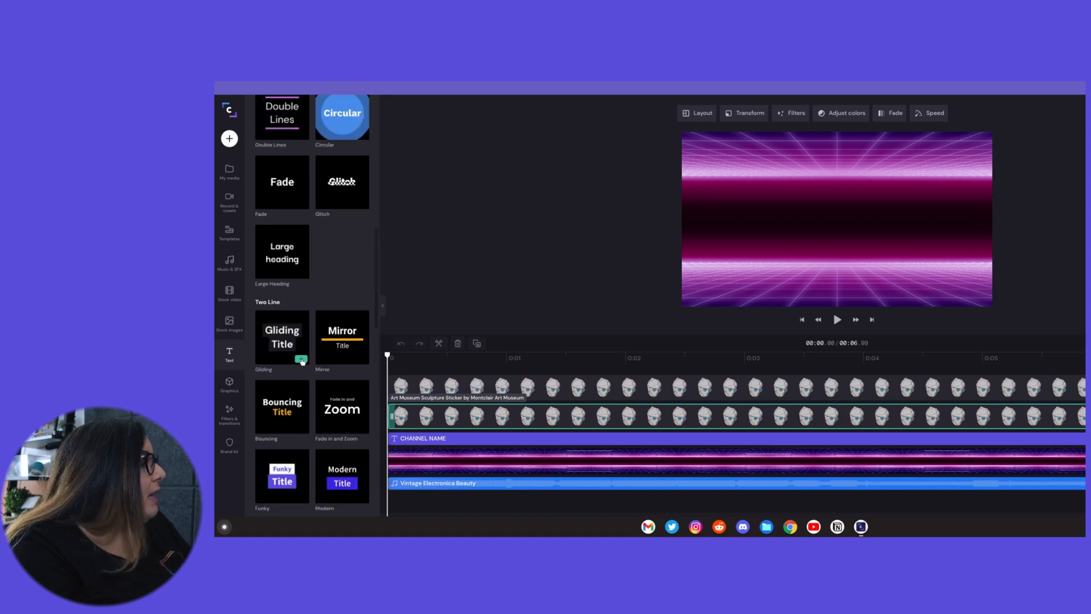
# Examine the graphics, the transitions and the brand kit's fonts, colors and logos, ending back at the project's media.
pyautogui.click(230, 385)
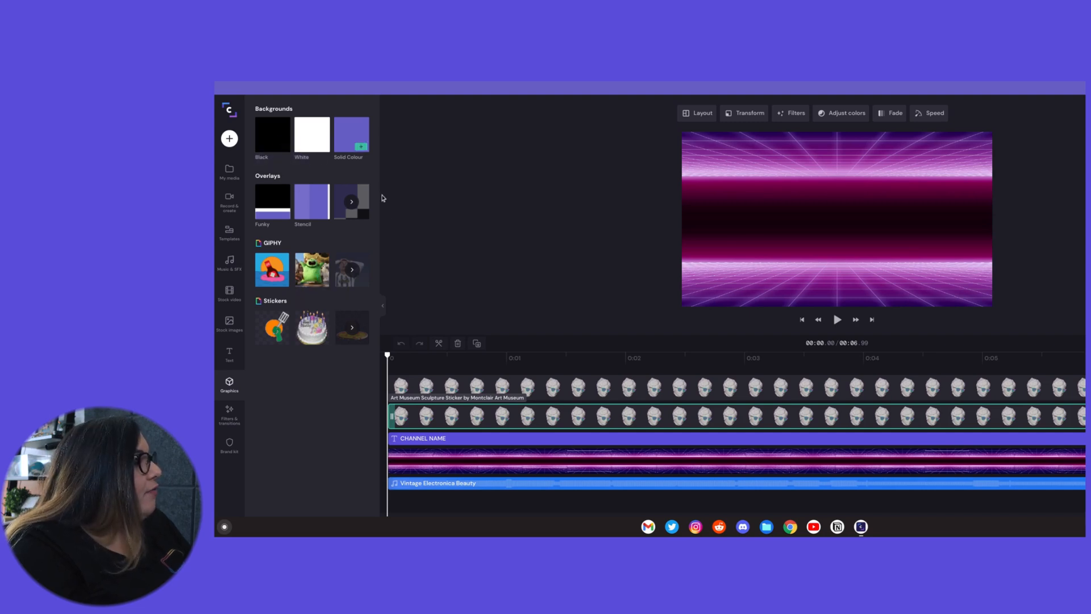
pyautogui.click(227, 425)
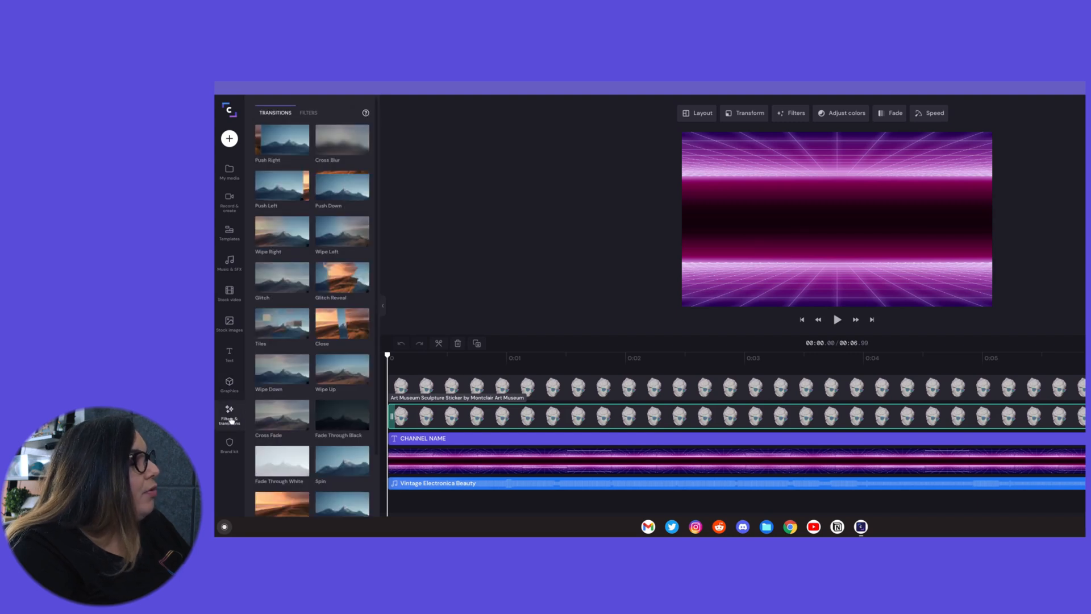
pyautogui.scroll(-1, 318, 267)
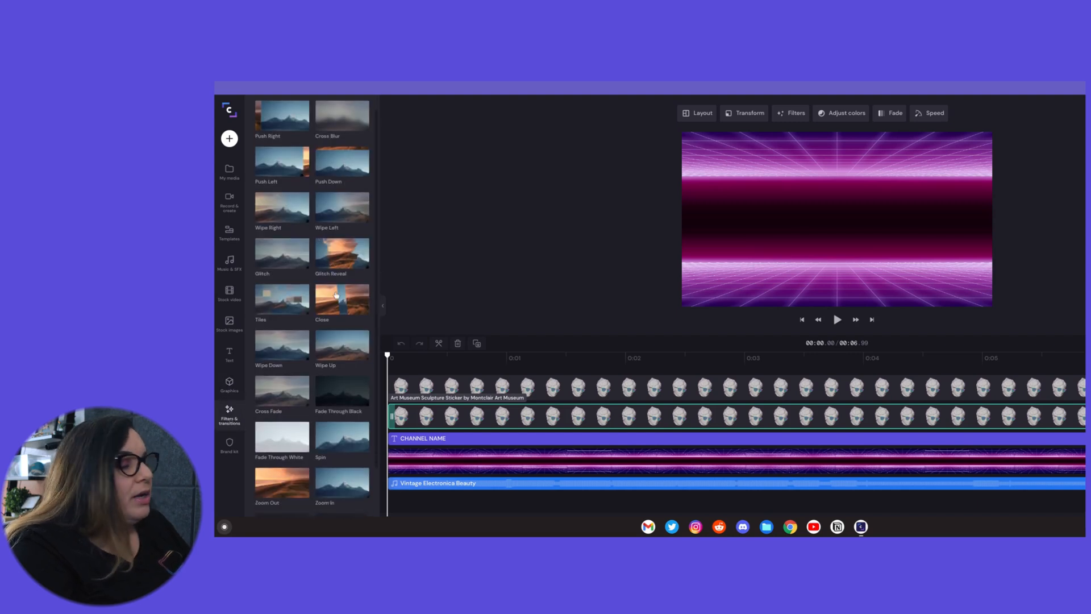
pyautogui.scroll(-1, 335, 297)
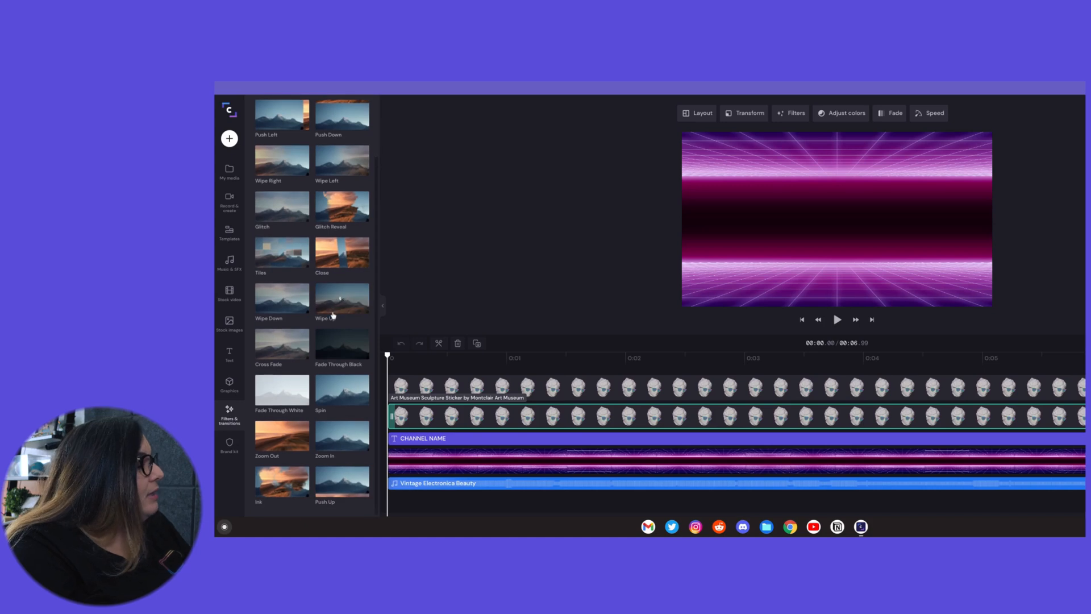
pyautogui.scroll(2, 272, 421)
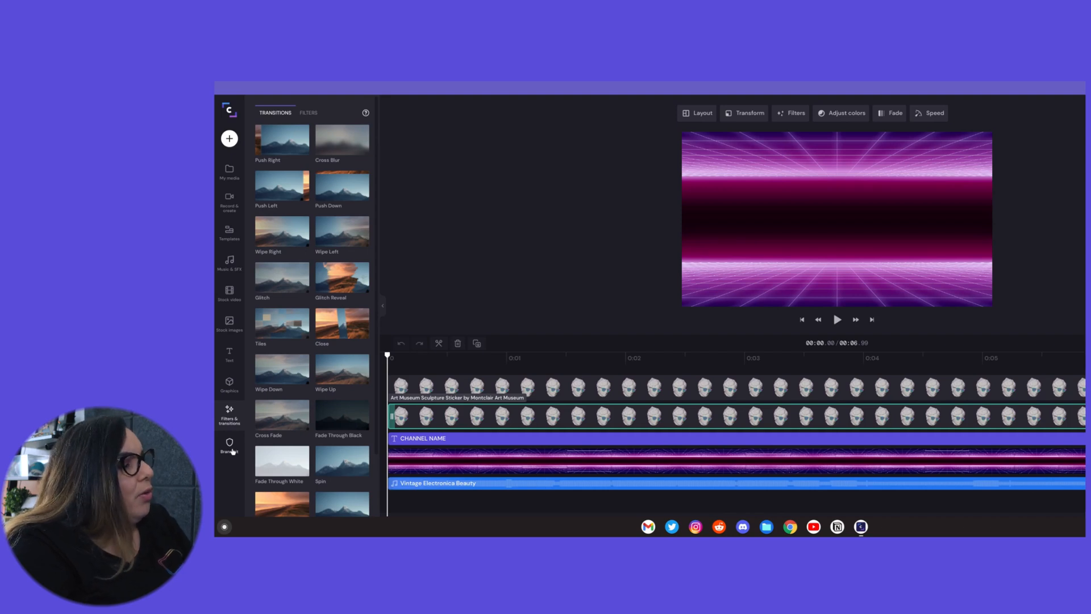
pyautogui.click(230, 448)
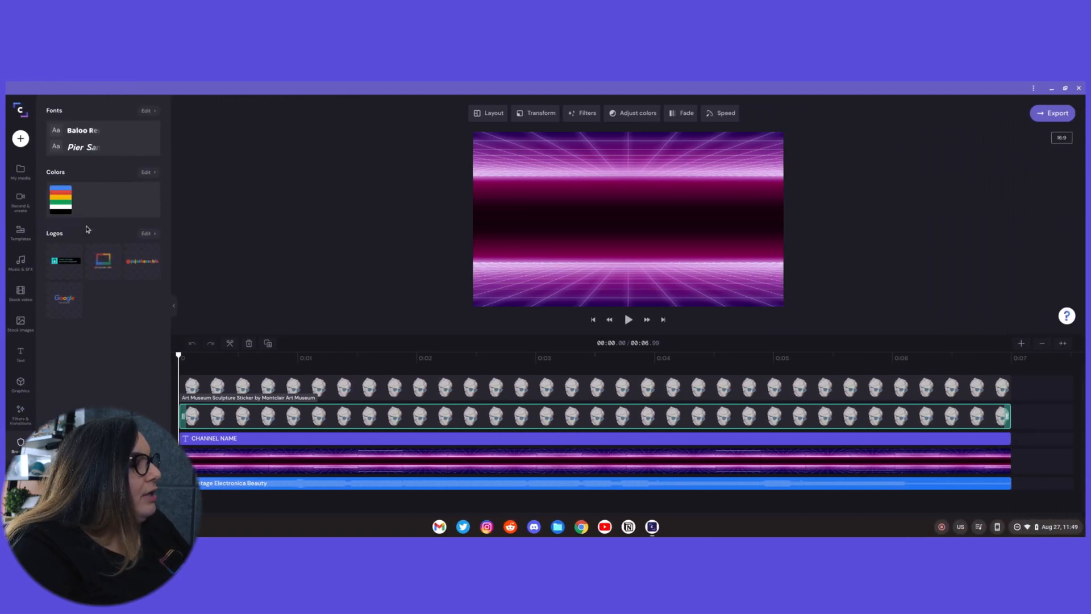
pyautogui.click(21, 171)
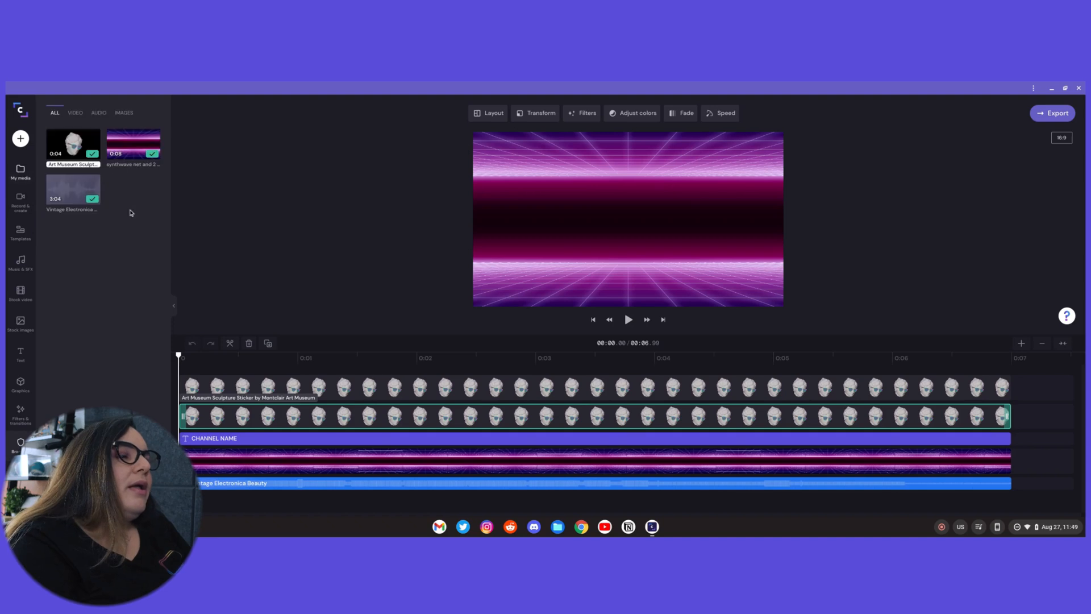
# Delete both sculpture sticker clips from the timeline.
pyautogui.click(242, 364)
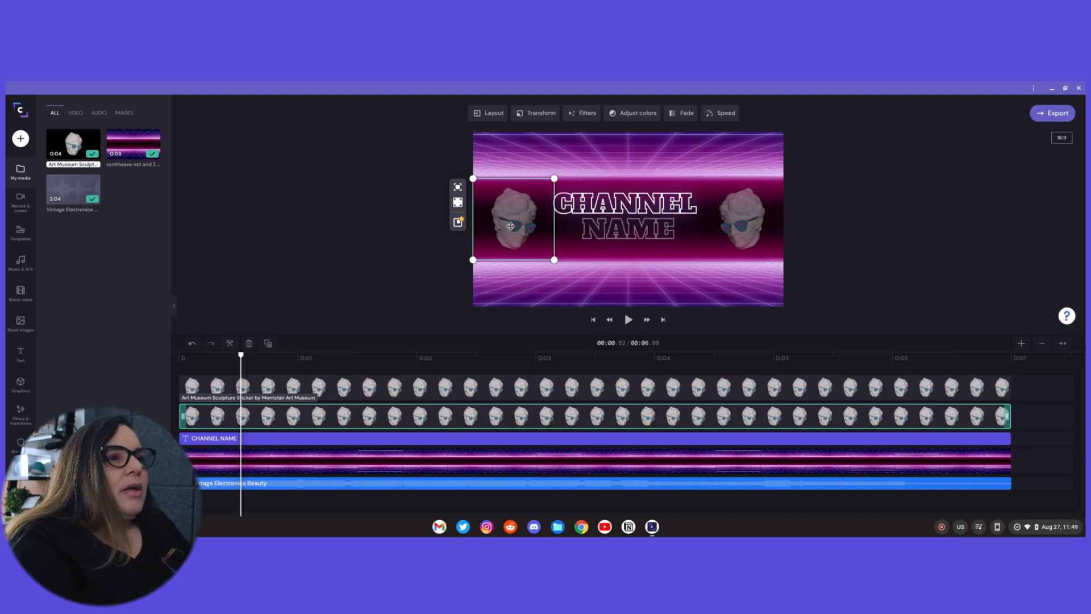
pyautogui.press('Delete')
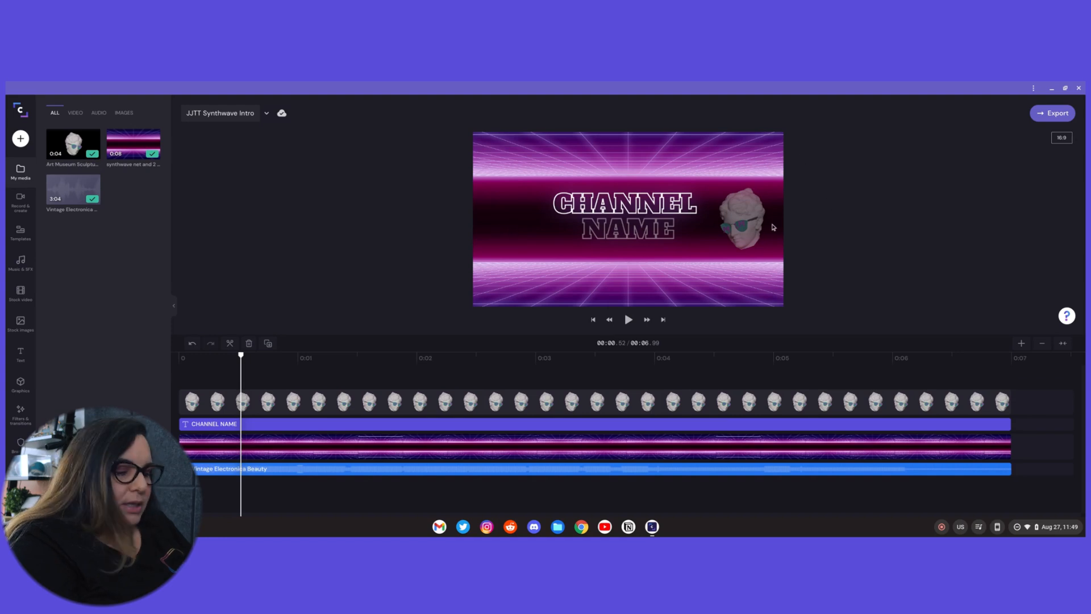
pyautogui.click(273, 403)
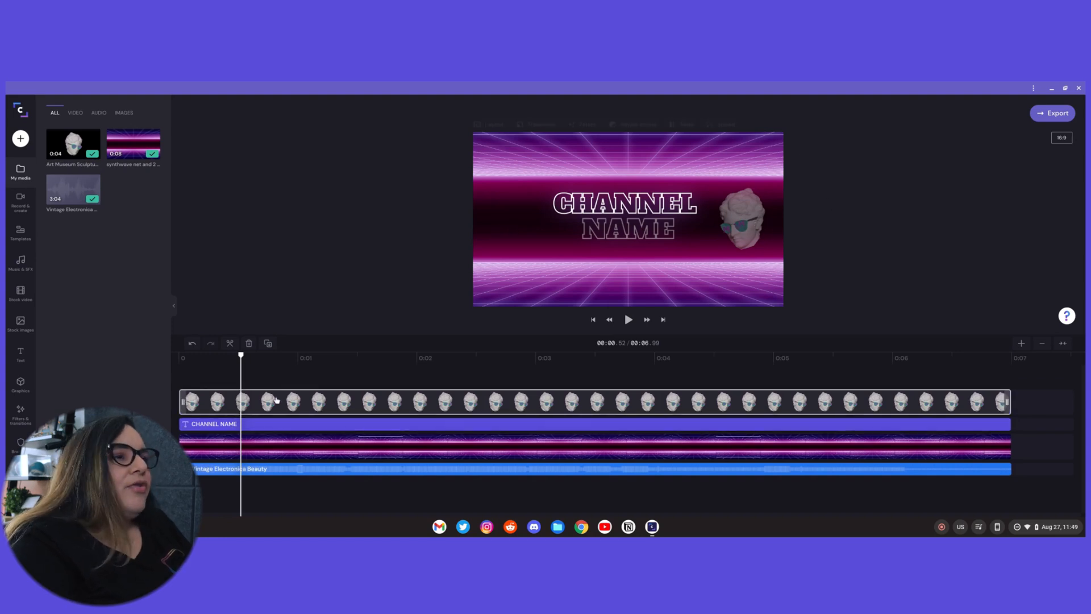
pyautogui.press('Delete')
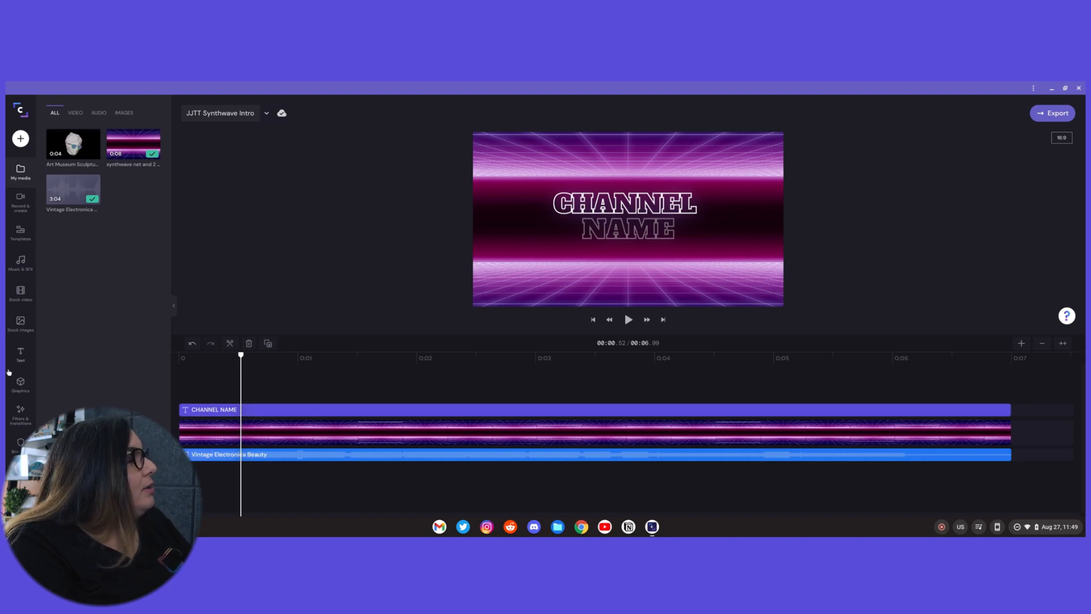
# Add the laptop logo from the brand kit at the timeline's start and extend it to the end of the background video.
pyautogui.click(21, 442)
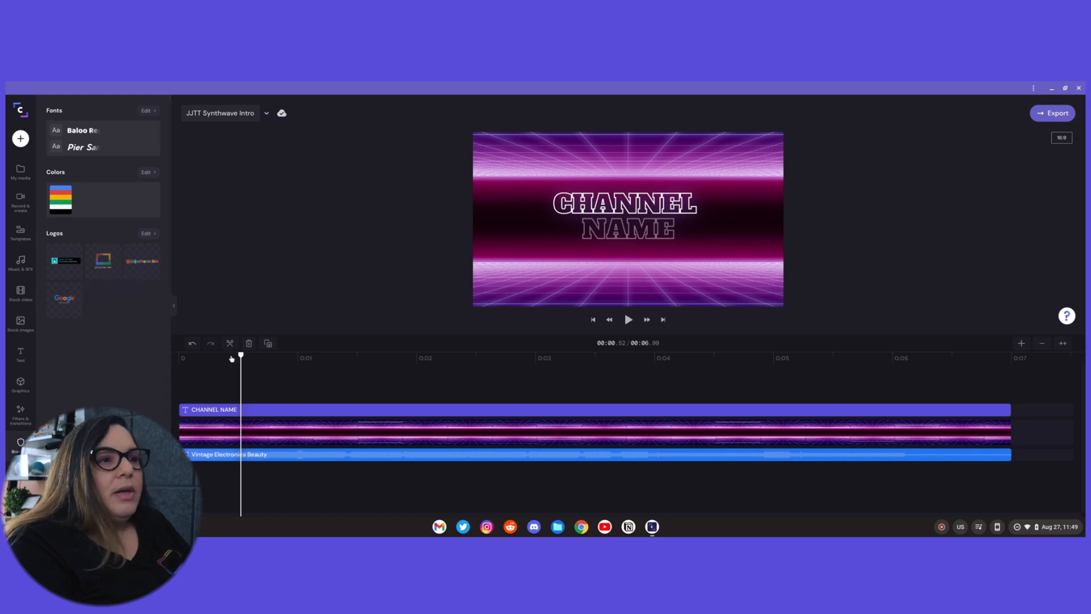
pyautogui.moveTo(241, 355); pyautogui.dragTo(178, 356)
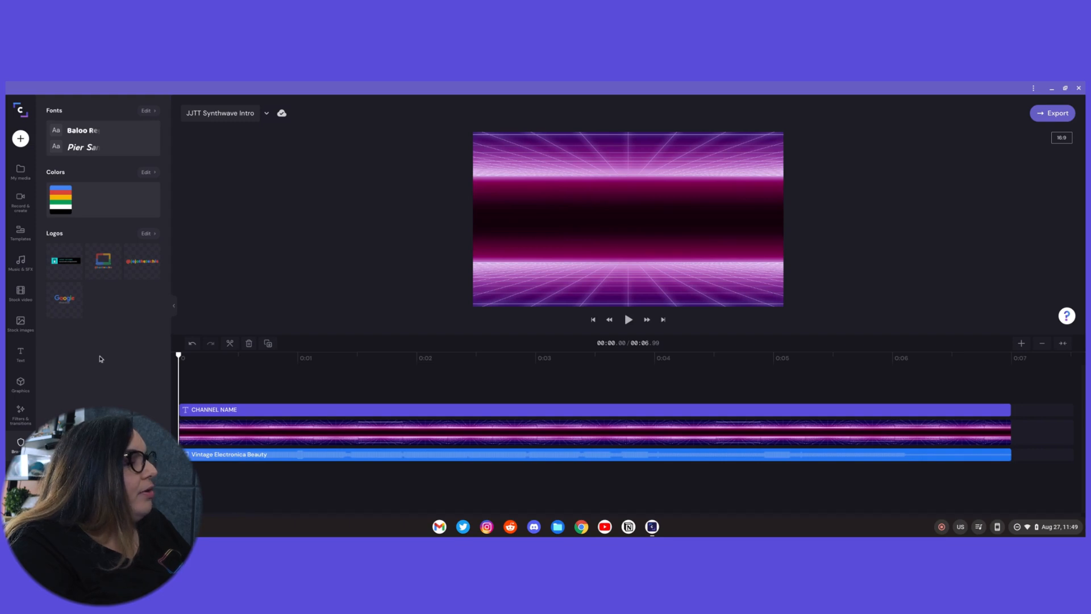
pyautogui.moveTo(106, 265); pyautogui.dragTo(197, 403)
pyautogui.click(203, 360)
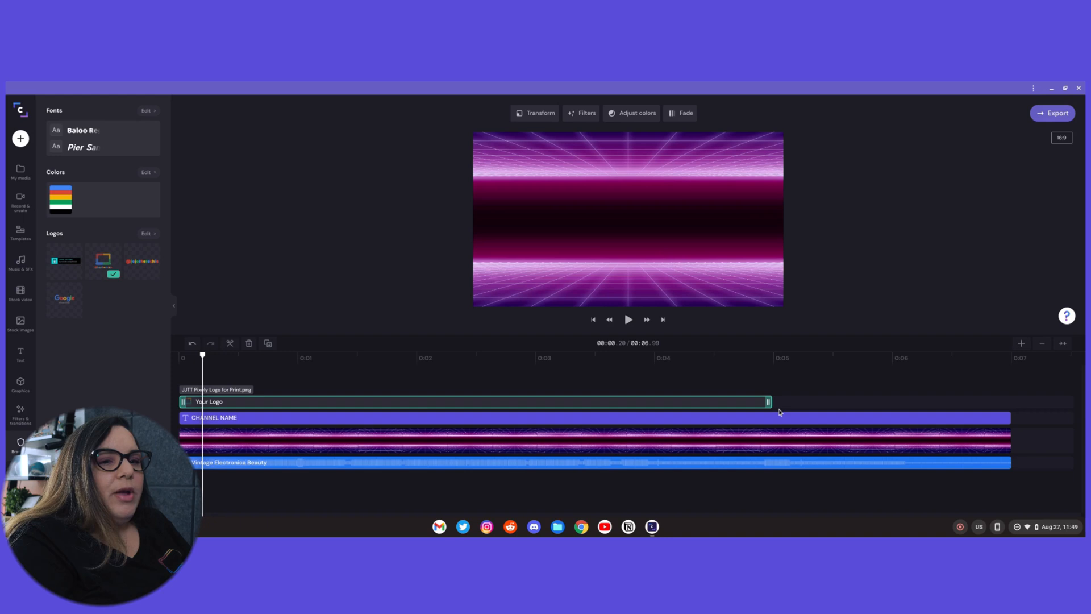
pyautogui.moveTo(768, 405); pyautogui.dragTo(1011, 398)
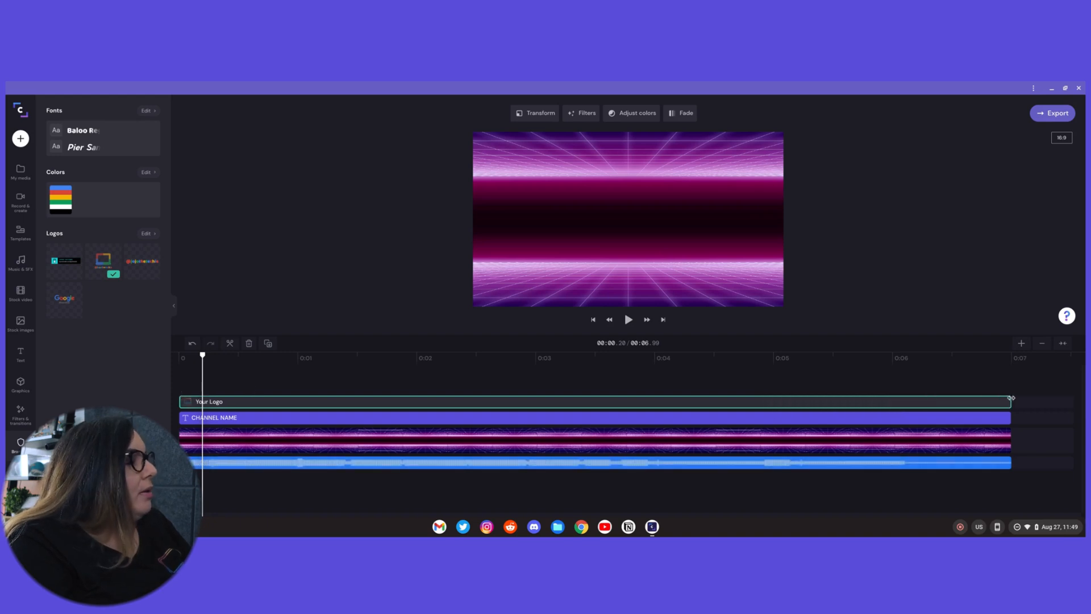
# Center the logo in the frame and enlarge it to slightly over half of the size range.
pyautogui.click(246, 377)
pyautogui.click(287, 406)
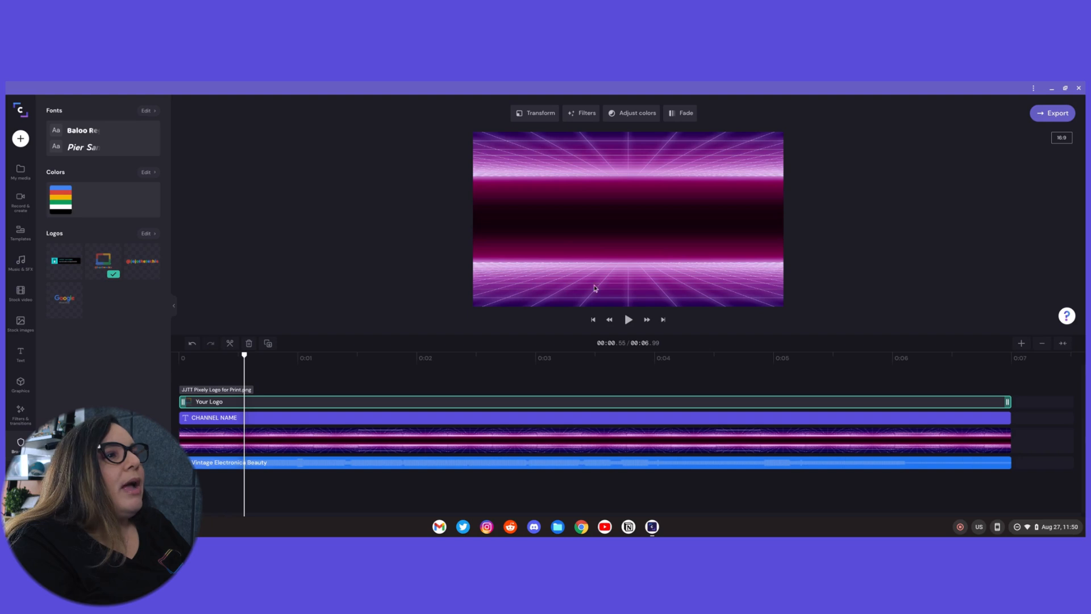
pyautogui.click(537, 113)
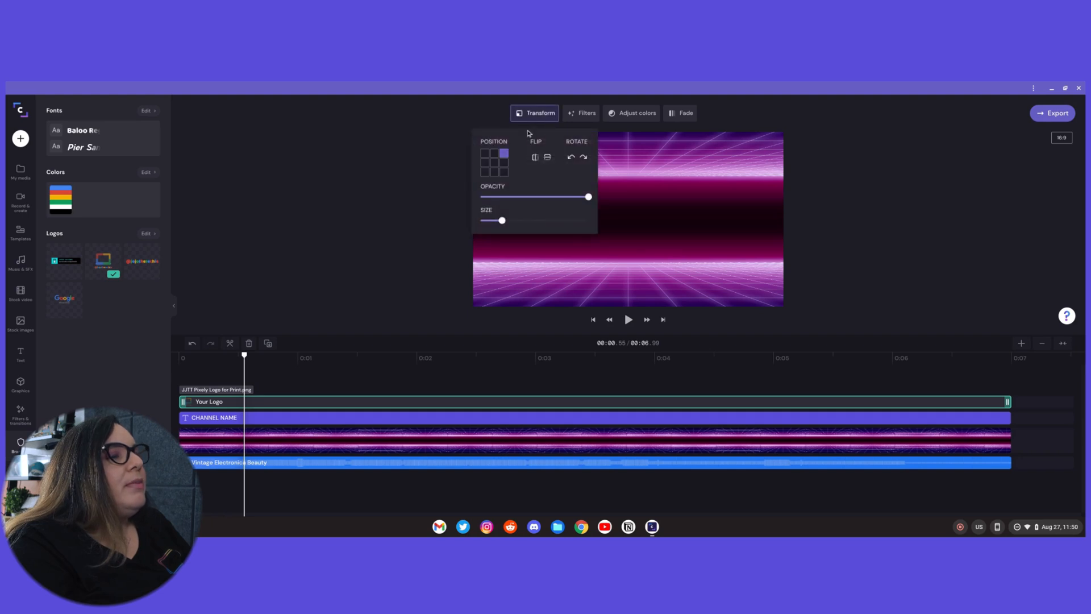
pyautogui.click(495, 163)
pyautogui.moveTo(506, 222); pyautogui.dragTo(550, 223)
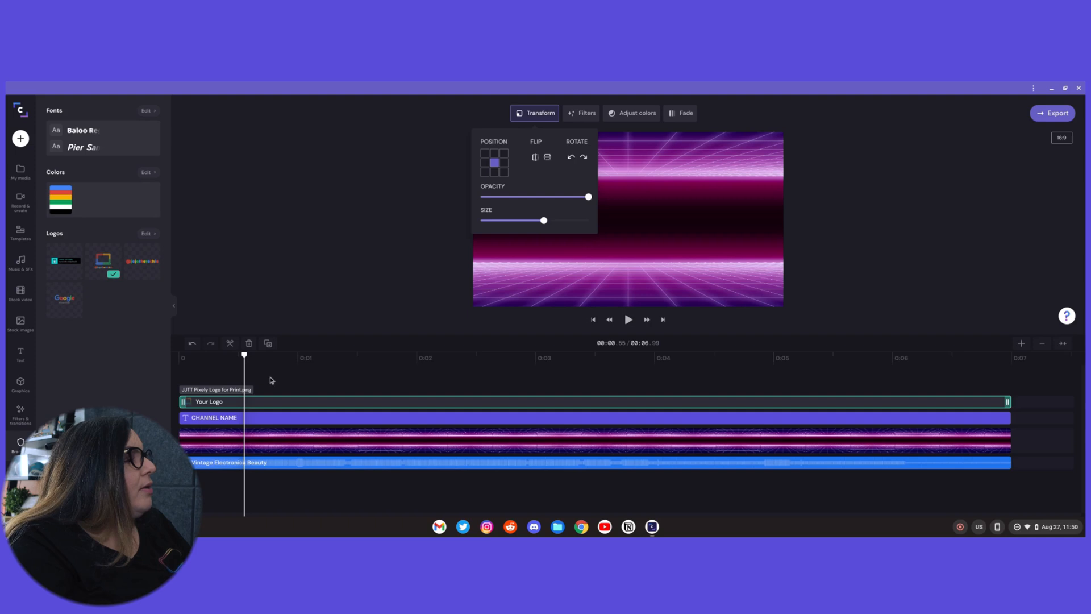
pyautogui.click(179, 357)
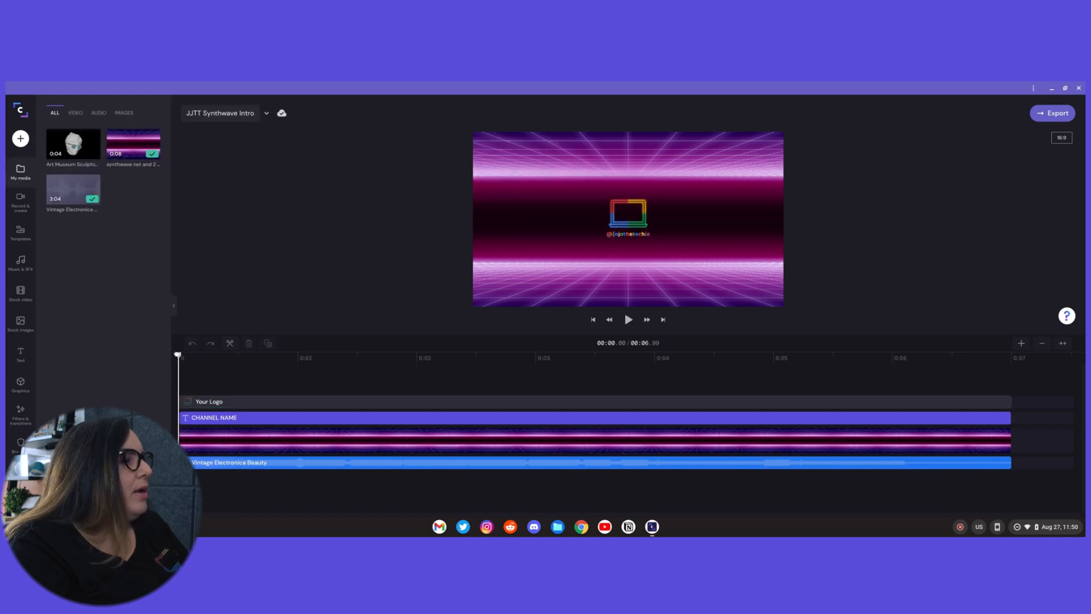
pyautogui.moveTo(179, 356)
pyautogui.mouseDown()
pyautogui.moveTo(246, 360)
pyautogui.moveTo(168, 364)
pyautogui.mouseUp()
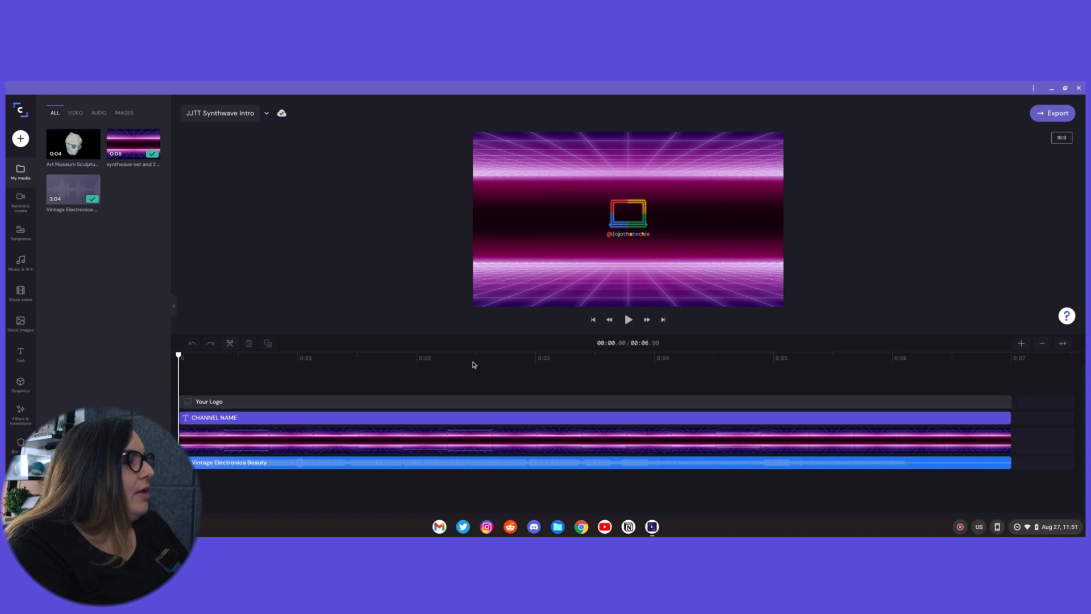
# Delete the CHANNEL NAME title clip and play the intro from the beginning.
pyautogui.click(263, 421)
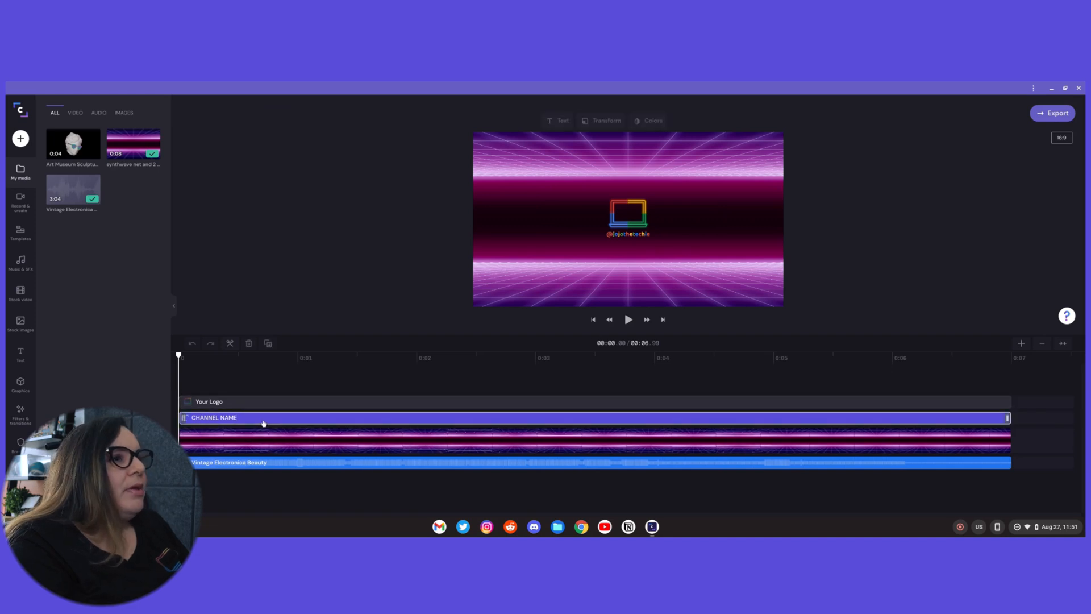
pyautogui.click(204, 364)
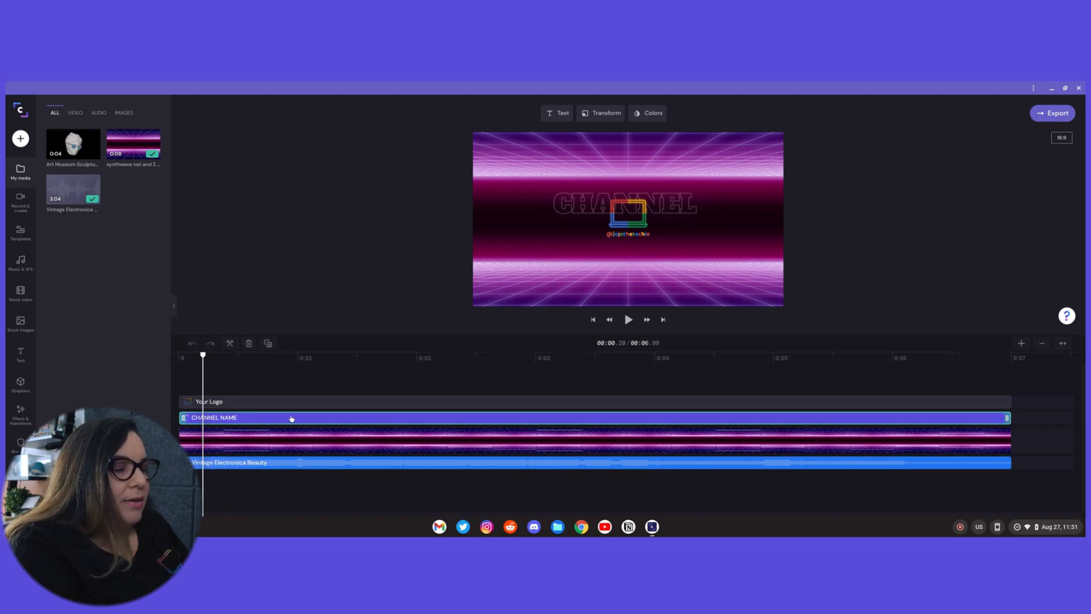
pyautogui.press('Delete')
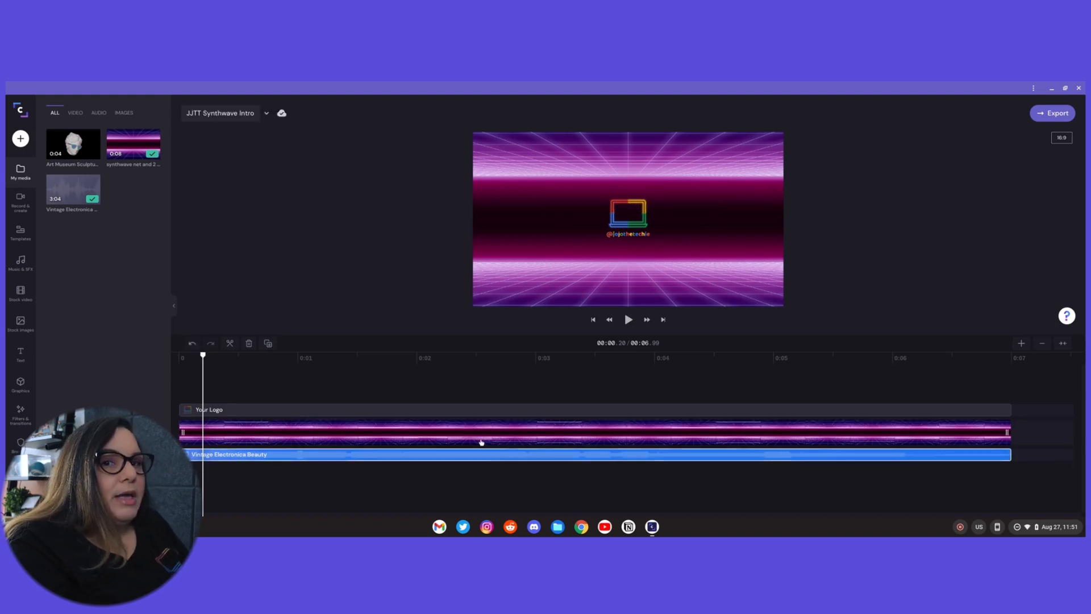
pyautogui.click(590, 434)
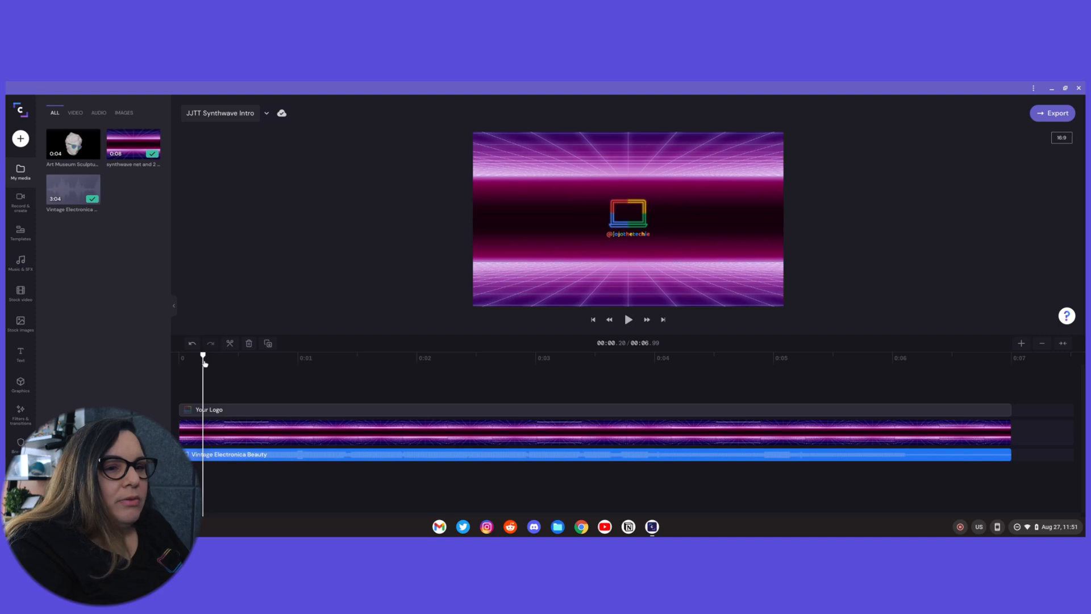
pyautogui.moveTo(203, 358); pyautogui.dragTo(178, 358)
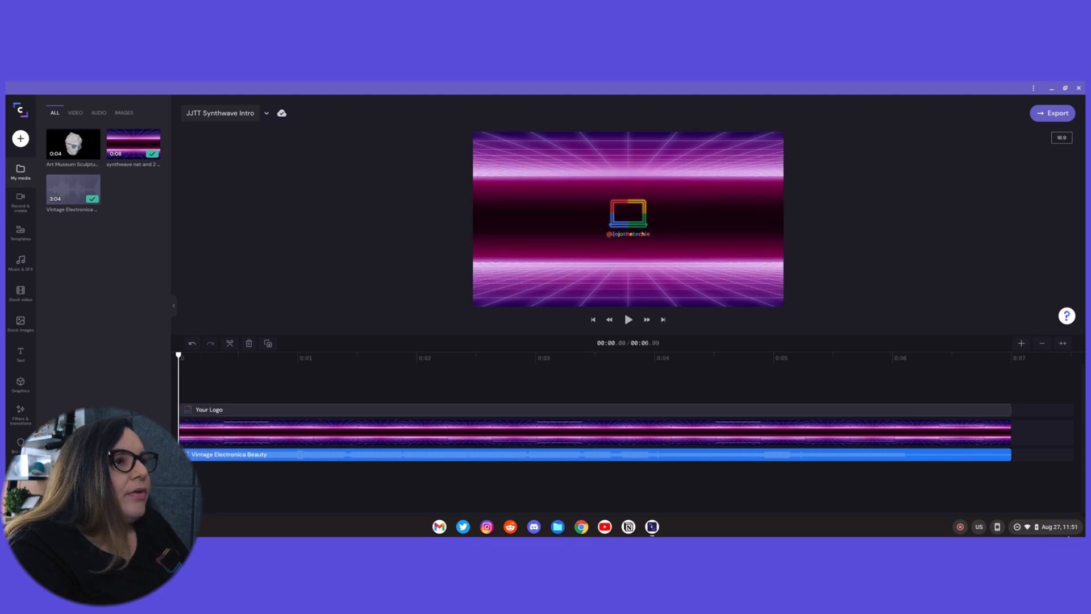
pyautogui.press('space')
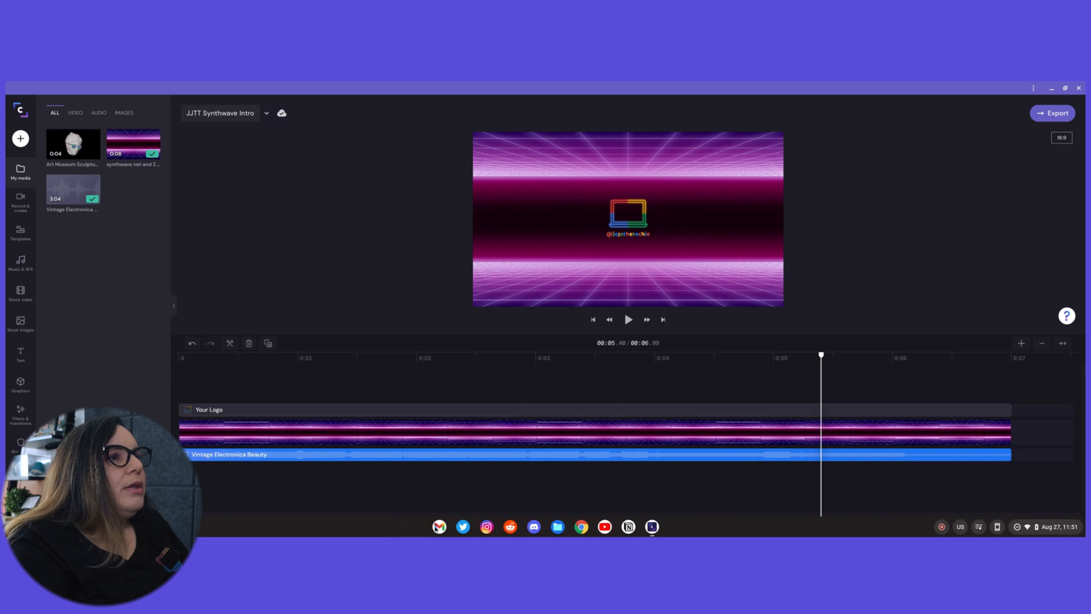
# Set the Vintage Electronica Beauty track's volume to 91% and play the intro through from the start.
pyautogui.click(346, 453)
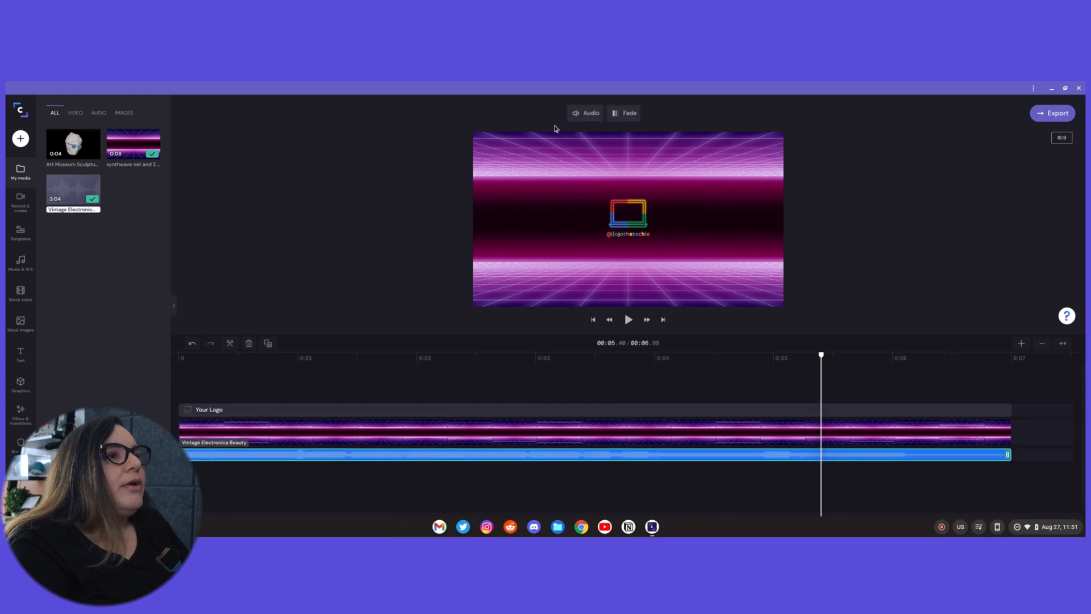
pyautogui.click(585, 112)
pyautogui.moveTo(531, 155); pyautogui.dragTo(560, 158)
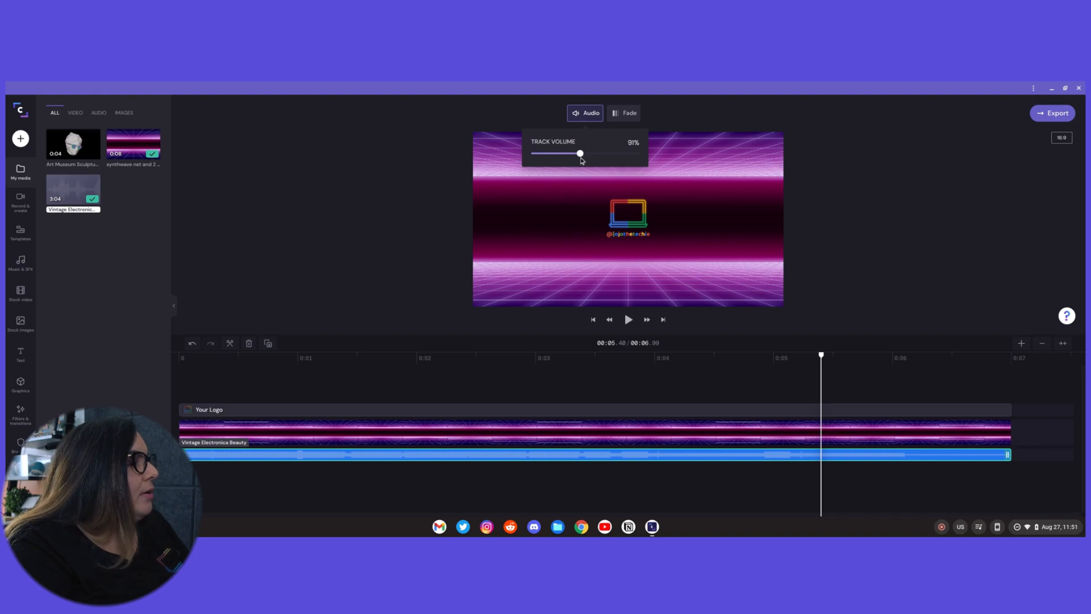
pyautogui.click(177, 368)
pyautogui.press('space')
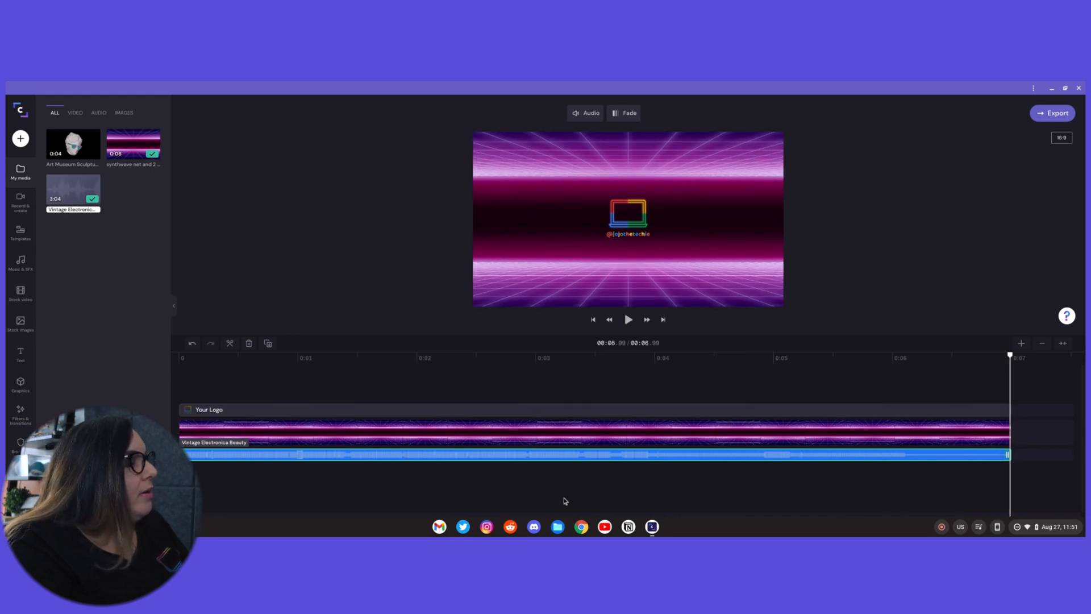
pyautogui.click(180, 359)
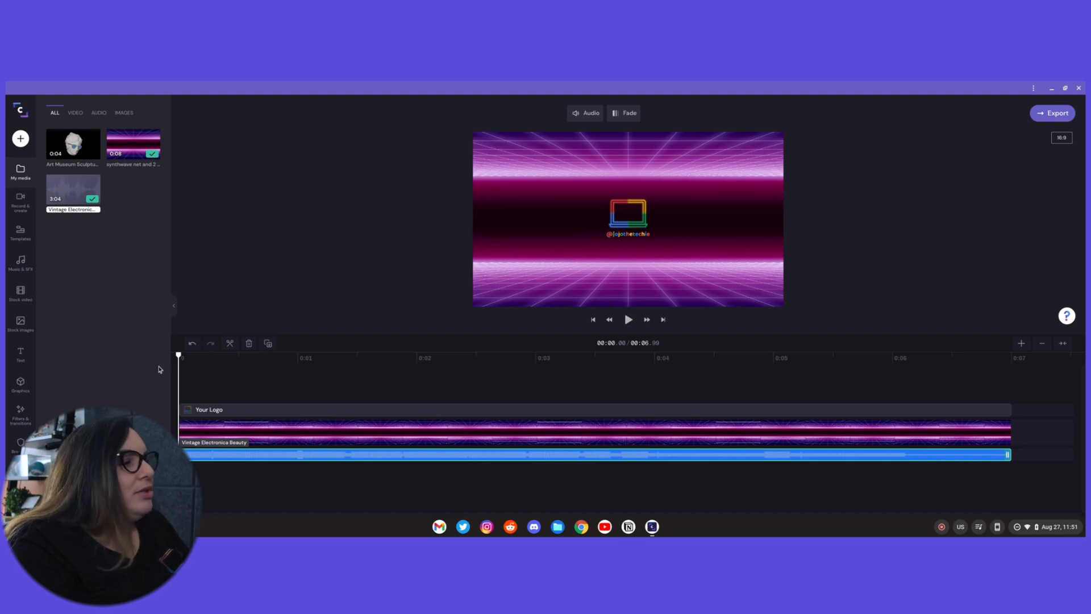
pyautogui.moveTo(180, 357)
pyautogui.mouseDown()
pyautogui.moveTo(471, 357)
pyautogui.moveTo(182, 356)
pyautogui.mouseUp()
# Give the logo clip a 0.3 s fade-in and preview it from the start.
pyautogui.click(243, 410)
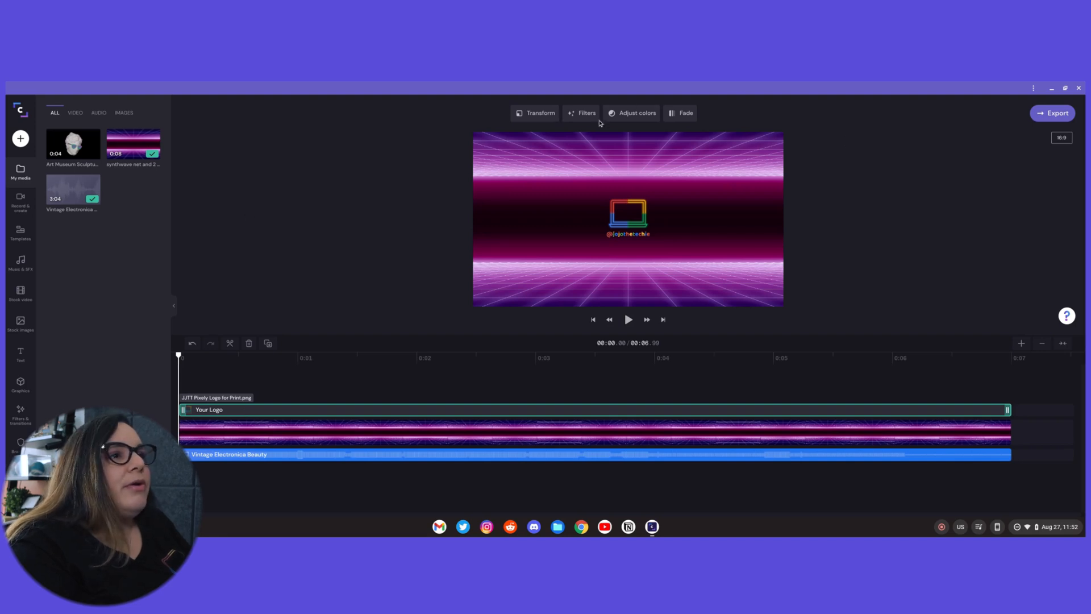
pyautogui.click(684, 116)
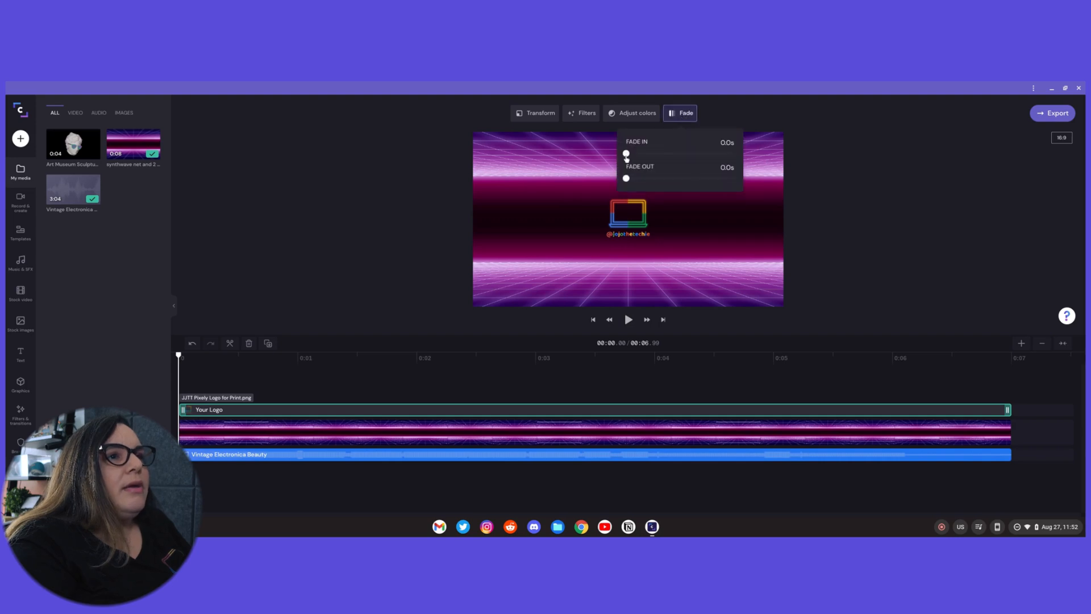
pyautogui.moveTo(626, 155); pyautogui.dragTo(638, 154)
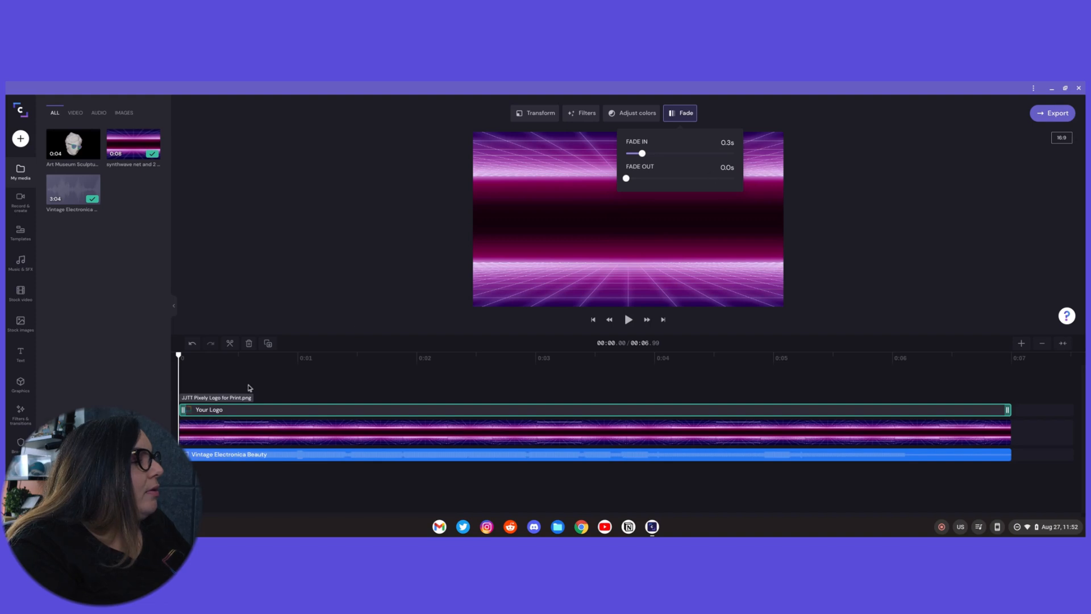
pyautogui.click(223, 372)
pyautogui.click(182, 358)
pyautogui.press('space')
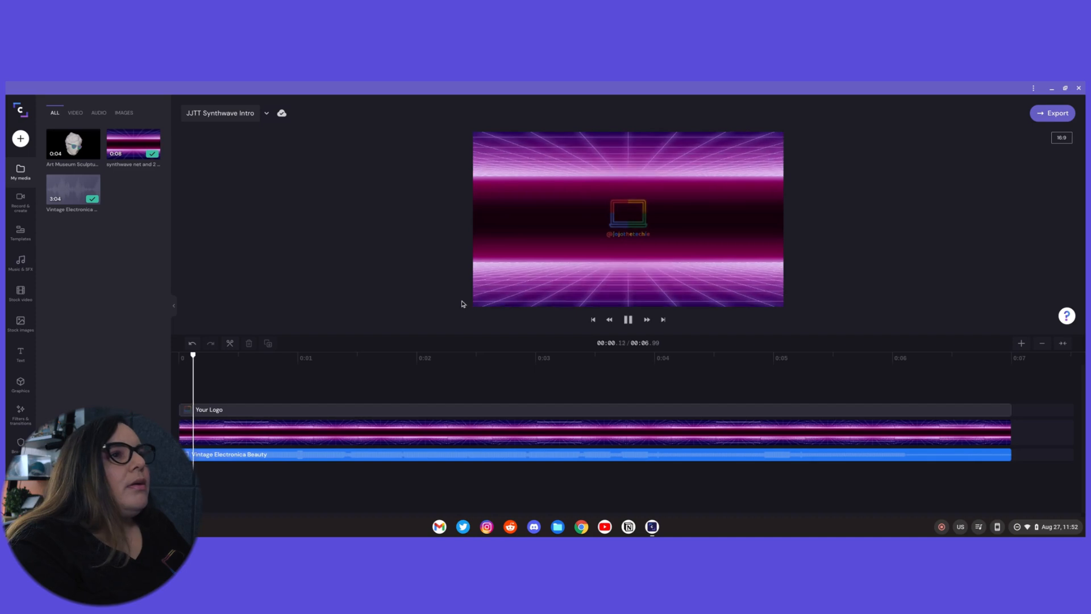
# Lengthen the logo clip's fade-in to 1.0 s and replay the opening.
pyautogui.click(315, 407)
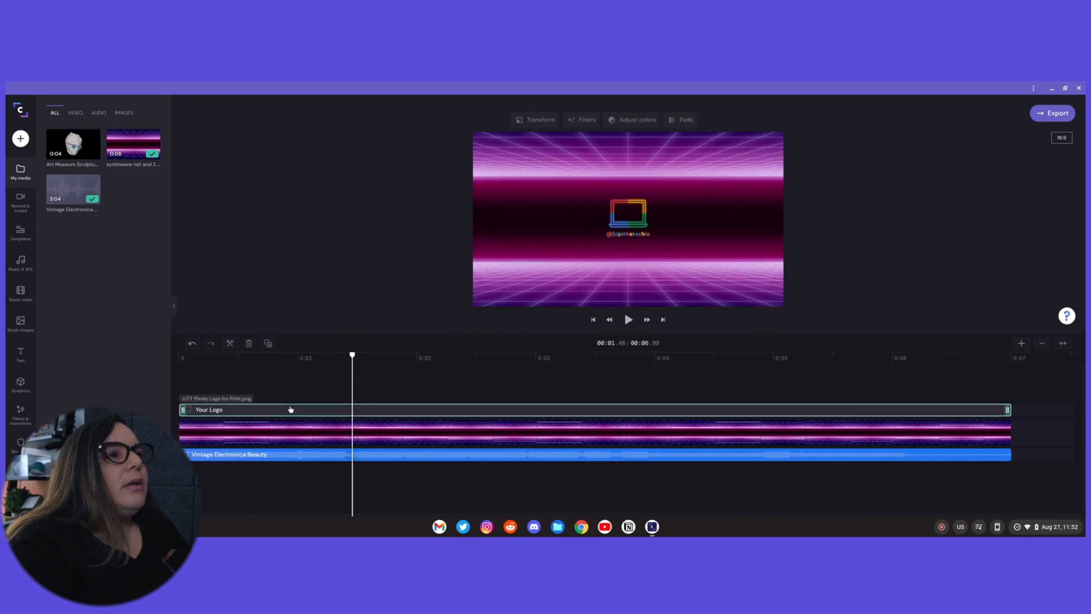
pyautogui.click(686, 113)
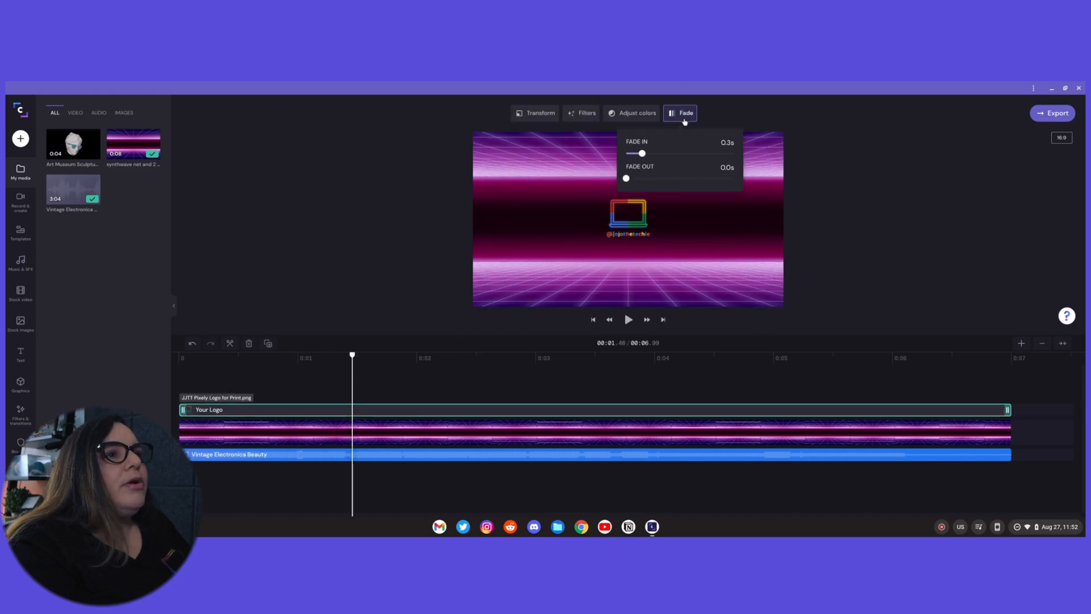
pyautogui.moveTo(656, 159); pyautogui.dragTo(680, 160)
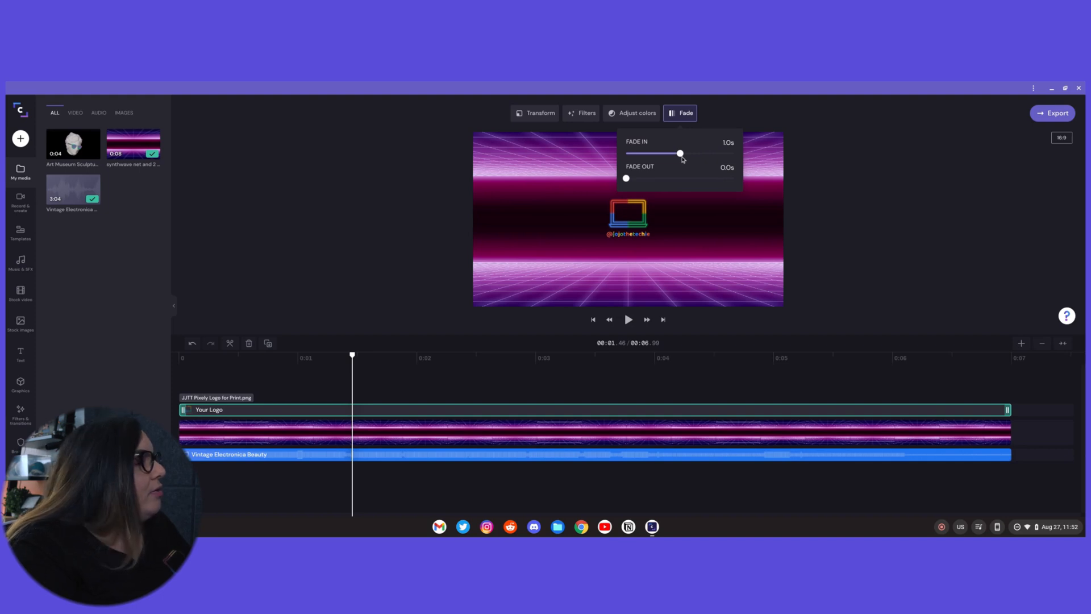
pyautogui.click(181, 361)
pyautogui.press('space')
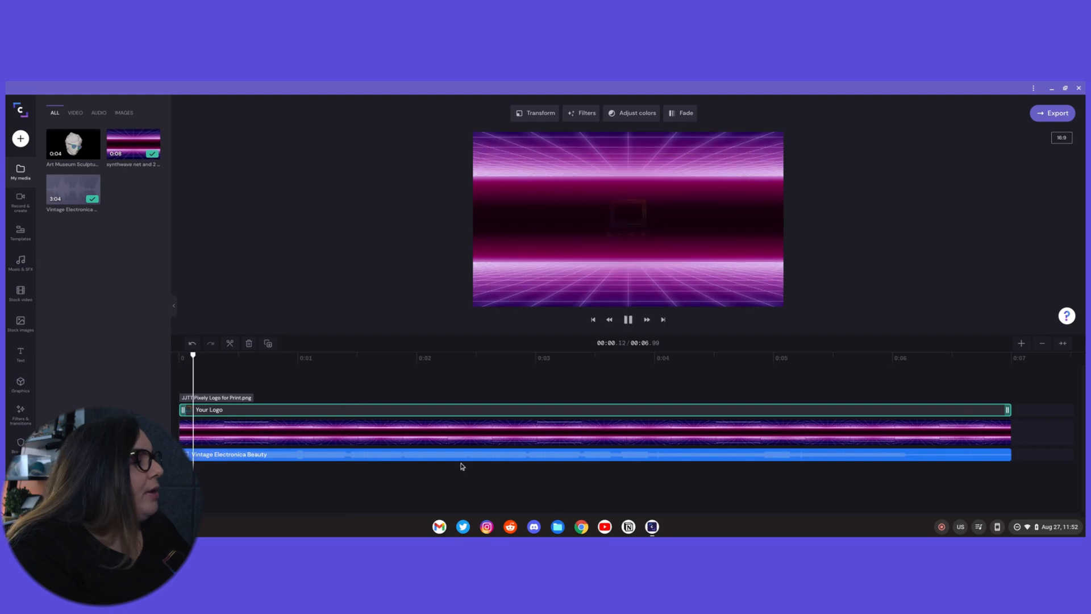
pyautogui.press('space')
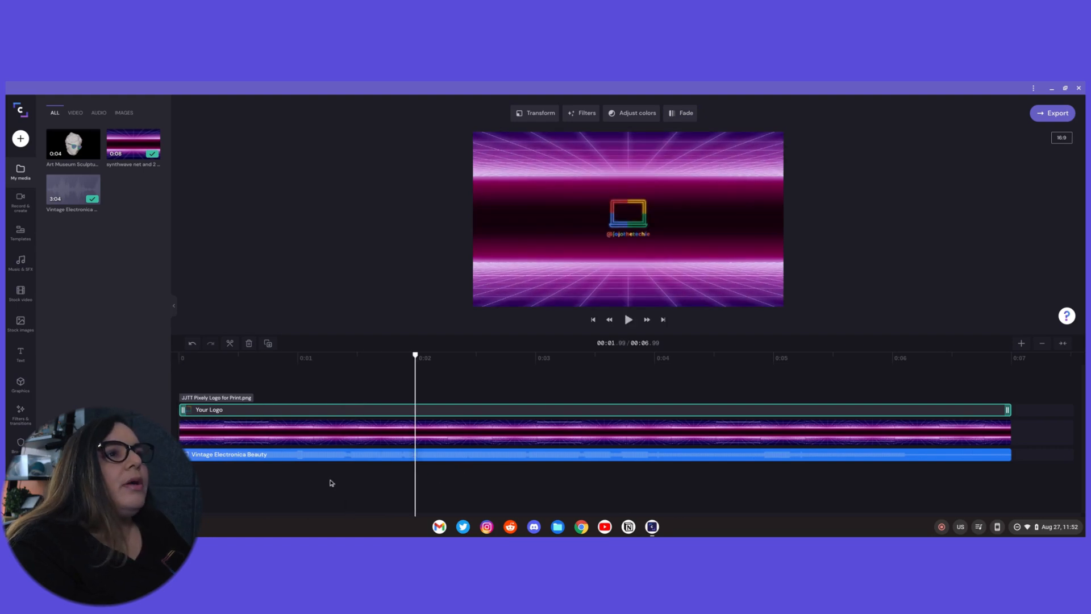
# Set the logo clip's fade-in to 1.5 s and play the intro from the start.
pyautogui.click(681, 113)
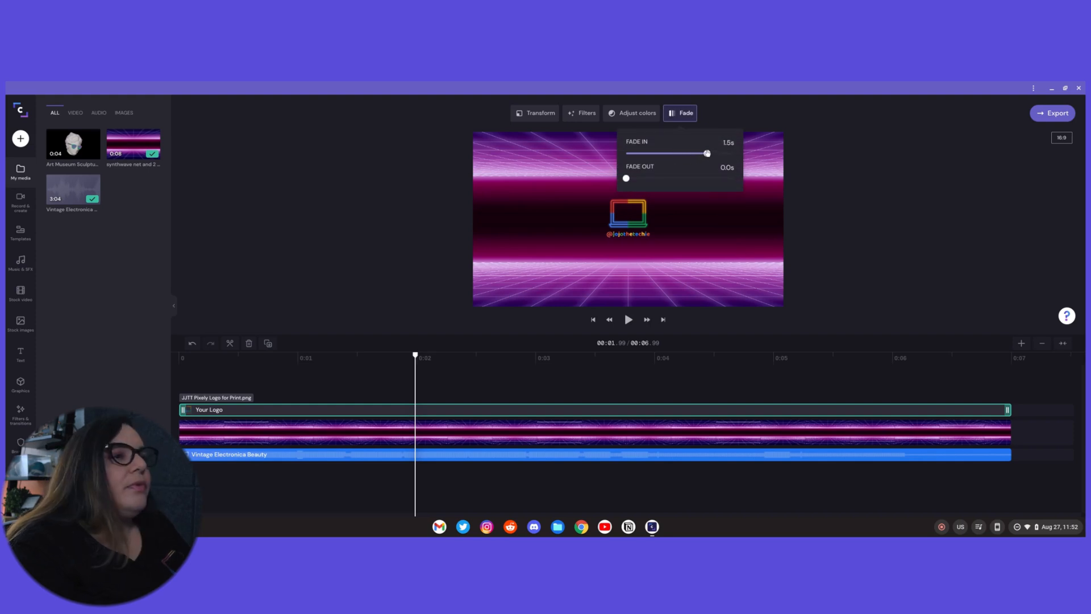
pyautogui.click(178, 371)
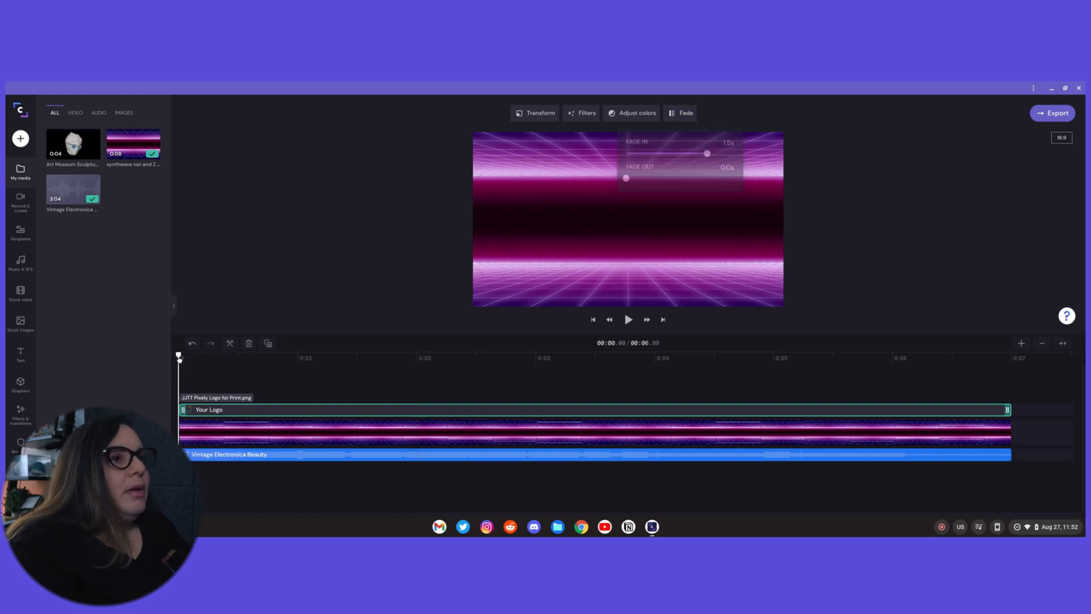
pyautogui.click(270, 445)
pyautogui.press('space')
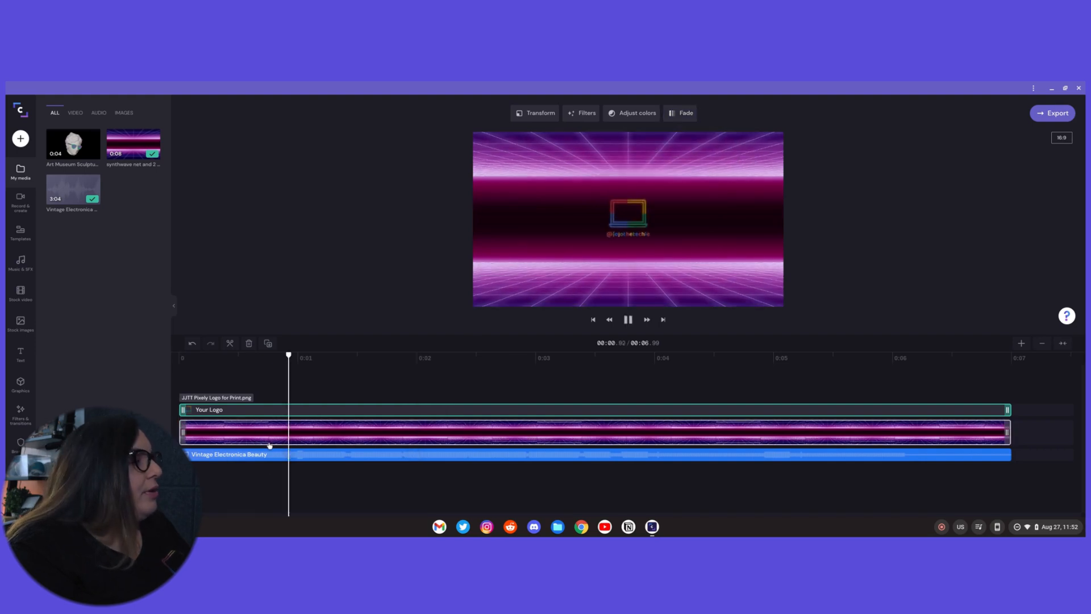
# Stop the playback and mute the Vintage Electronica Beauty track by setting its volume to 0%.
pyautogui.click(709, 477)
pyautogui.press('space')
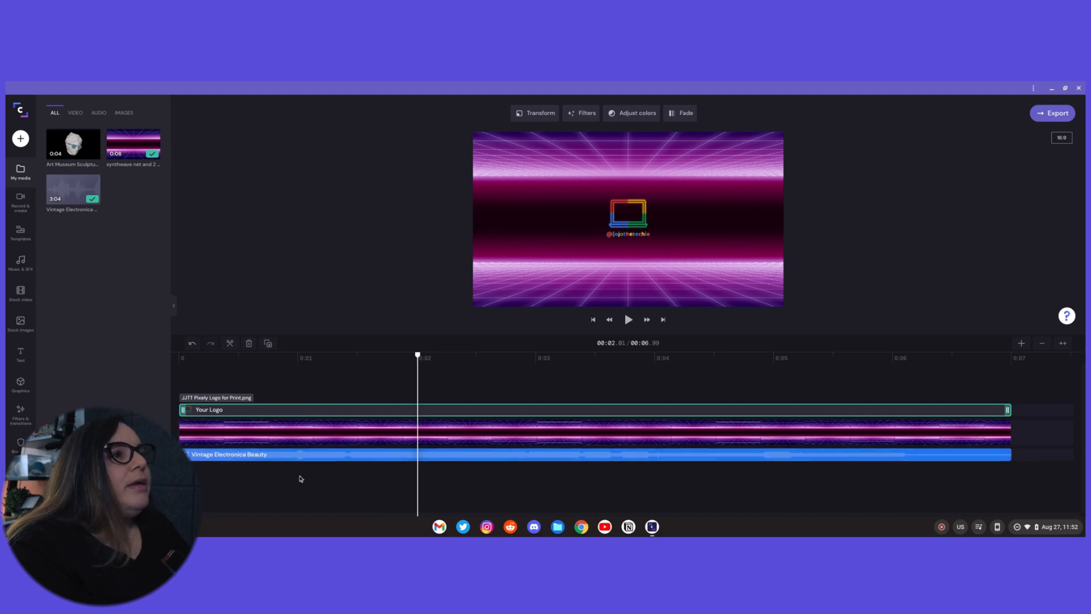
pyautogui.click(317, 455)
pyautogui.click(579, 115)
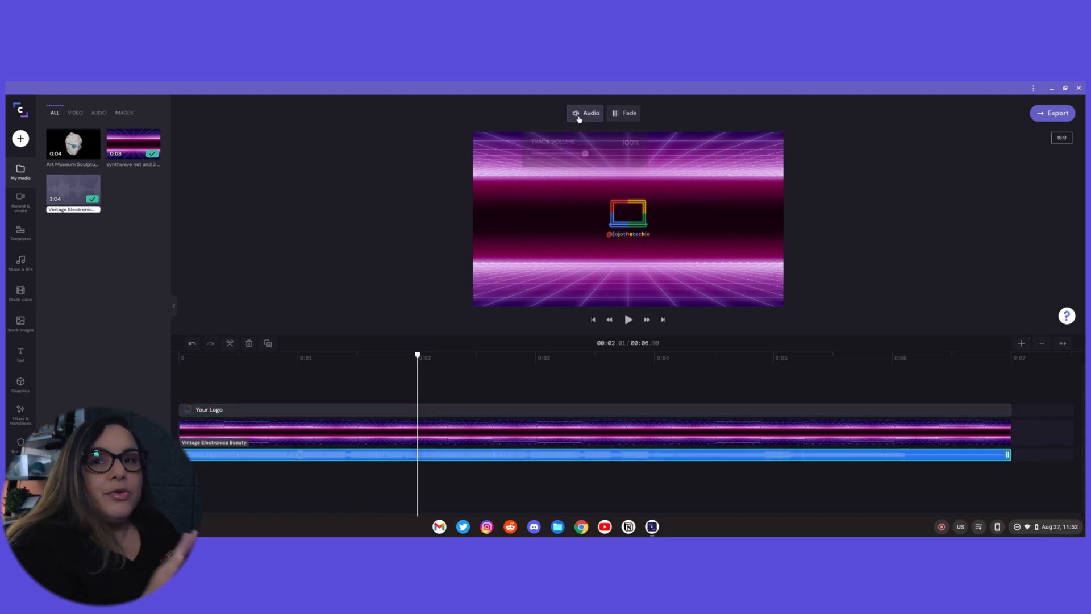
pyautogui.moveTo(586, 153); pyautogui.dragTo(520, 163)
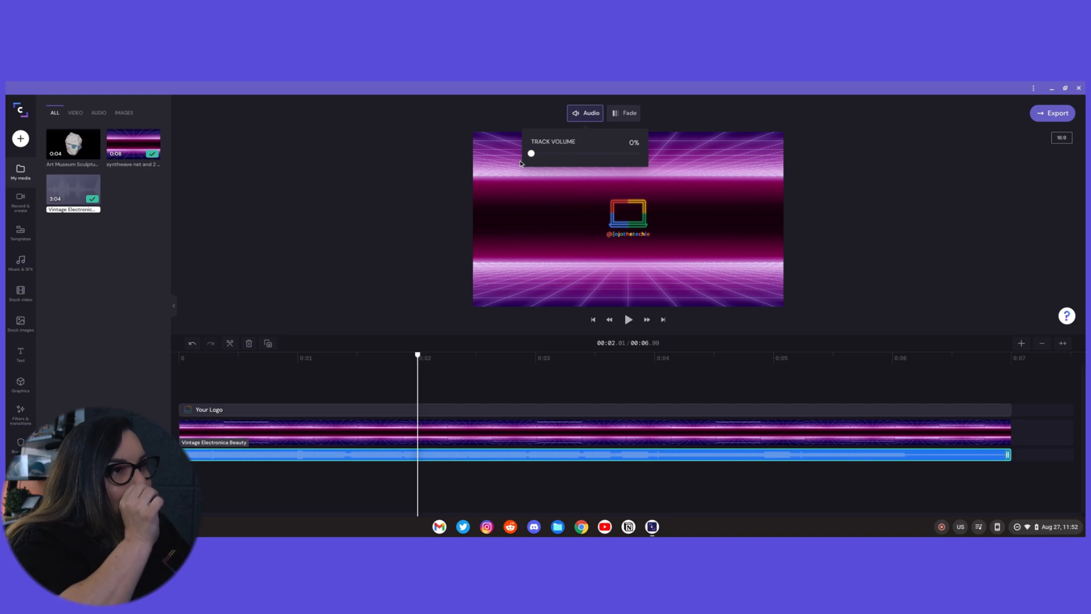
pyautogui.click(520, 163)
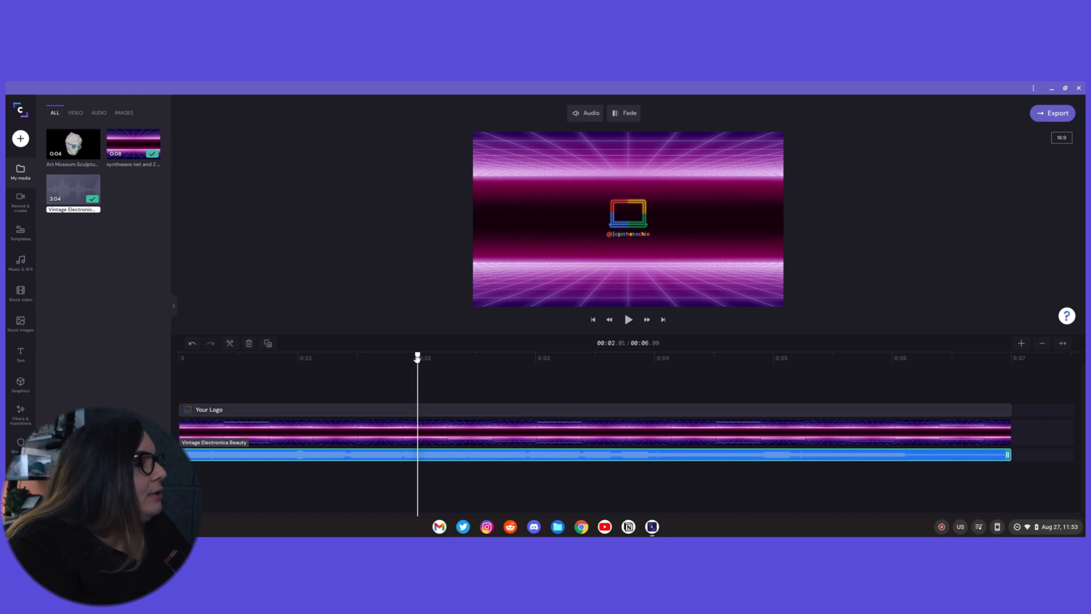
# Return to the start of the timeline and try the Vaporwave filter on the logo clip.
pyautogui.moveTo(418, 357); pyautogui.dragTo(149, 382)
pyautogui.click(250, 410)
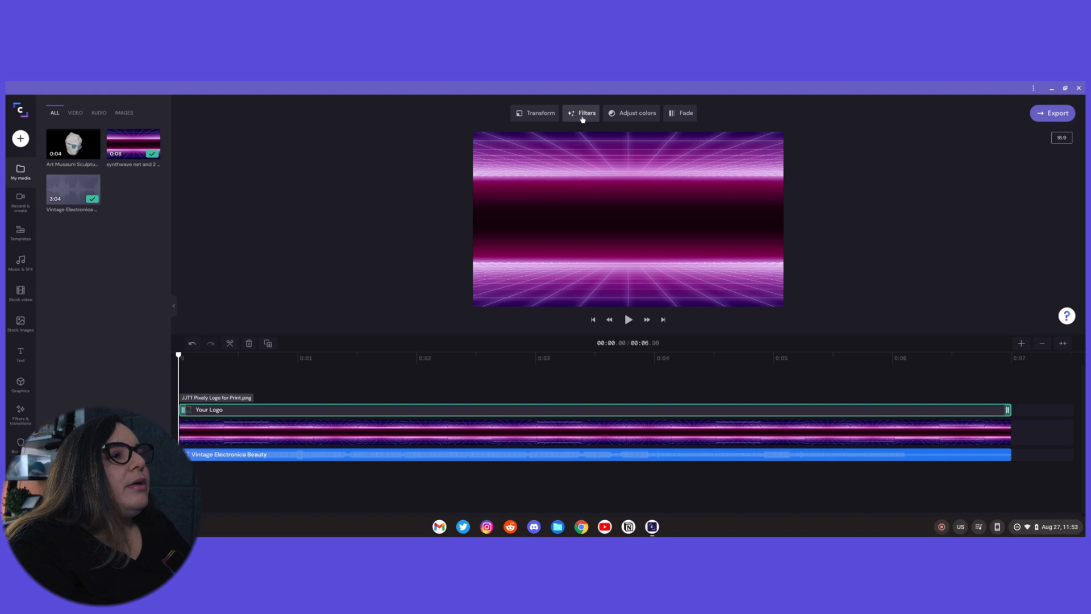
pyautogui.click(587, 113)
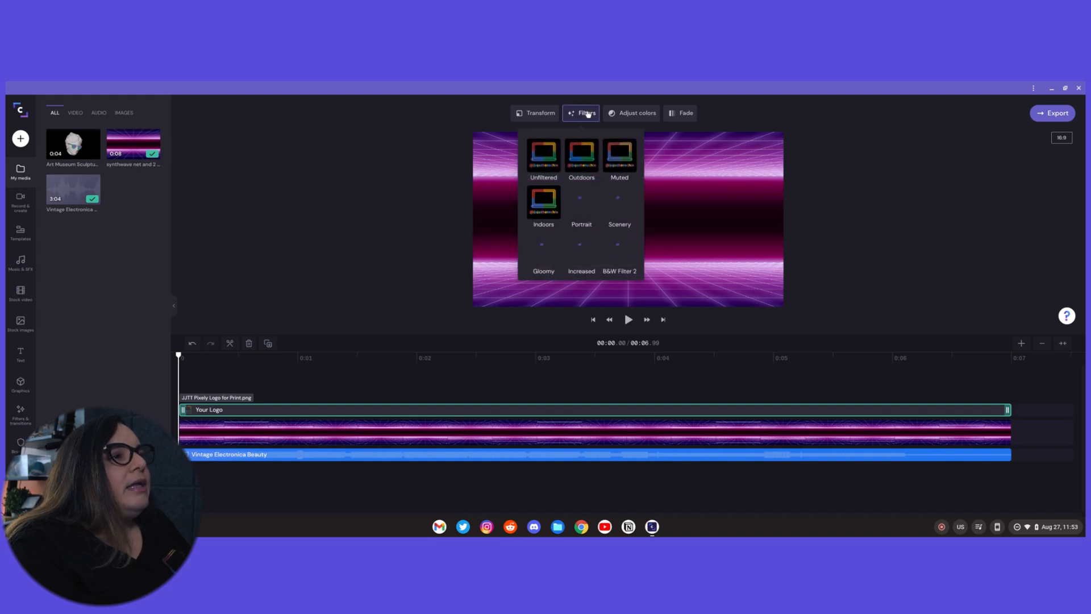
pyautogui.click(589, 173)
pyautogui.click(545, 249)
pyautogui.scroll(-3, 569, 228)
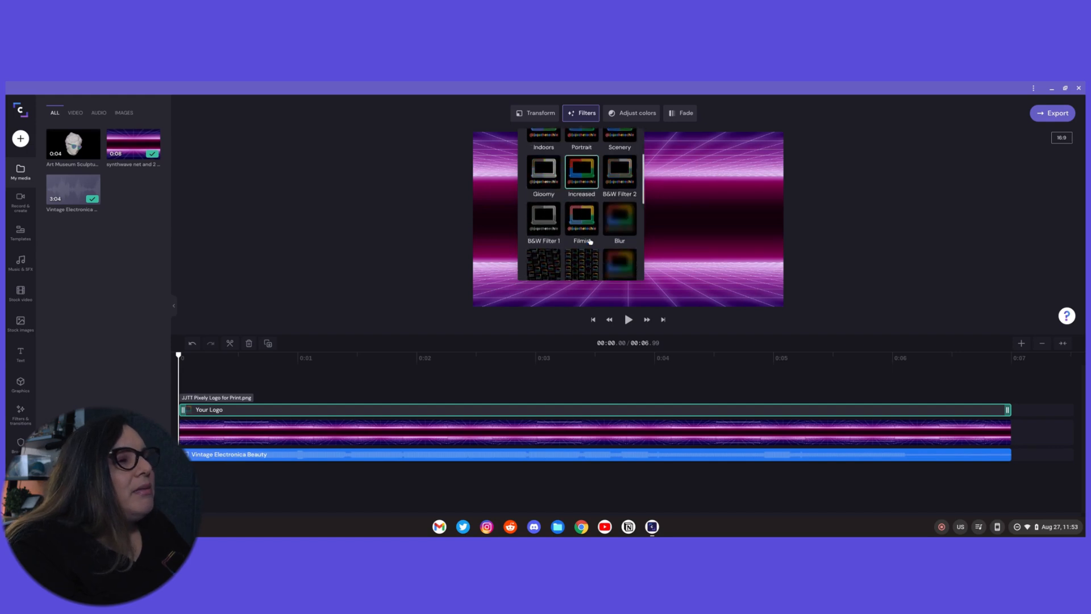
pyautogui.scroll(1, 591, 240)
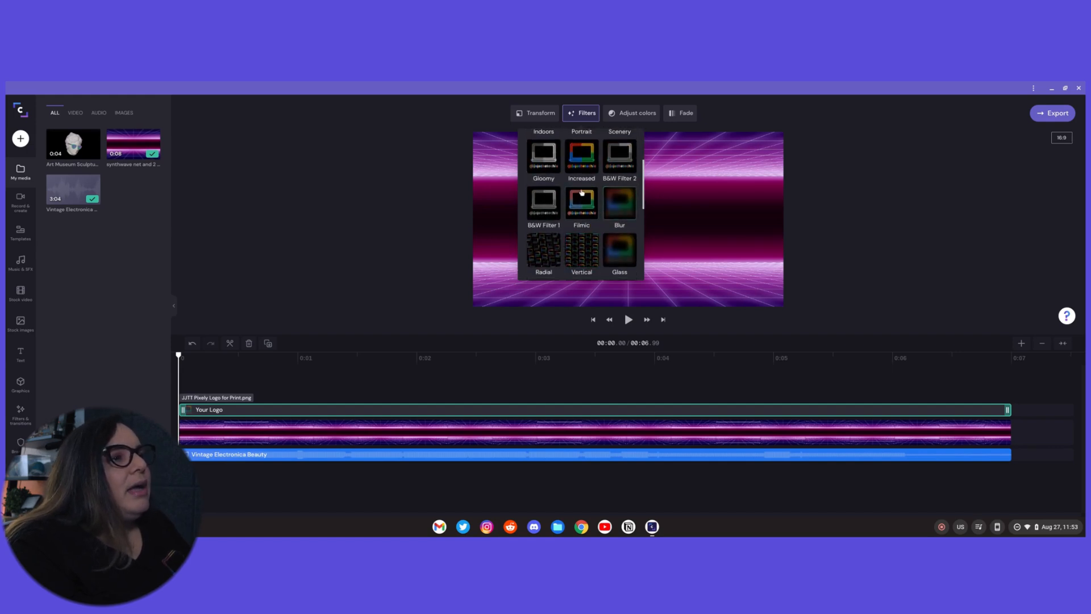
pyautogui.scroll(-1, 580, 212)
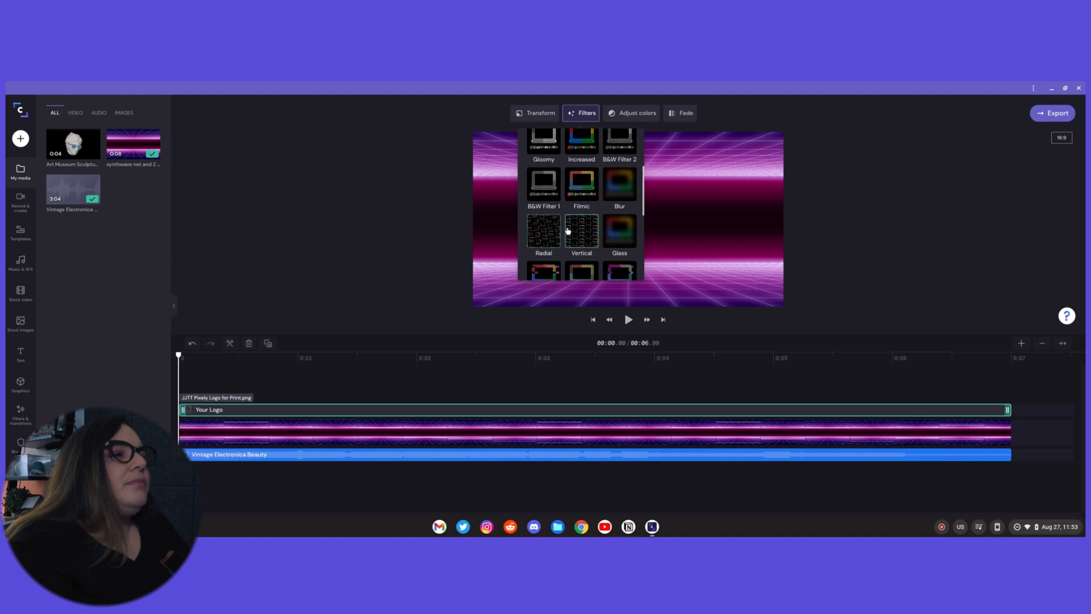
pyautogui.scroll(-1, 574, 233)
pyautogui.scroll(-1, 583, 205)
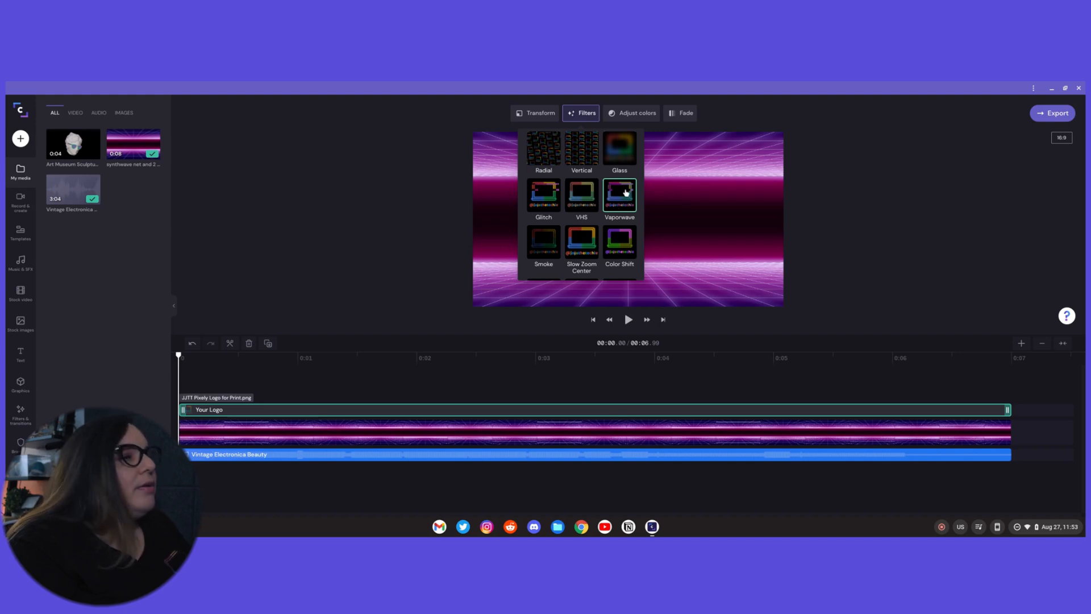
# Play the intro from near the start to preview the filtered logo, stopping after about five seconds.
pyautogui.click(206, 361)
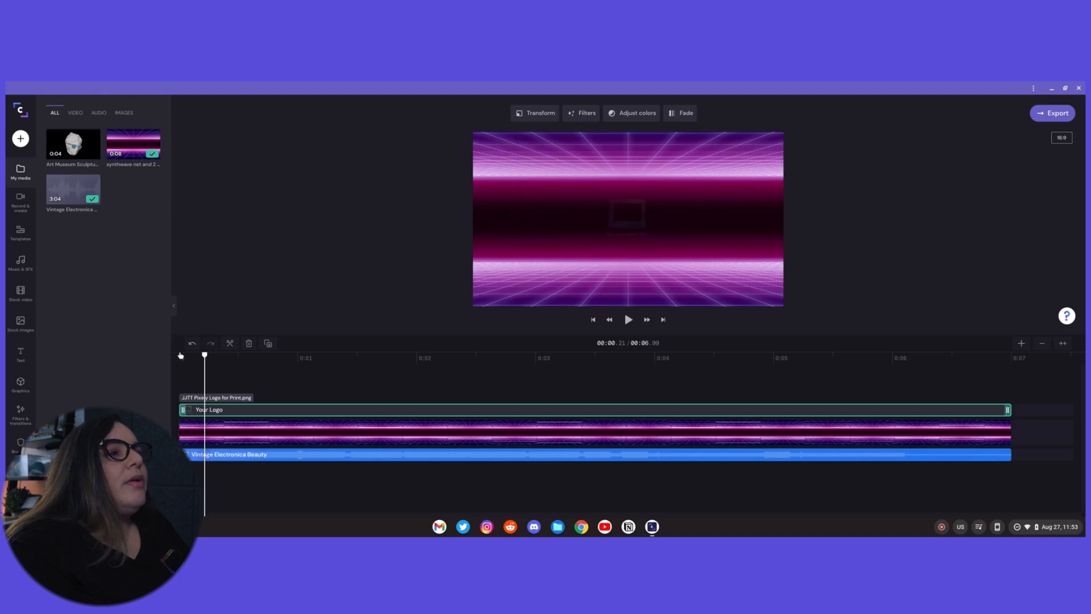
pyautogui.press('space')
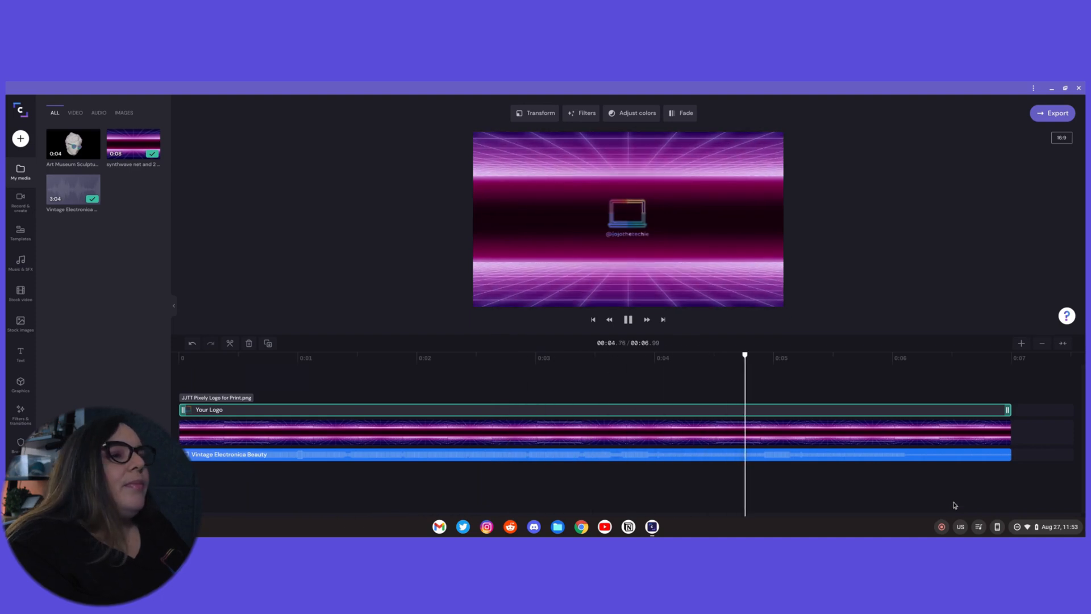
pyautogui.click(799, 454)
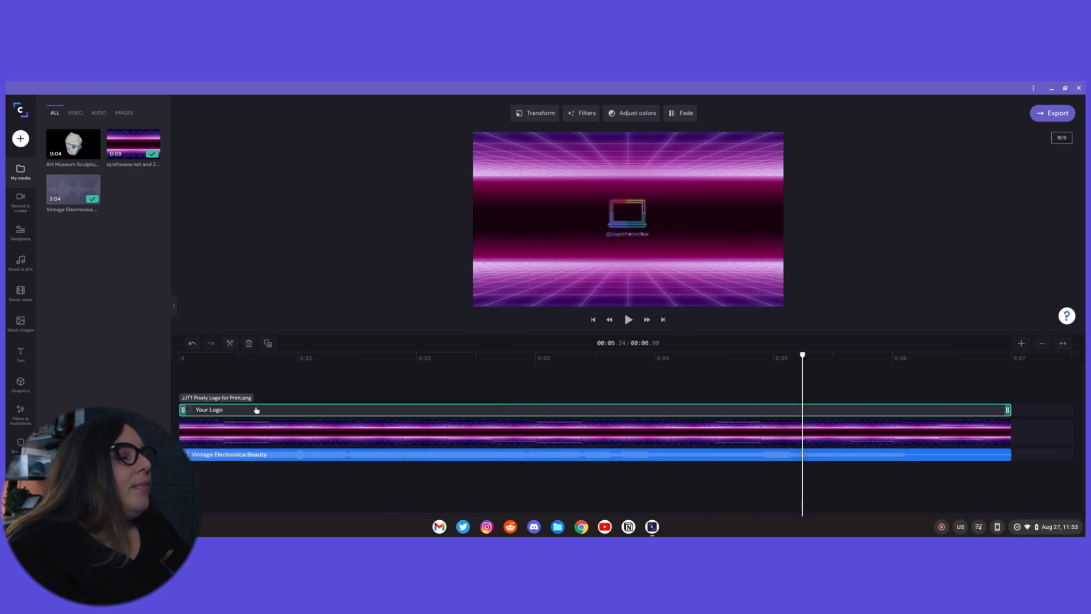
# Enlarge the logo clip to about three-quarters of the size range and replay the intro from the start.
pyautogui.moveTo(804, 356); pyautogui.dragTo(179, 356)
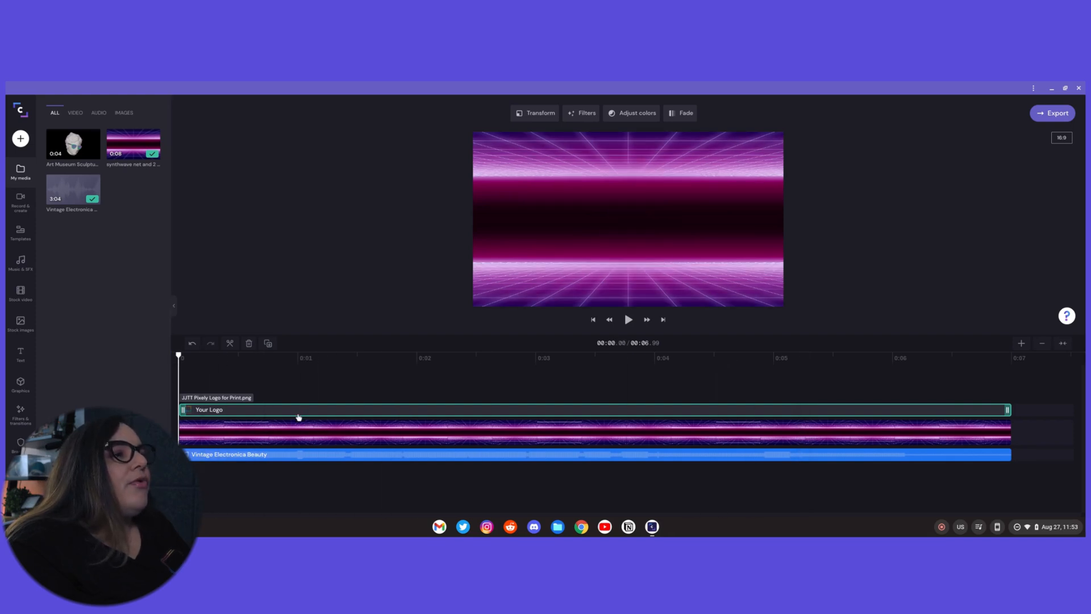
pyautogui.click(541, 116)
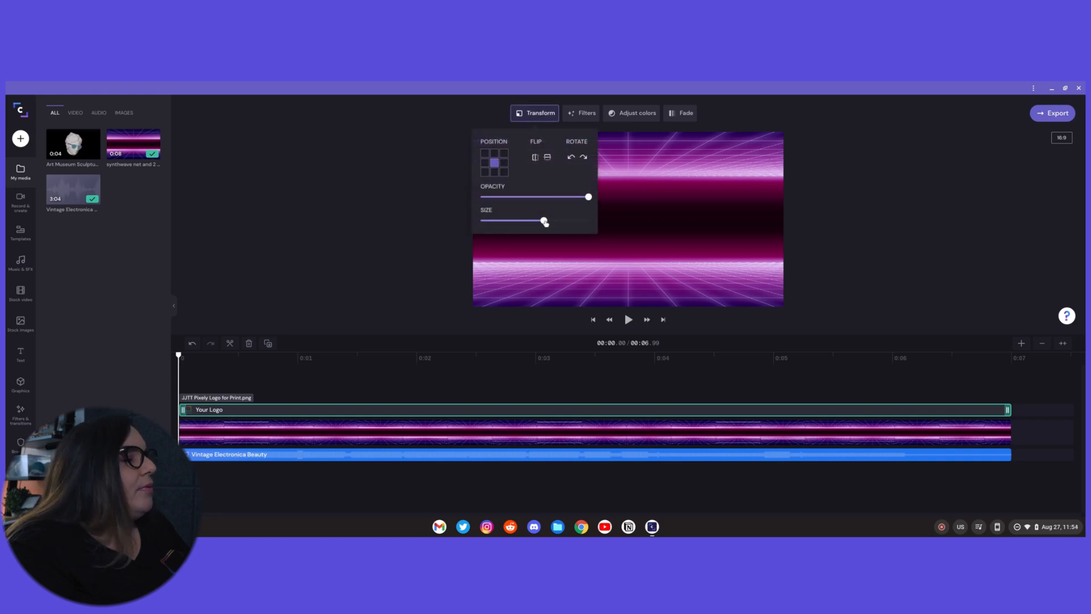
pyautogui.moveTo(543, 221); pyautogui.dragTo(563, 224)
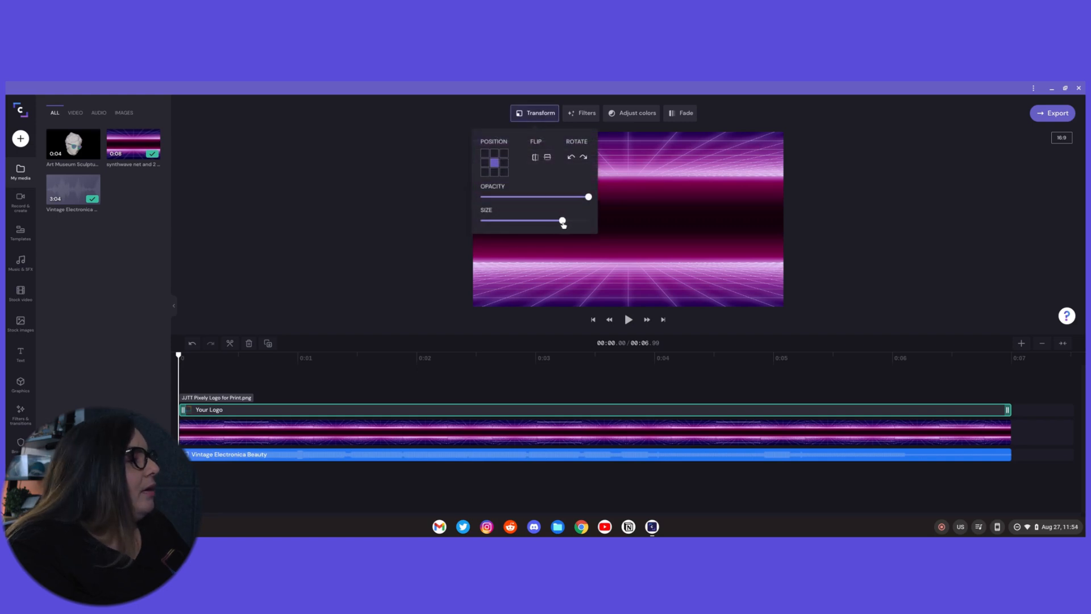
pyautogui.click(237, 376)
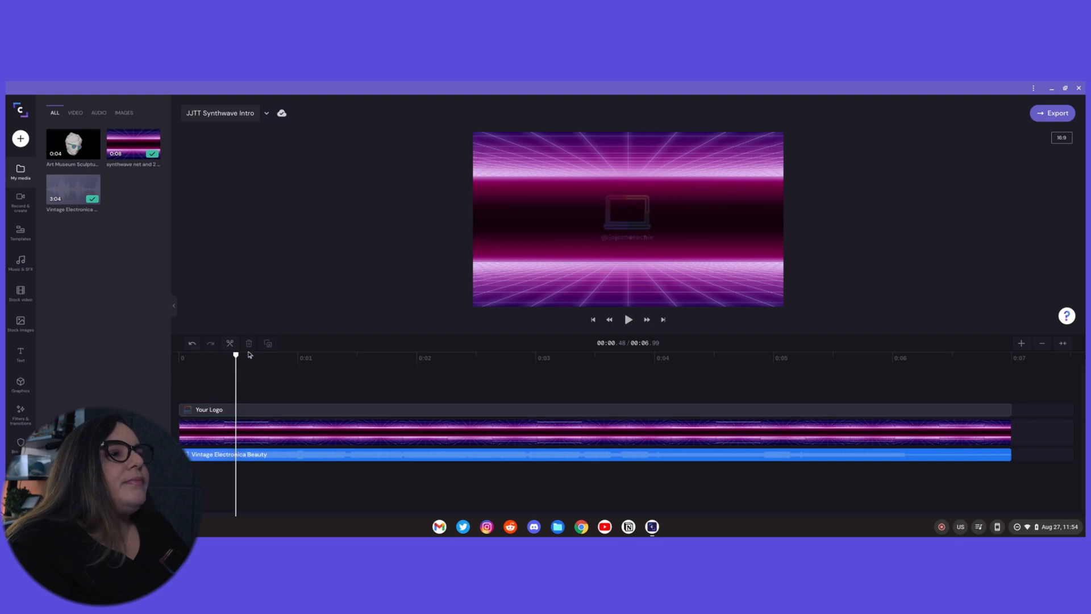
pyautogui.moveTo(237, 356); pyautogui.dragTo(149, 365)
pyautogui.press('space')
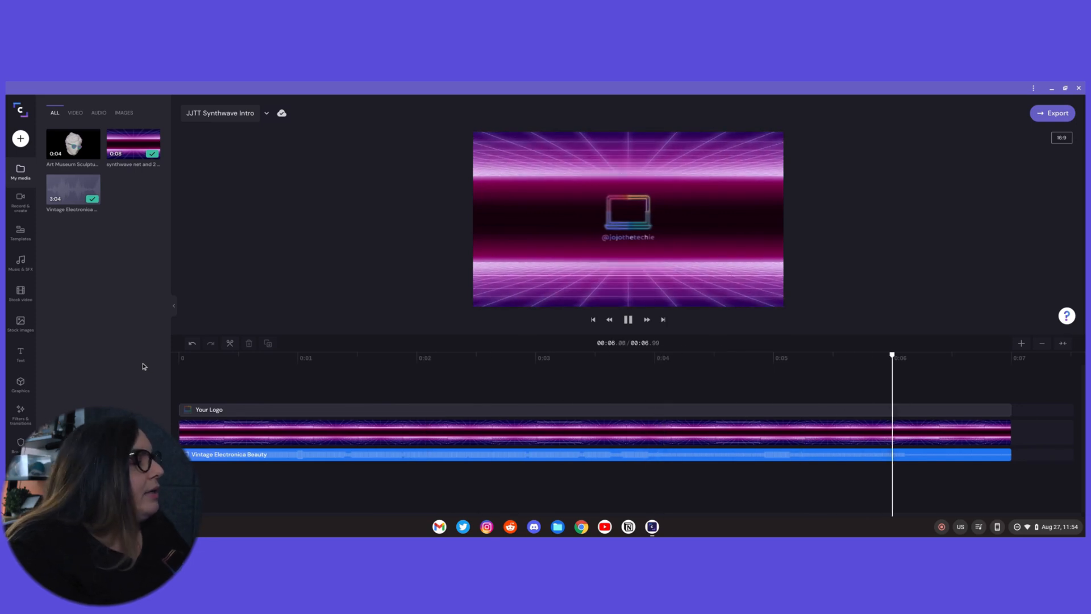
pyautogui.press('space')
pyautogui.press('space')
# Raise the logo clip's exposure to roughly halfway between neutral and maximum and play the intro from the start.
pyautogui.click(292, 410)
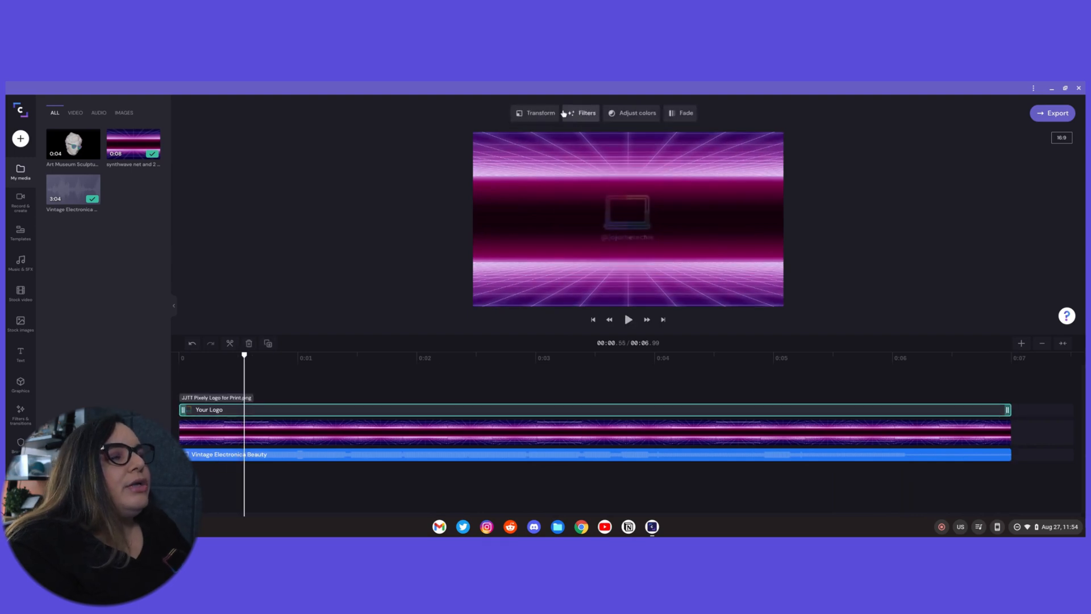
pyautogui.click(646, 117)
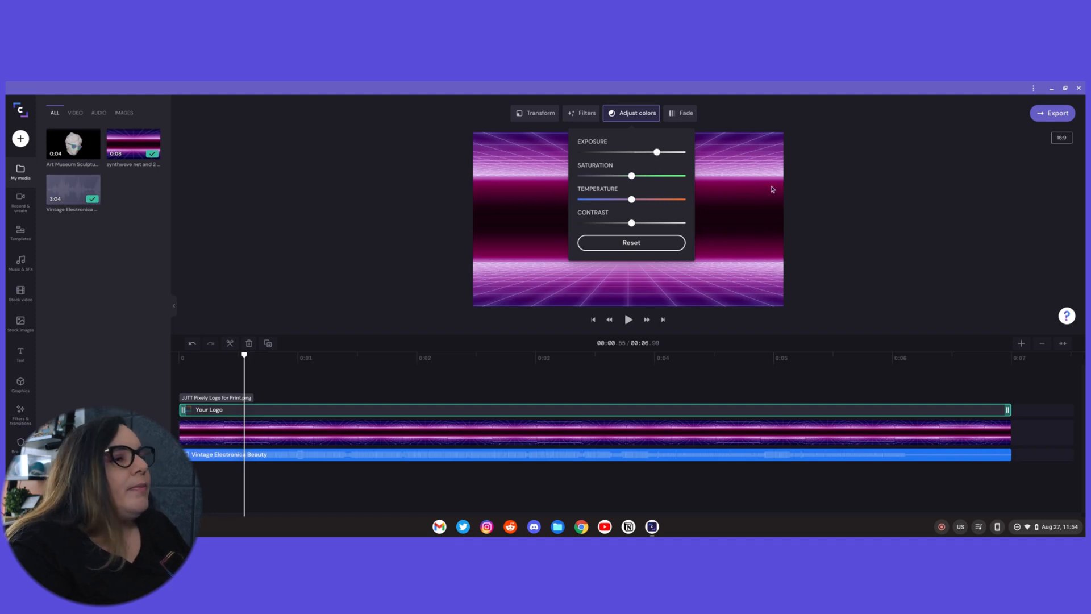
pyautogui.click(242, 387)
pyautogui.click(180, 357)
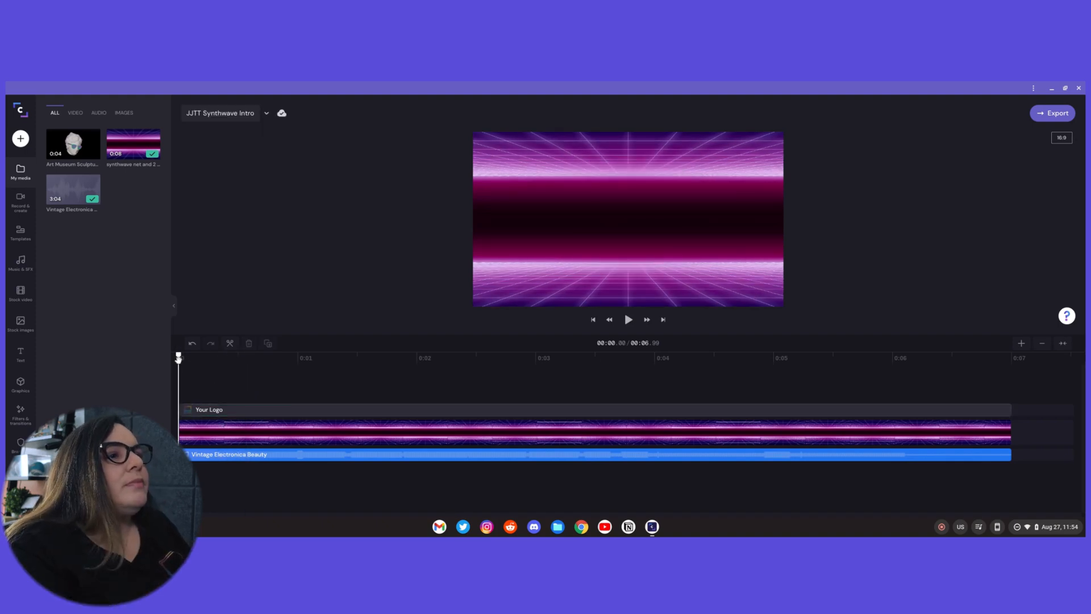
pyautogui.press('space')
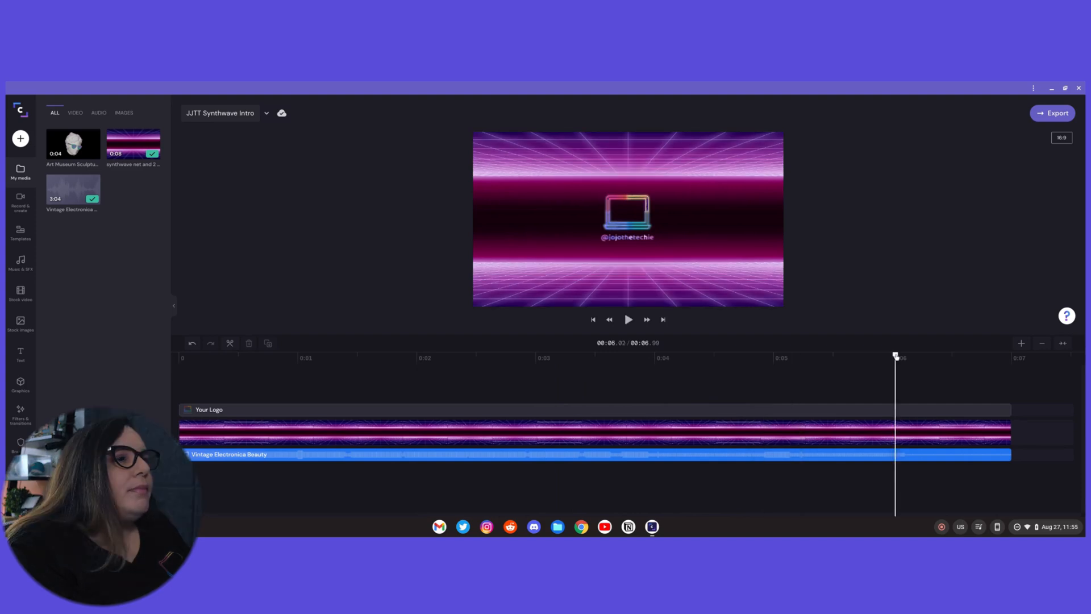
# With the playhead near the end of the intro, enlarge the logo clip to the maximum size and preview it.
pyautogui.click(961, 357)
pyautogui.click(219, 410)
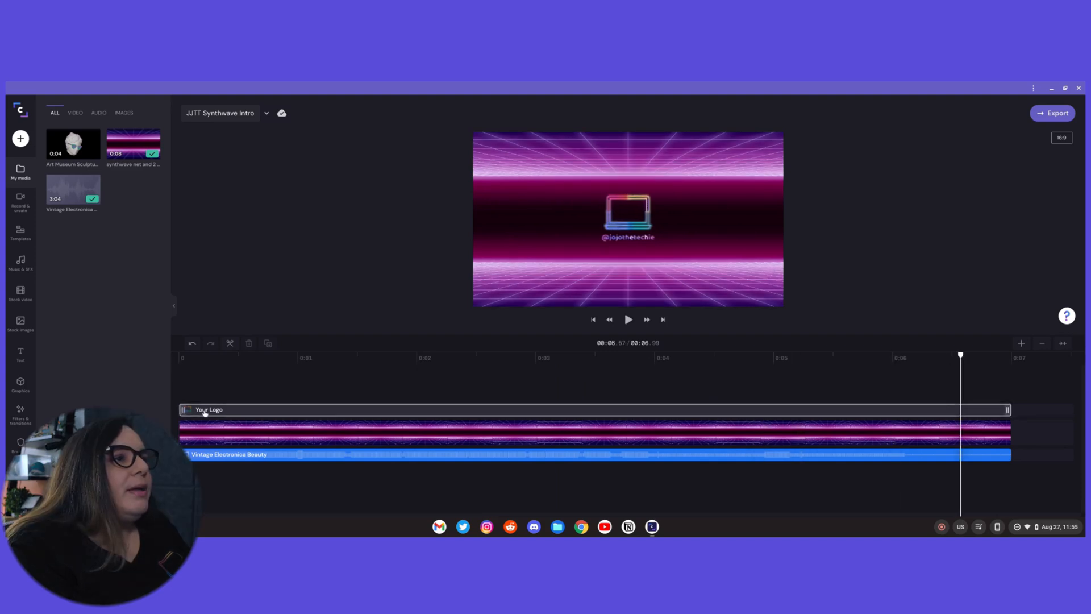
pyautogui.click(196, 414)
pyautogui.click(540, 113)
pyautogui.moveTo(565, 223); pyautogui.dragTo(594, 223)
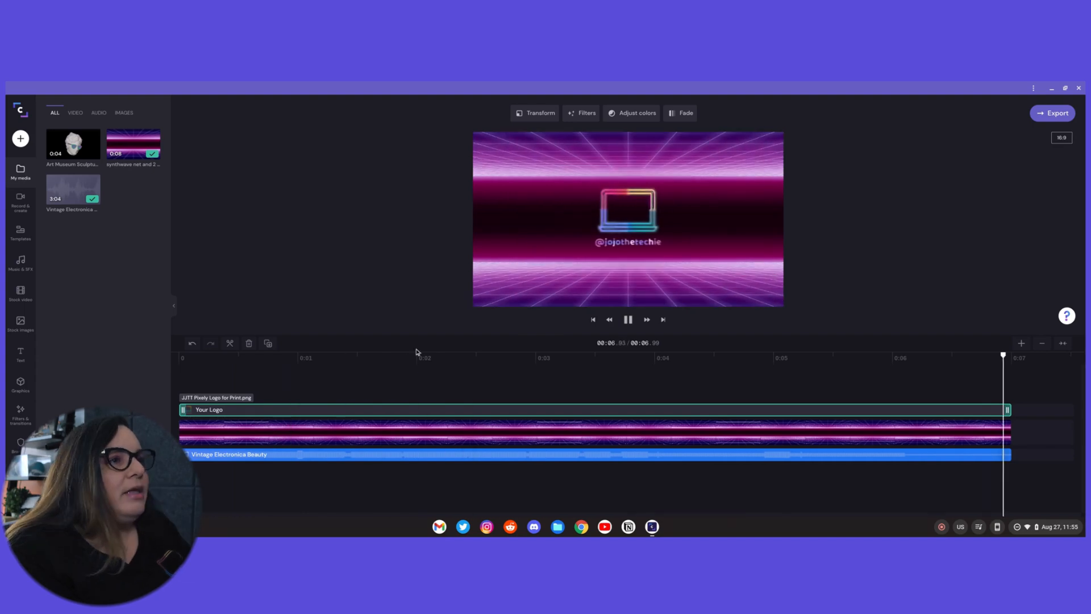
pyautogui.press('space')
pyautogui.press('space')
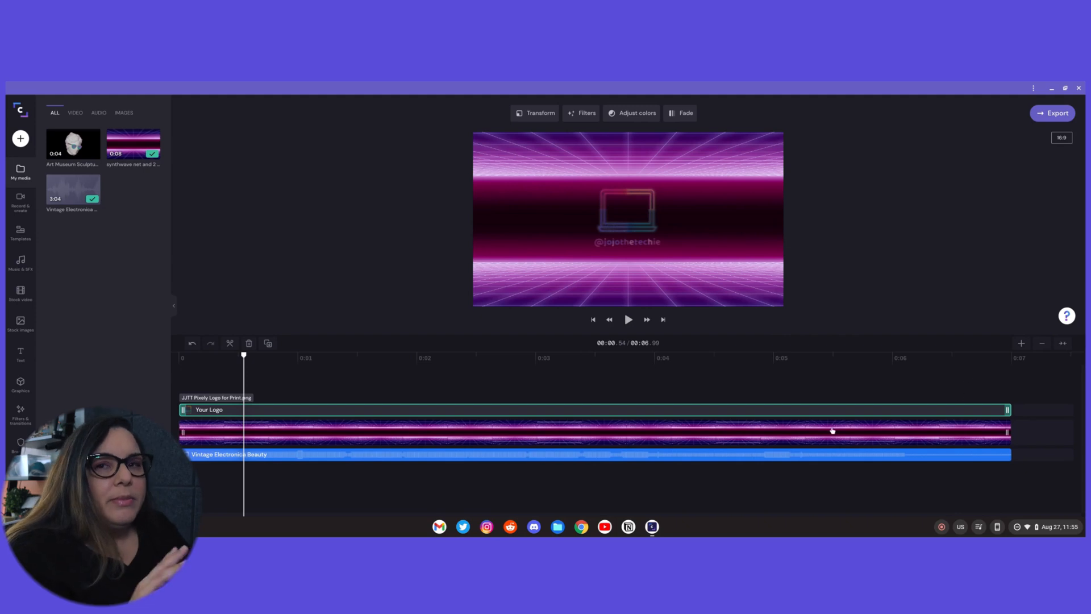
# Apply the Vaporwave filter to the synthwave background clip and play the intro through from the start.
pyautogui.click(680, 443)
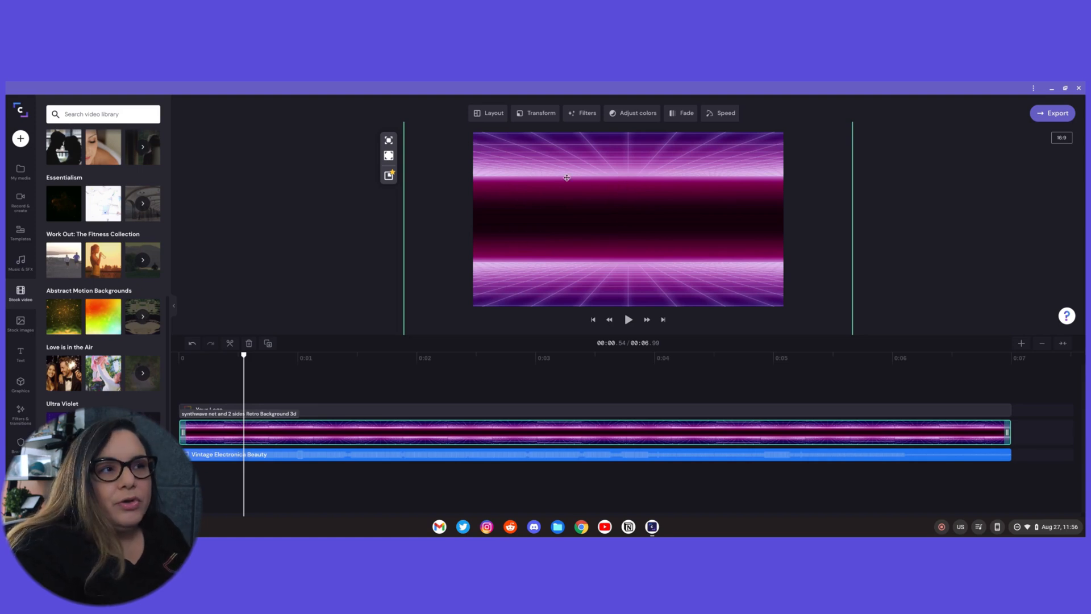
pyautogui.click(583, 113)
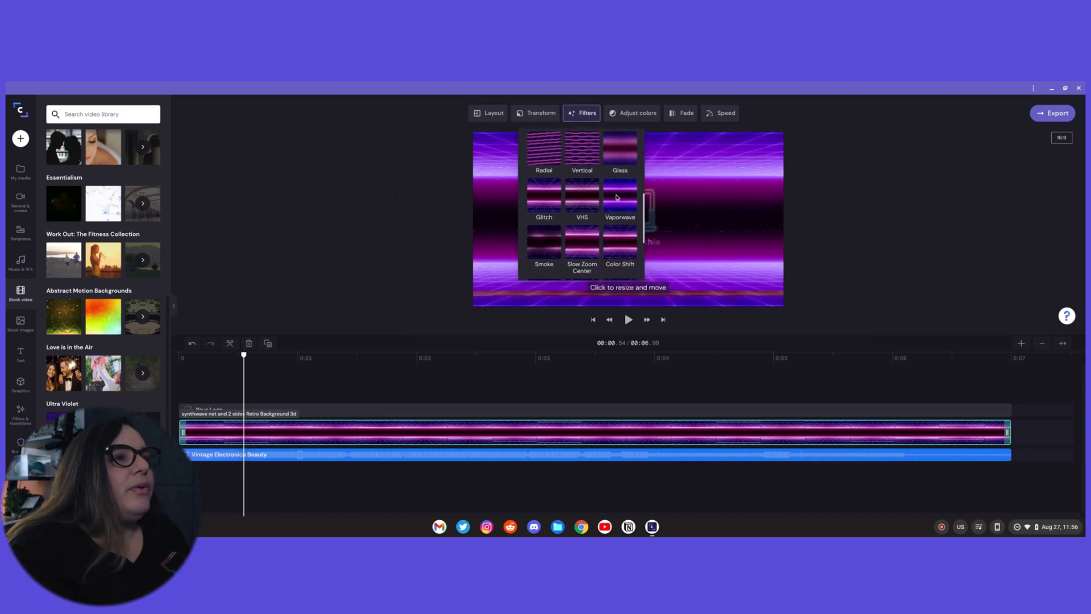
pyautogui.scroll(-1, 622, 188)
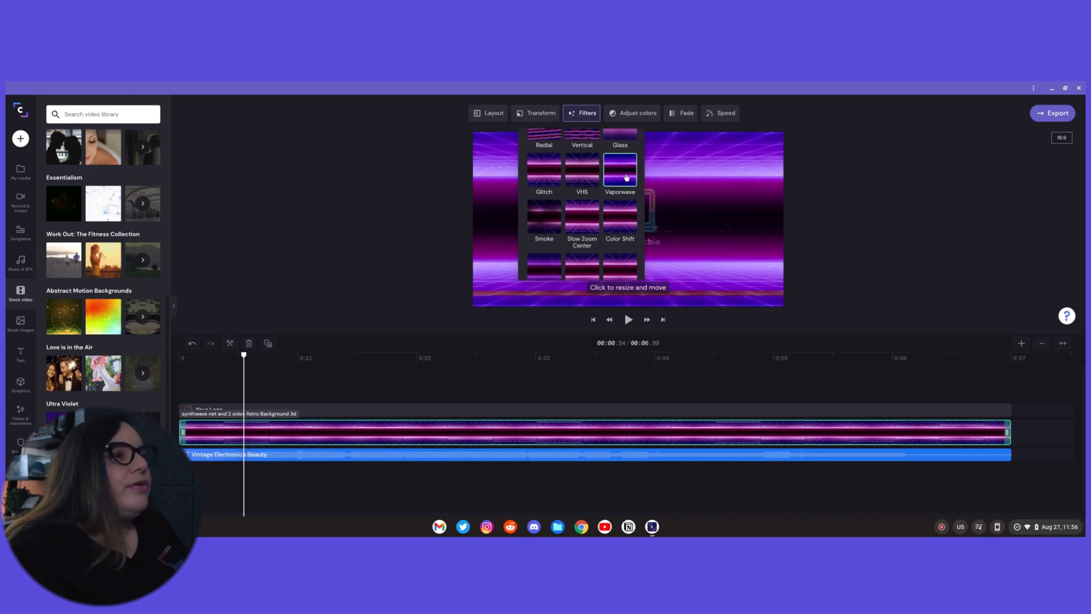
pyautogui.click(182, 359)
pyautogui.press('space')
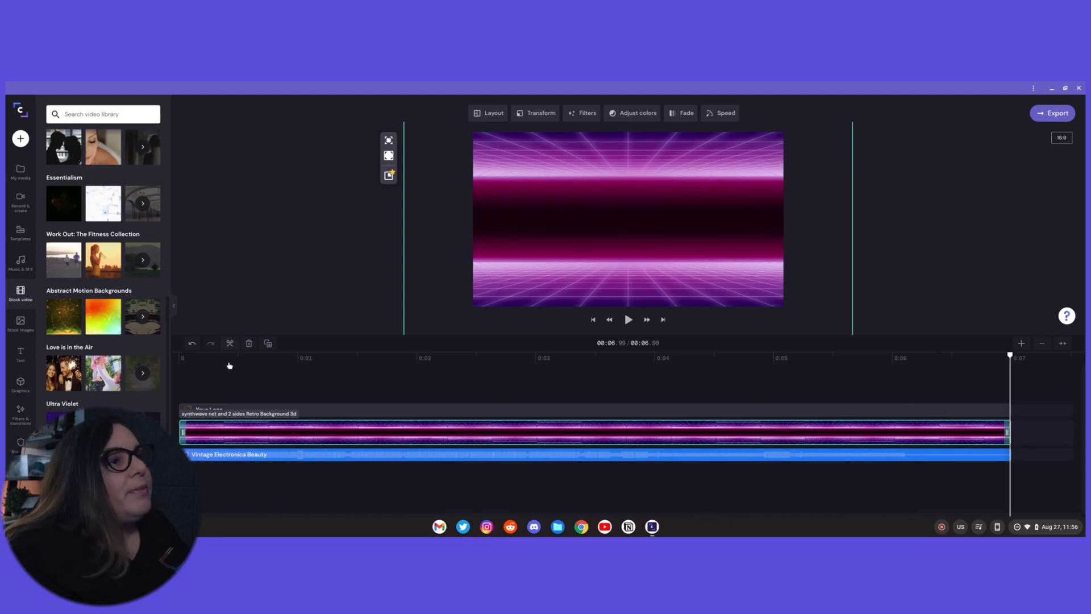
# Change the logo clip's filter to Slow Zoom Center and play the intro through from the start.
pyautogui.click(342, 410)
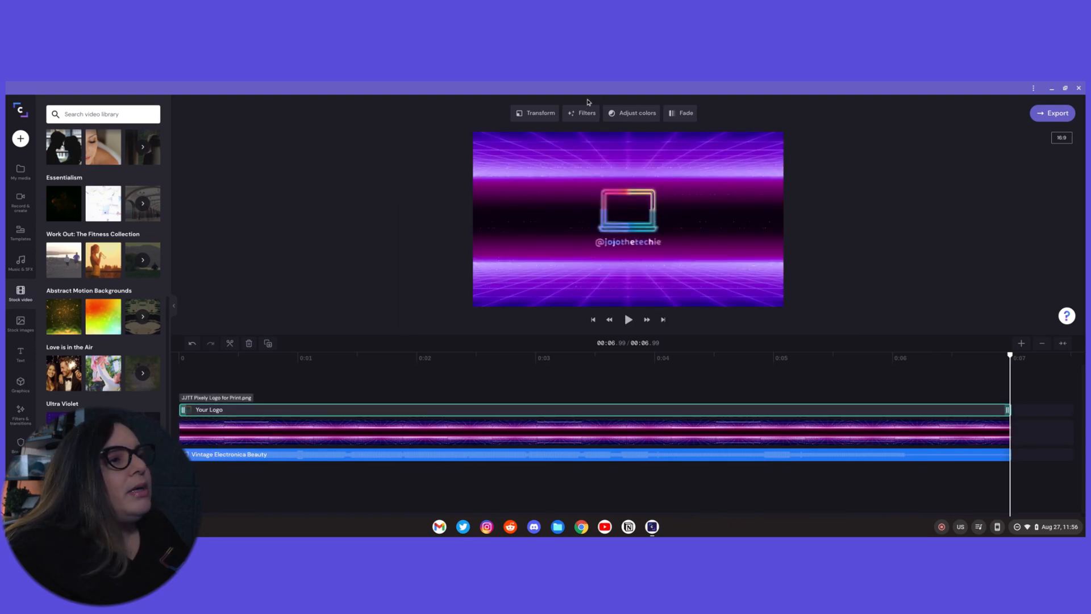
pyautogui.click(582, 113)
pyautogui.scroll(-10, 625, 221)
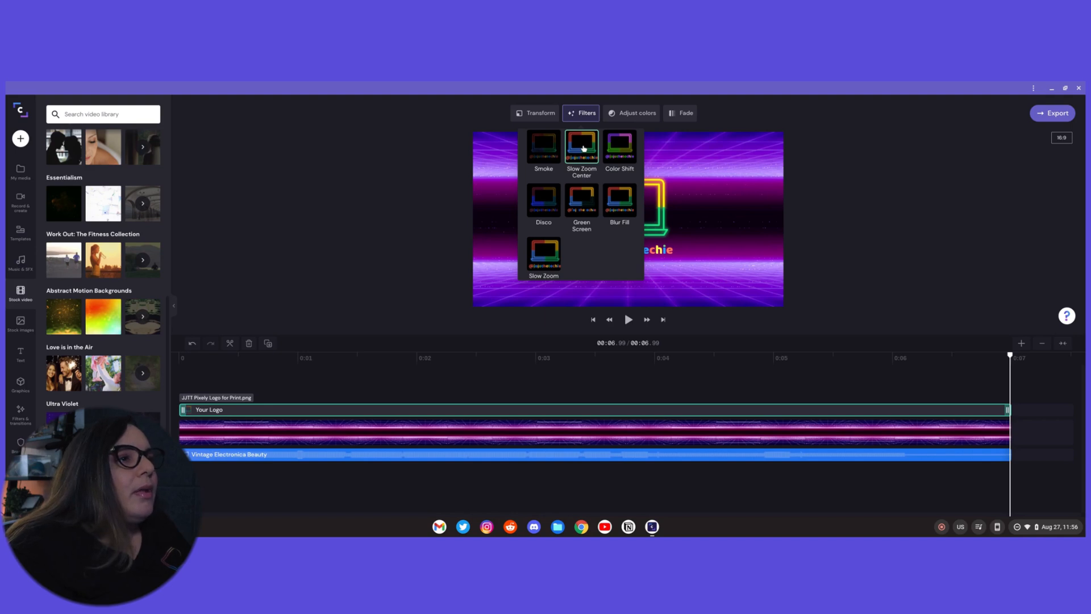
pyautogui.click(178, 358)
pyautogui.press('space')
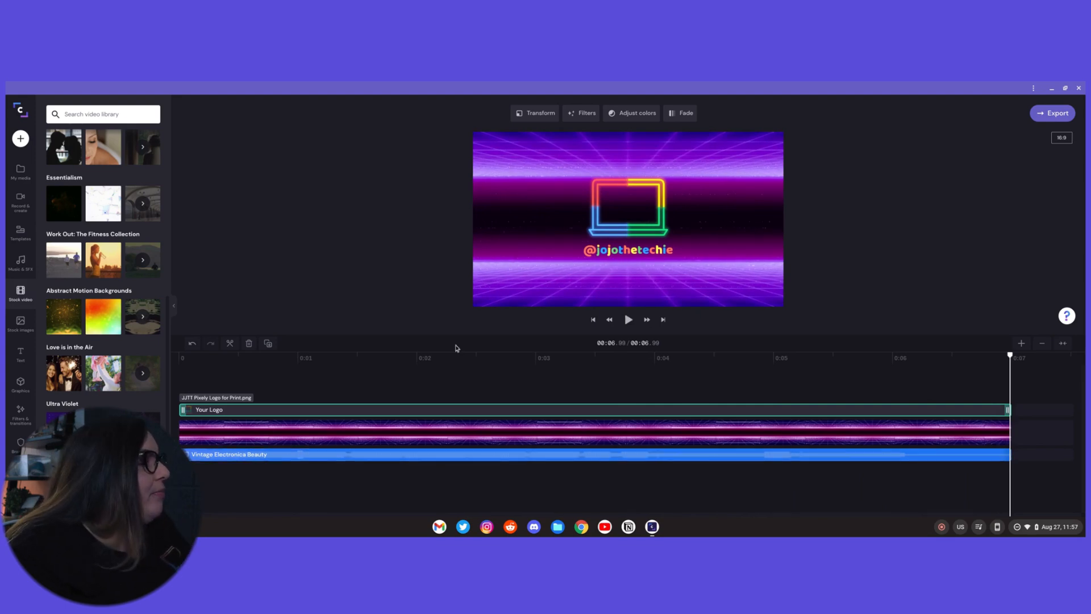
# Set the Vintage Electronica Beauty music track's volume to 100% and play the intro from the start.
pyautogui.click(179, 358)
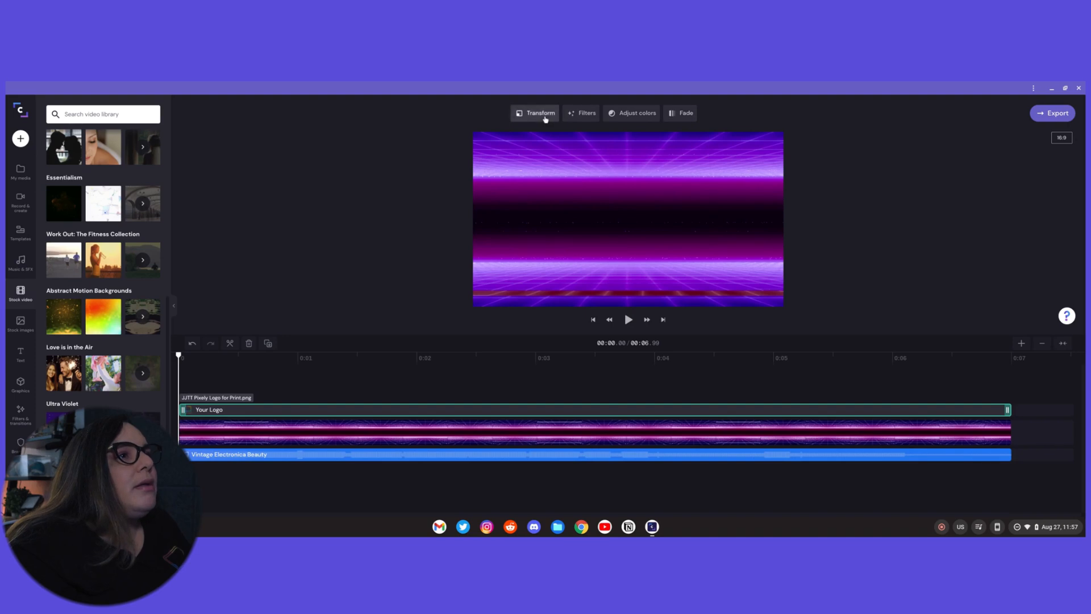
pyautogui.click(230, 455)
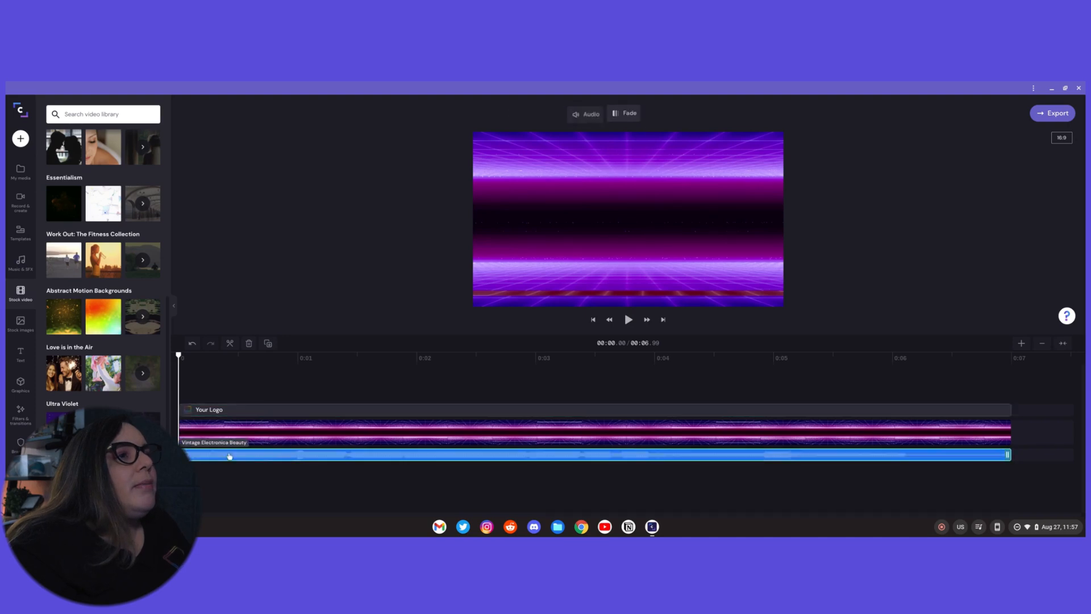
pyautogui.click(588, 112)
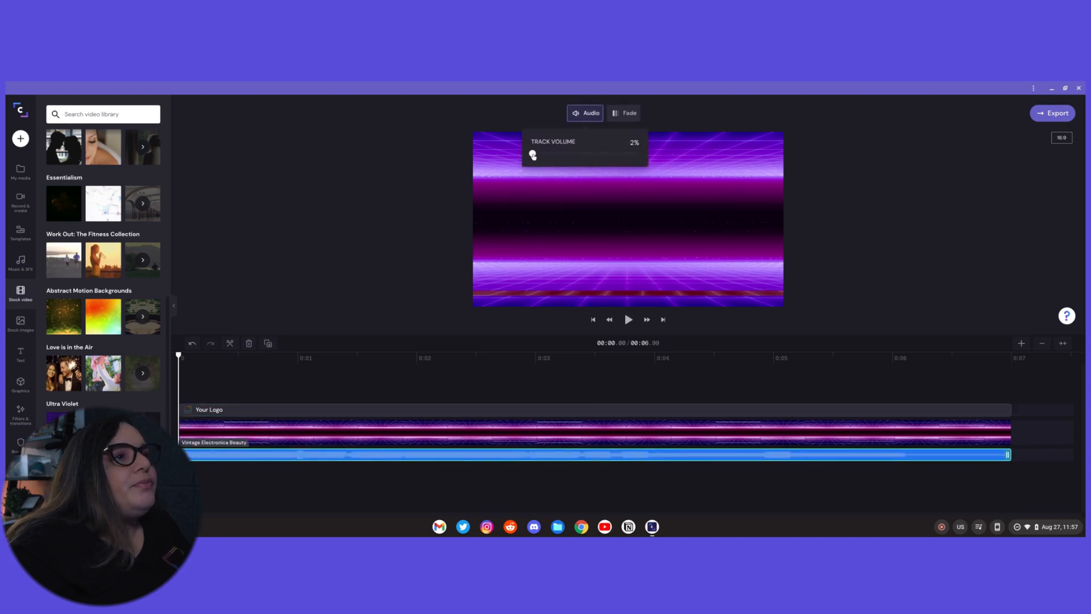
pyautogui.moveTo(574, 158); pyautogui.dragTo(578, 158)
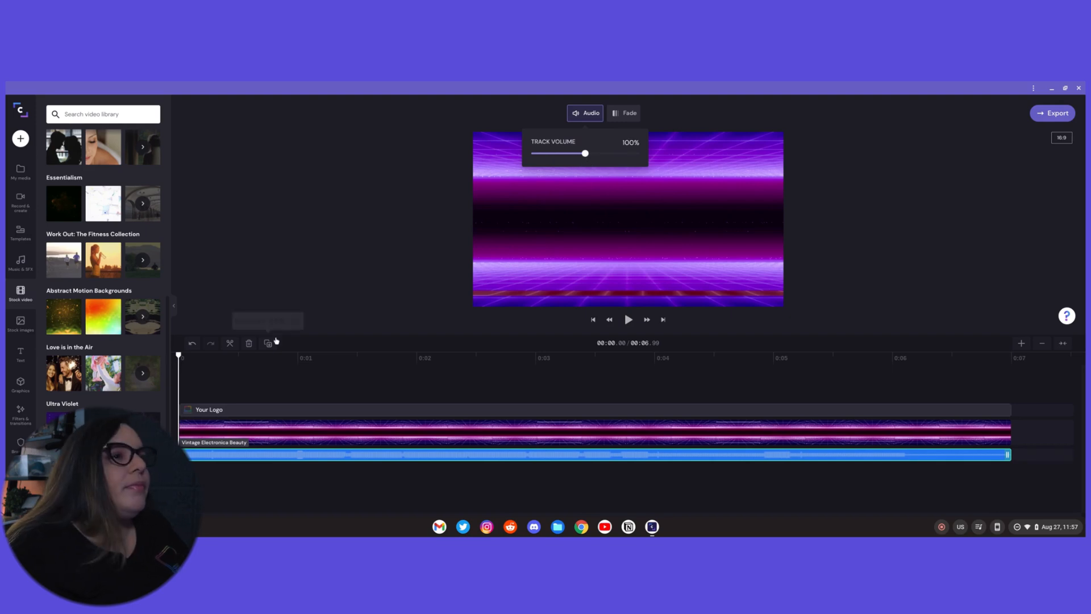
pyautogui.click(194, 357)
pyautogui.press('space')
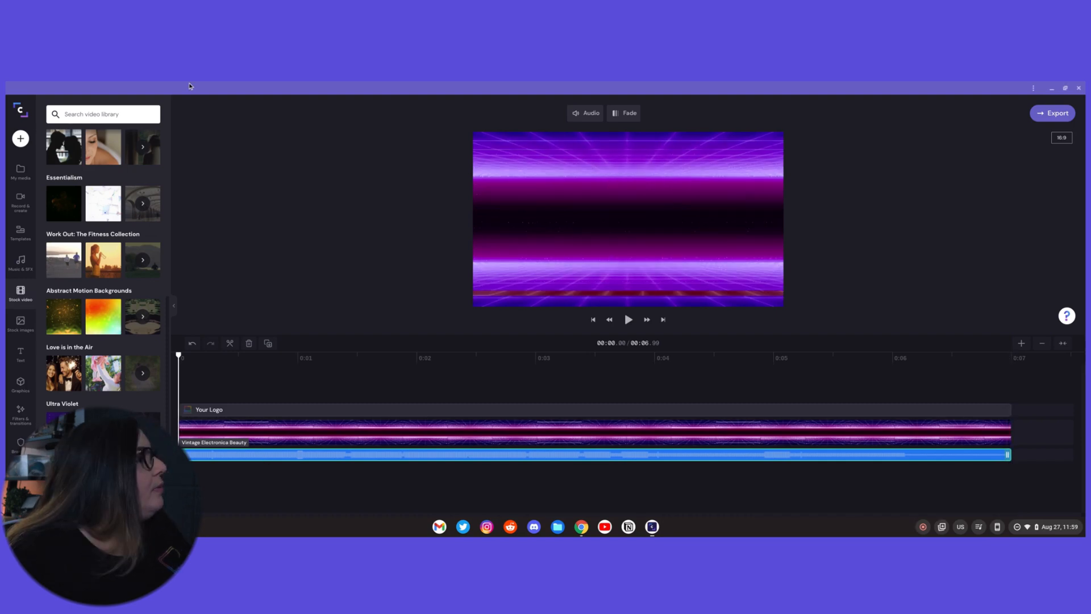
# Import "ES_Night Stalker - Wave Saver.mp3" from the Downloads folder and add it to the timeline.
pyautogui.click(21, 139)
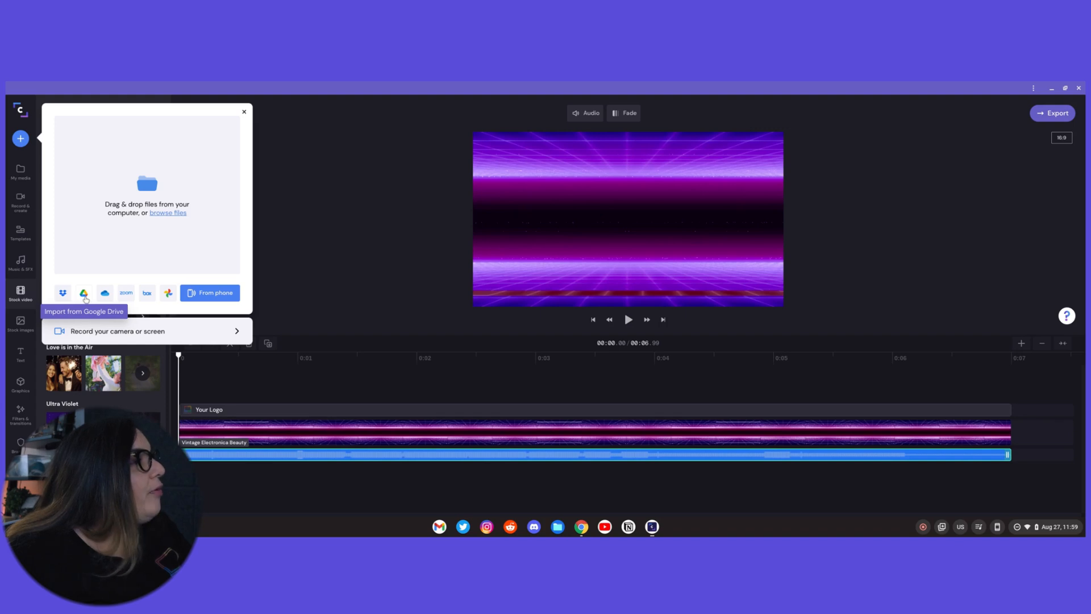
pyautogui.click(161, 214)
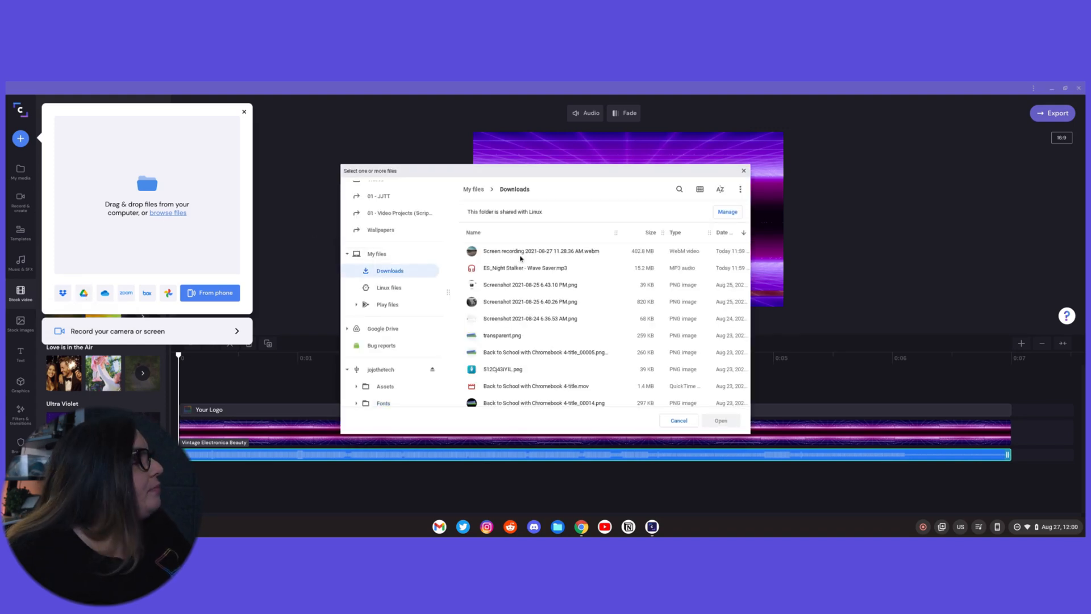
pyautogui.click(522, 266)
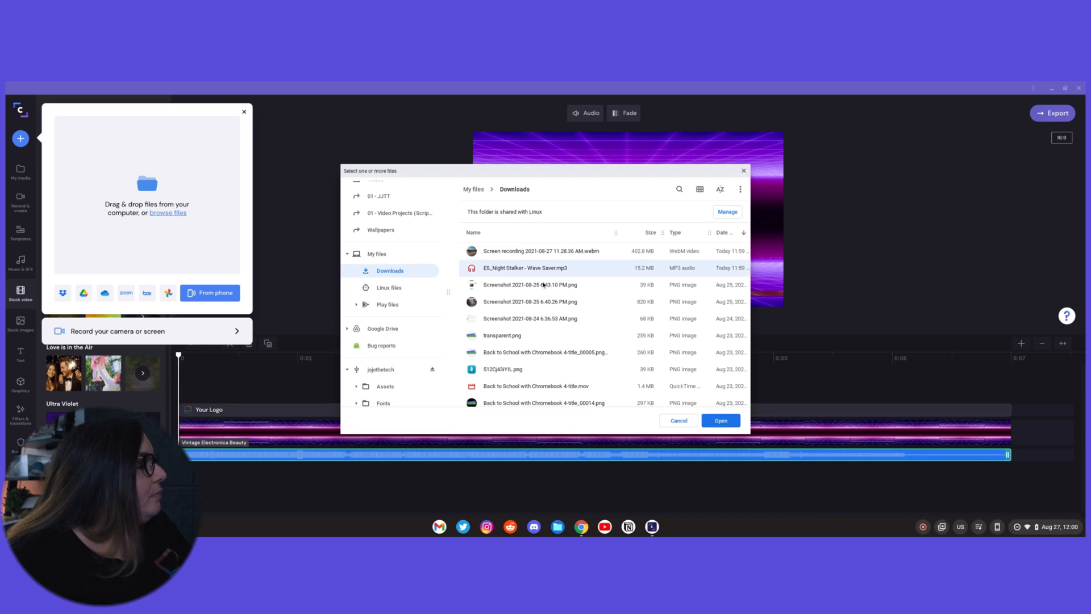
pyautogui.click(718, 421)
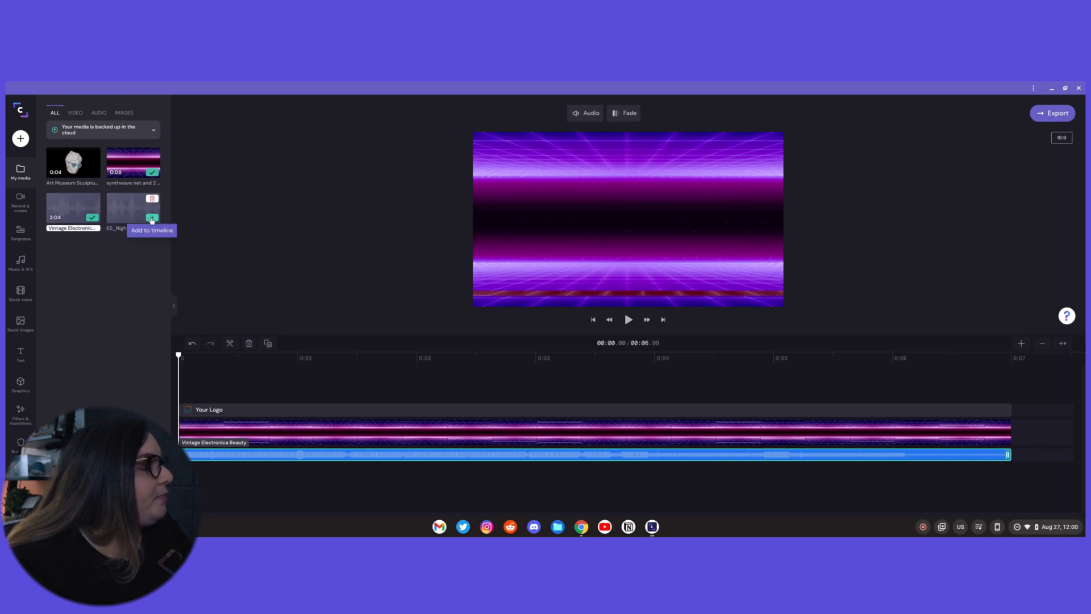
pyautogui.click(152, 219)
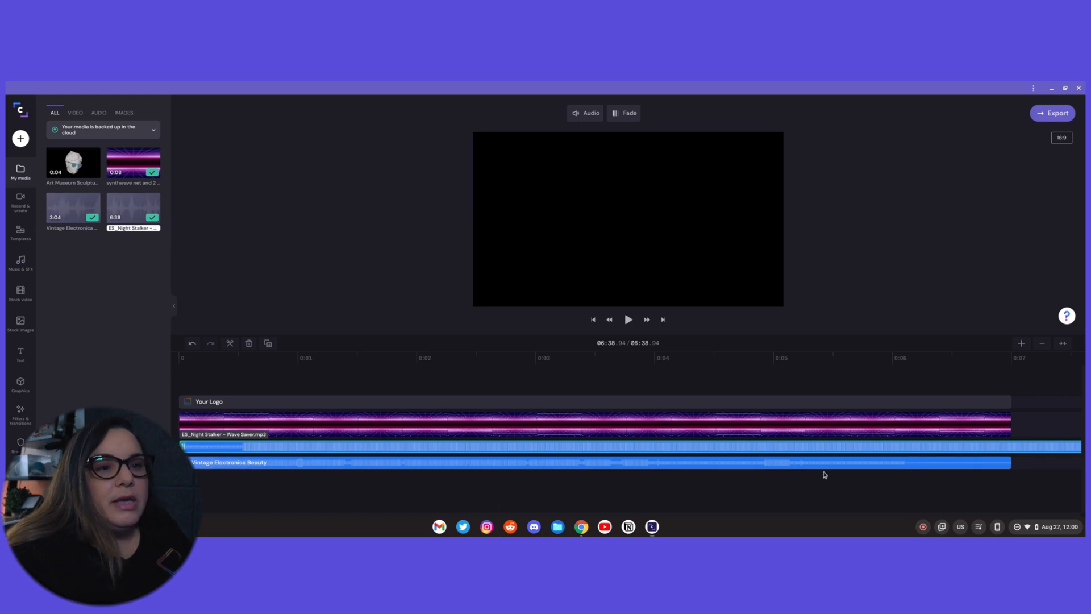
# Check where the intro's clips end, and play the Night Stalker track until just past 0:58.
pyautogui.click(1013, 358)
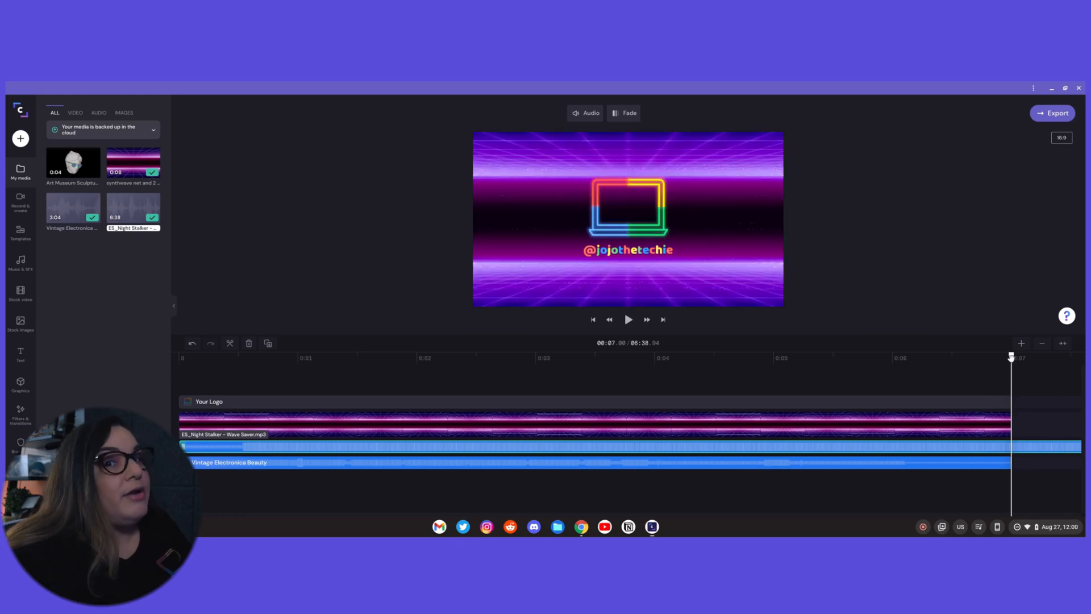
pyautogui.click(491, 463)
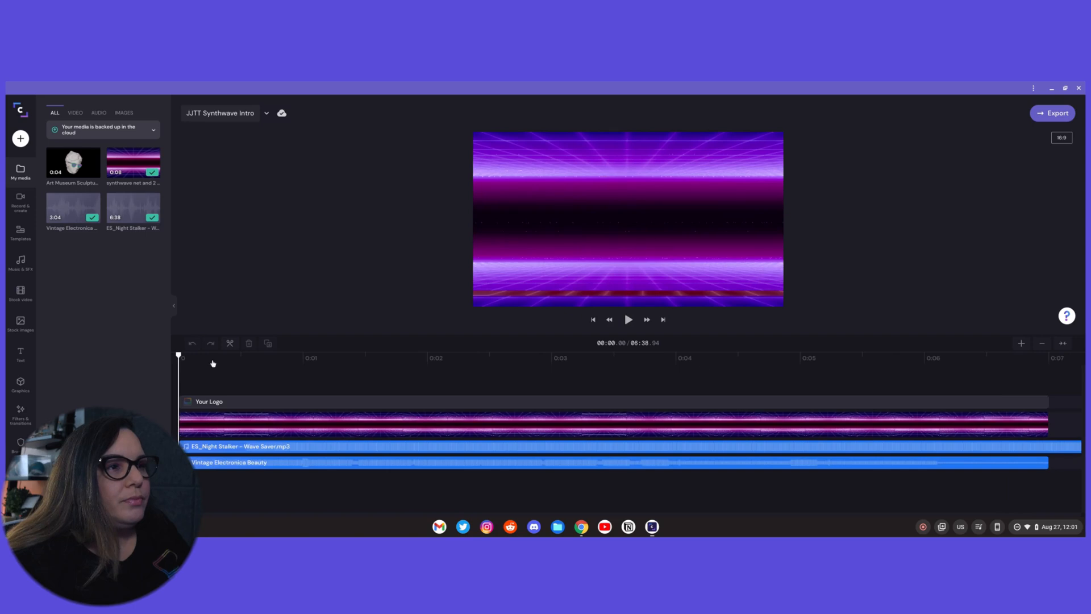
pyautogui.click(817, 359)
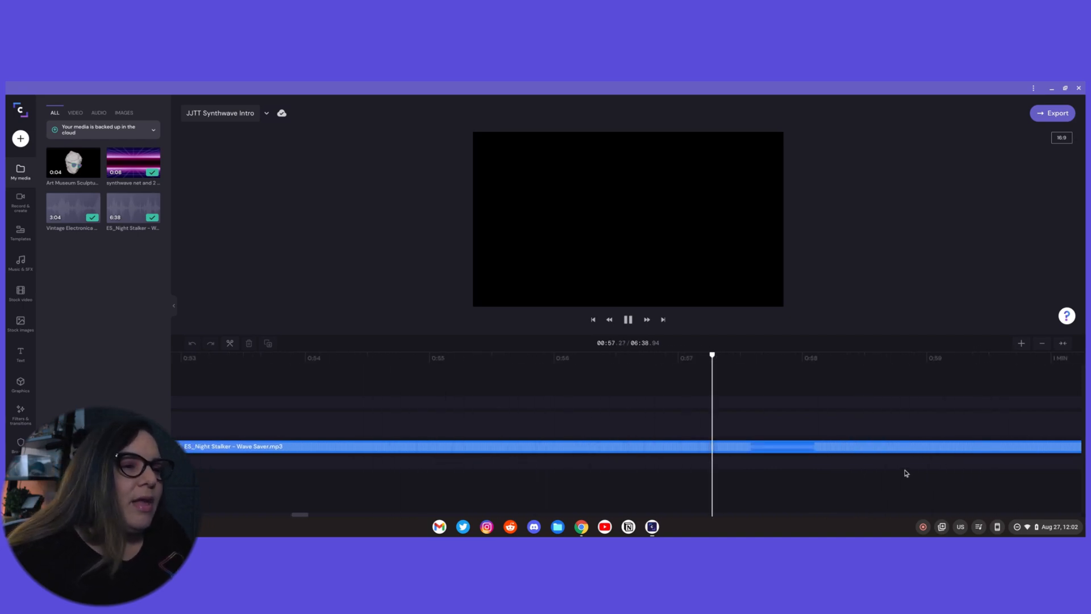
pyautogui.press('space')
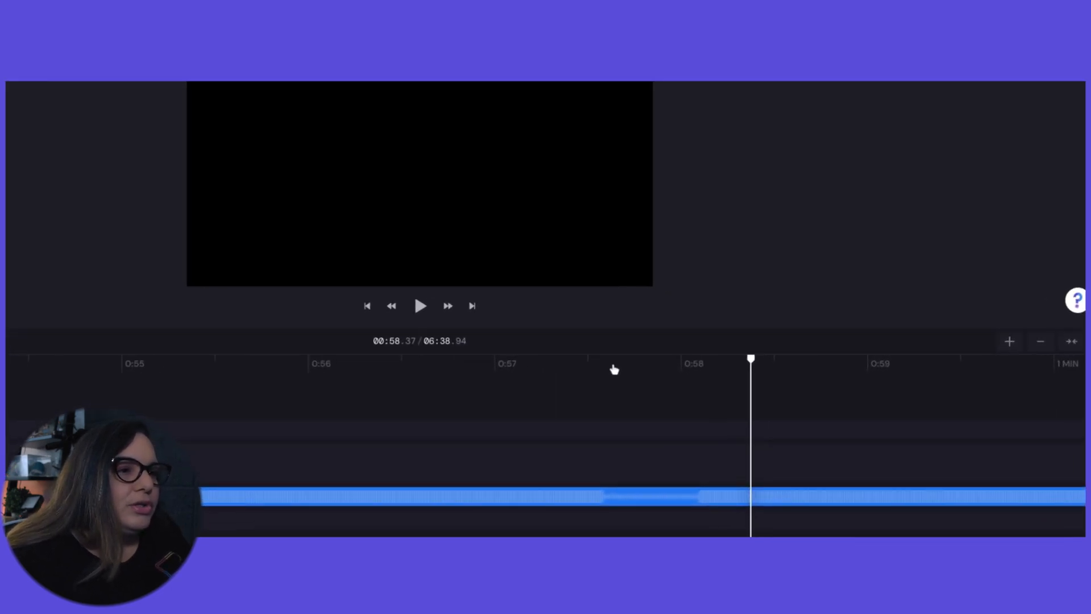
# Split the Night Stalker track at 00:57.59, where the quieter part of its waveform begins.
pyautogui.click(607, 504)
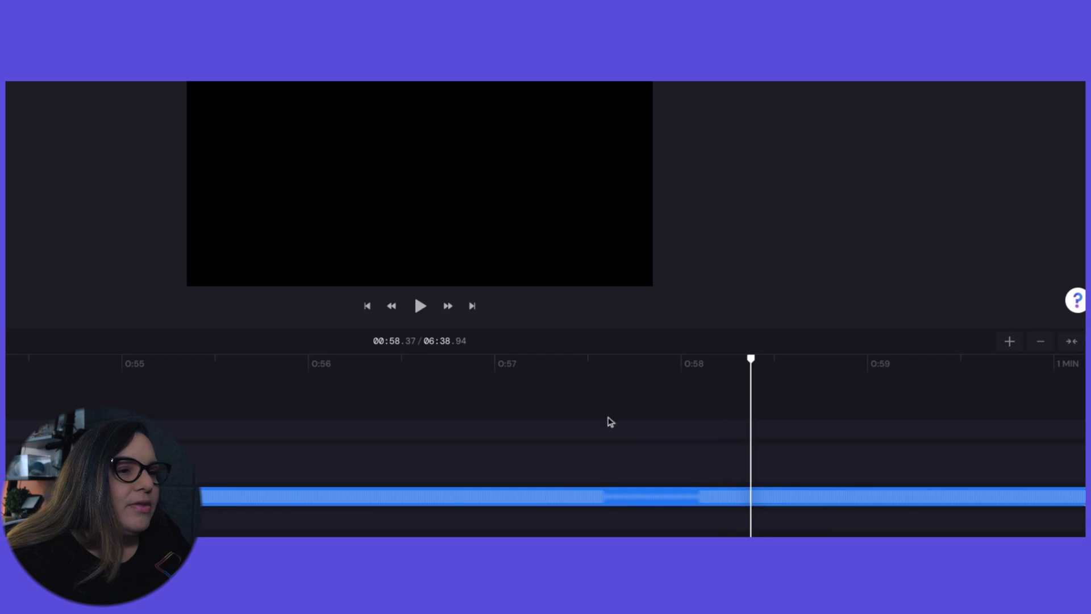
pyautogui.click(595, 375)
pyautogui.moveTo(592, 361); pyautogui.dragTo(605, 369)
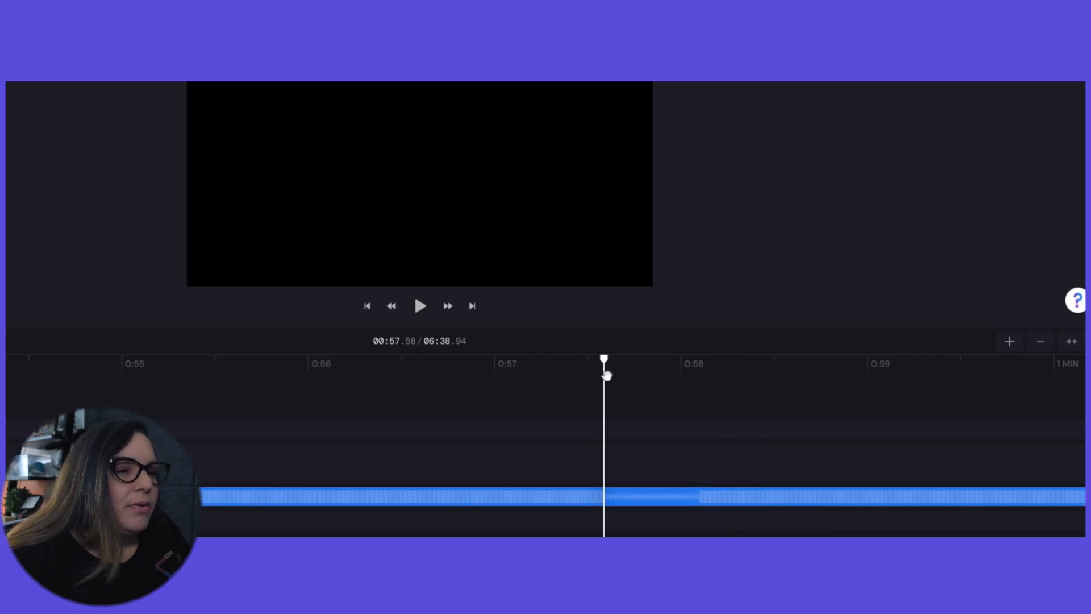
pyautogui.press('space')
pyautogui.press('space')
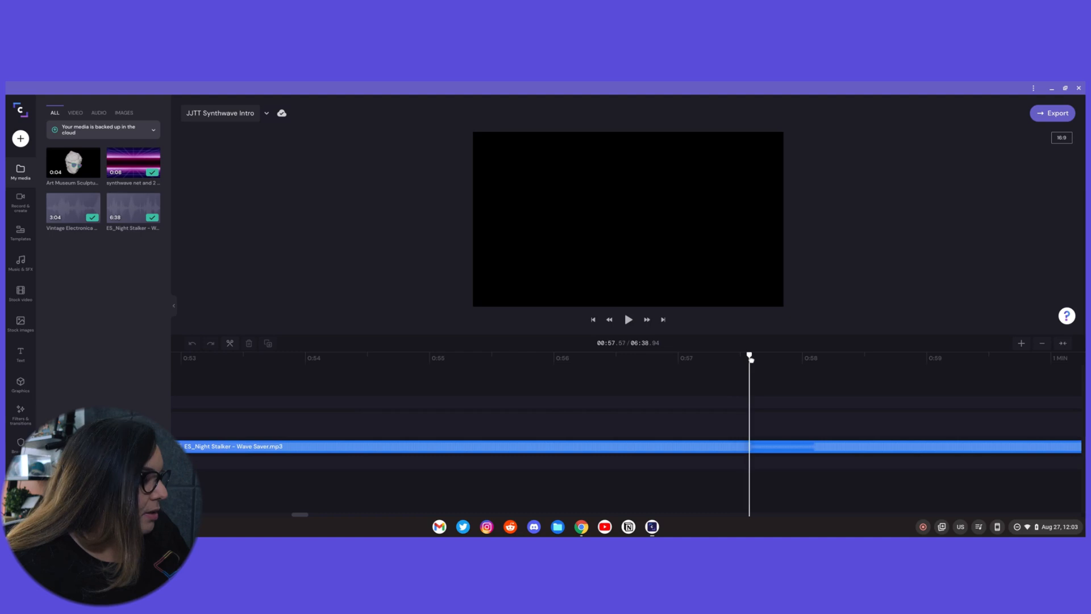
pyautogui.moveTo(751, 359); pyautogui.dragTo(753, 361)
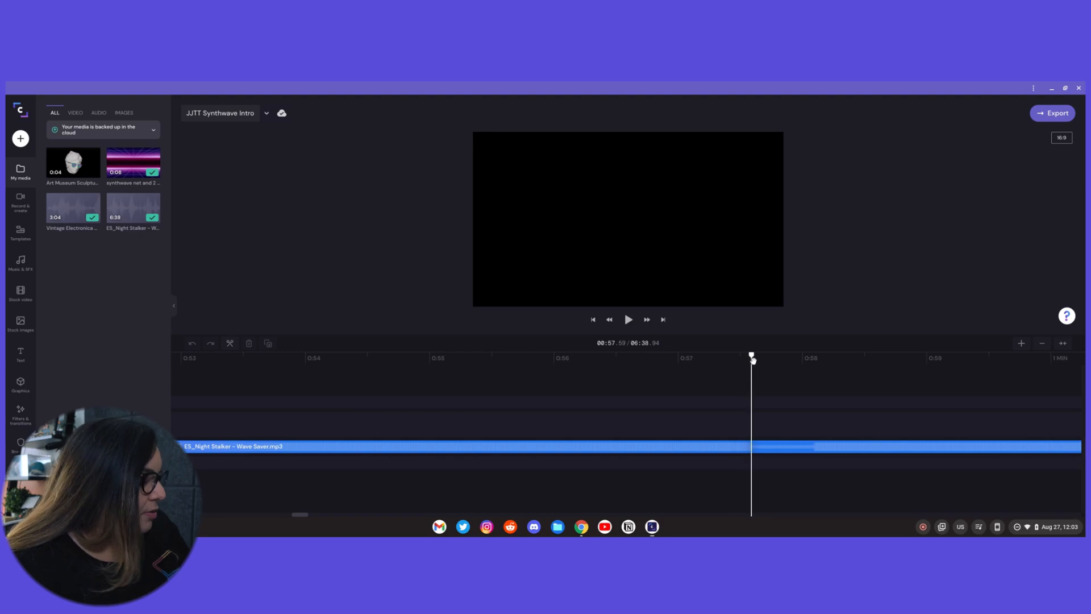
pyautogui.click(773, 448)
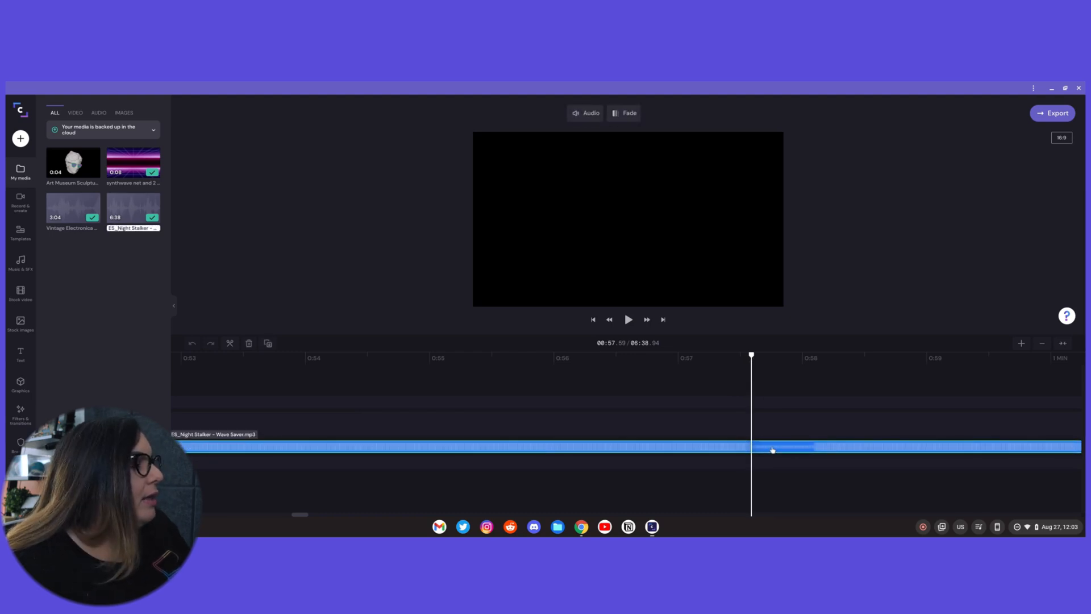
pyautogui.click(229, 345)
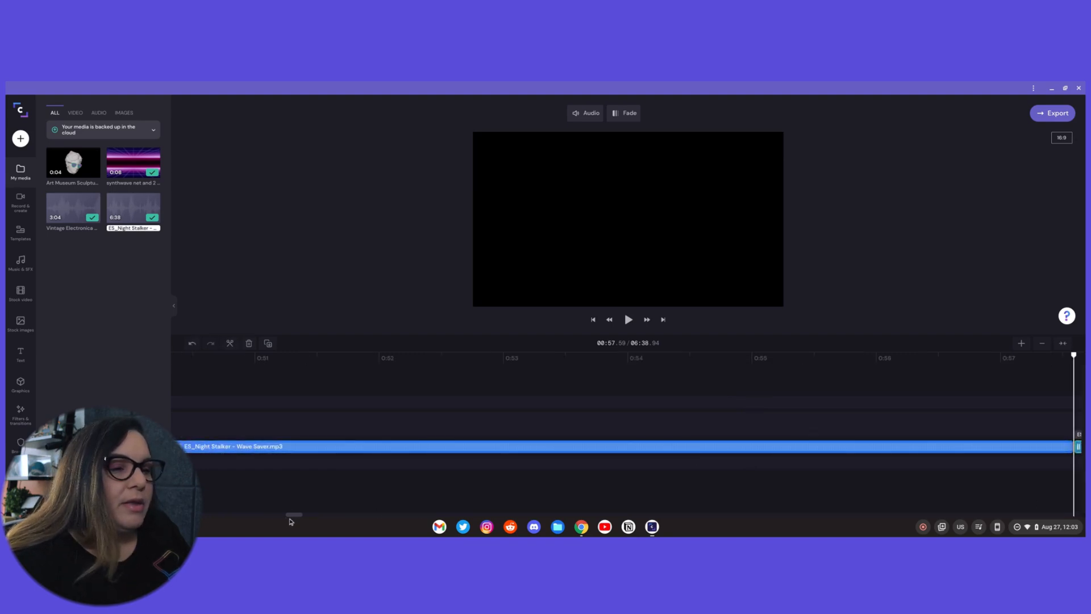
# Delete the part of the Night Stalker track before the split and move the remaining part to the timeline's start.
pyautogui.moveTo(293, 516); pyautogui.dragTo(299, 516)
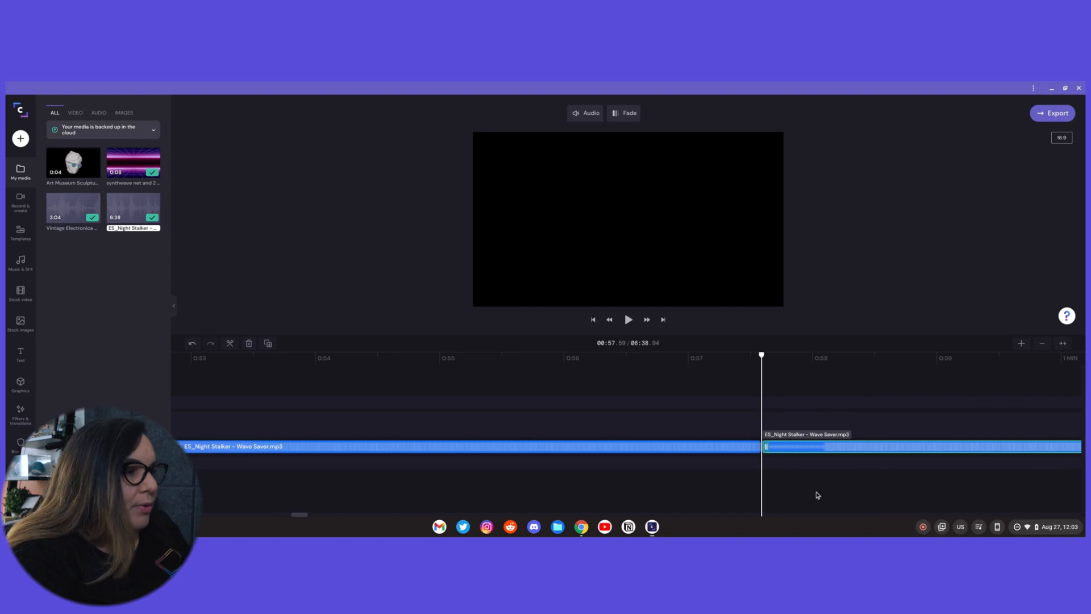
pyautogui.click(741, 451)
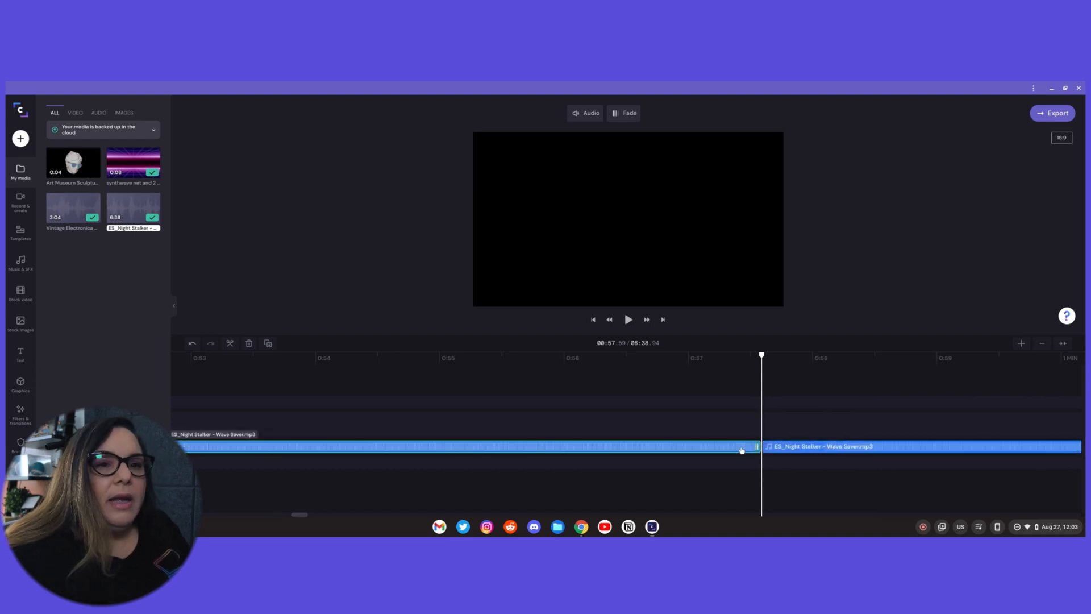
pyautogui.press('Delete')
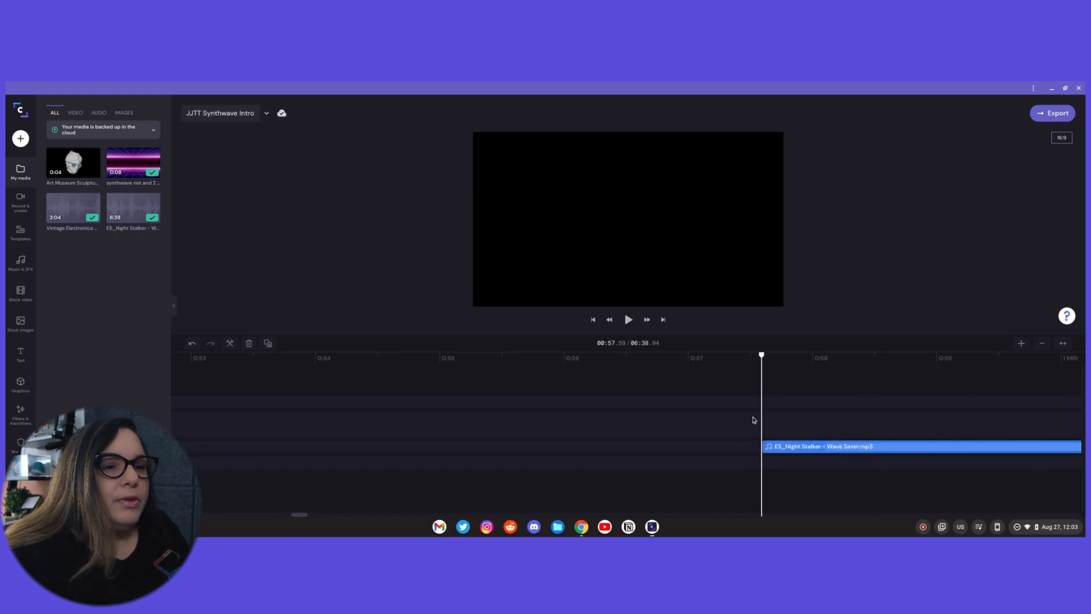
pyautogui.click(1063, 343)
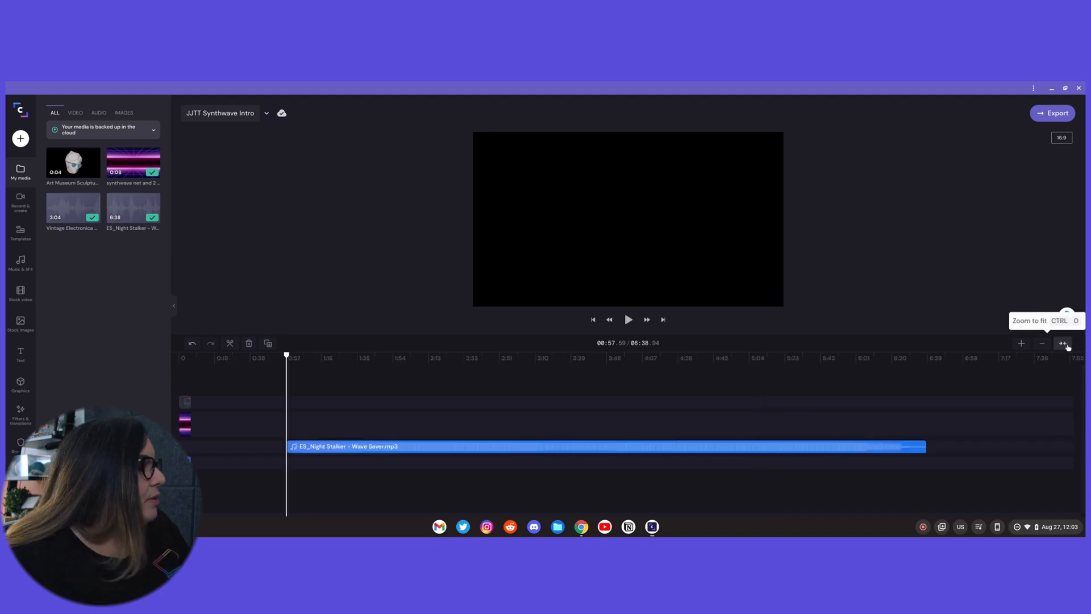
pyautogui.moveTo(500, 446); pyautogui.dragTo(395, 452)
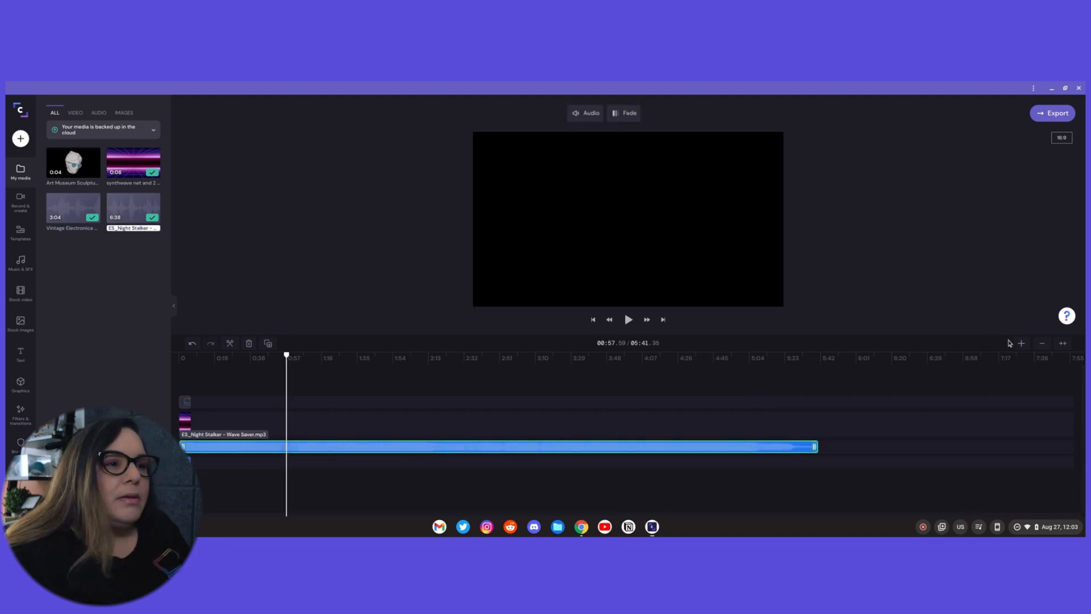
# Play the intro from the start with the repositioned Night Stalker music and pause just past the end of the logo clip.
pyautogui.click(1022, 345)
pyautogui.click(1022, 344)
pyautogui.click(1022, 344)
pyautogui.click(1022, 345)
pyautogui.click(1022, 345)
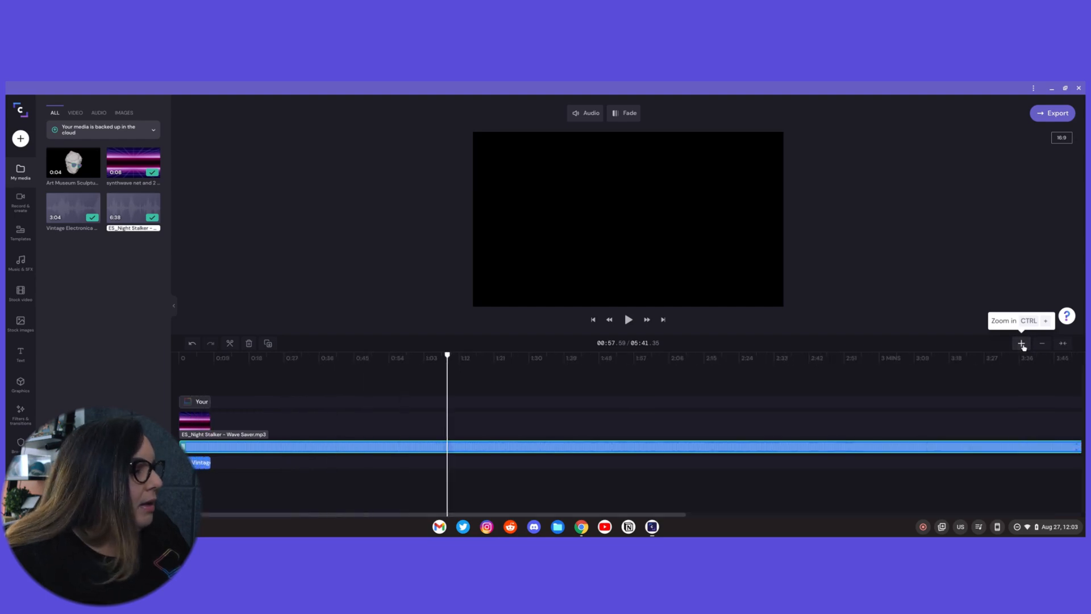
pyautogui.click(1023, 345)
pyautogui.click(1023, 344)
pyautogui.click(1023, 345)
pyautogui.click(1022, 344)
pyautogui.moveTo(376, 520); pyautogui.dragTo(259, 519)
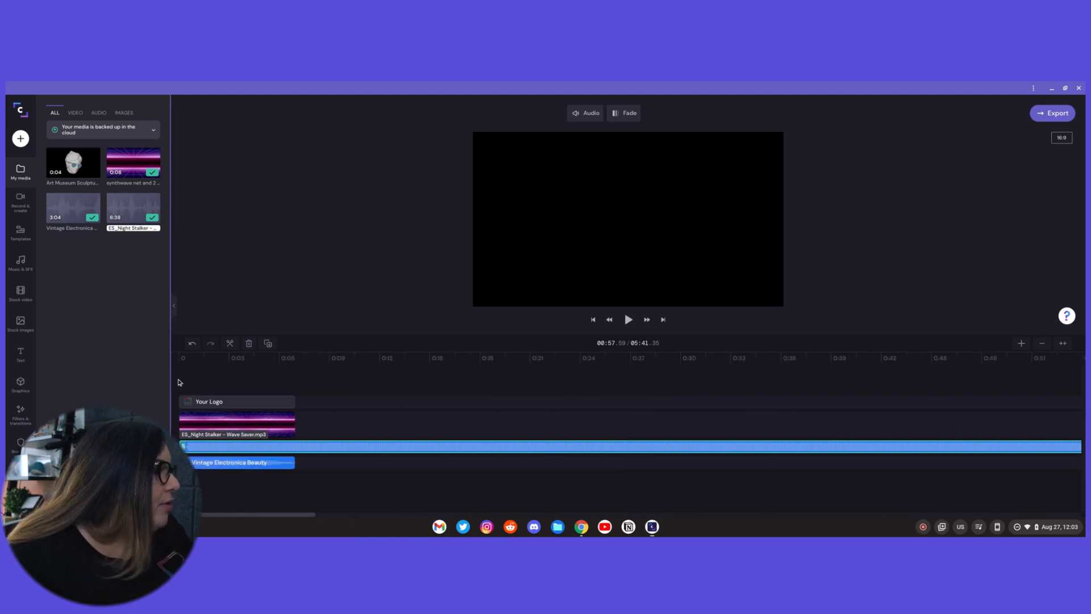
pyautogui.click(180, 360)
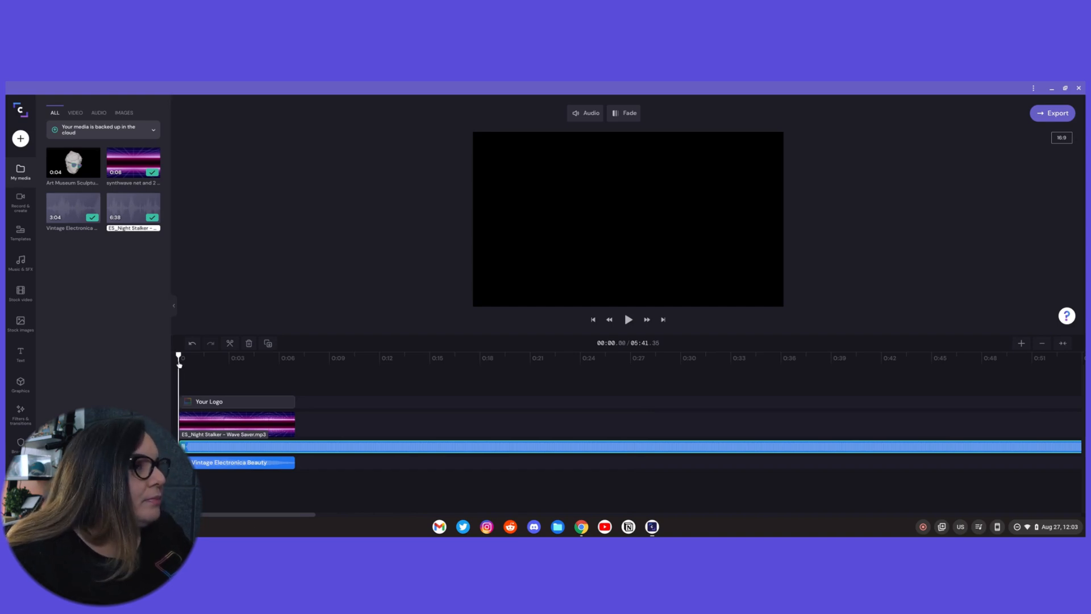
pyautogui.press('space')
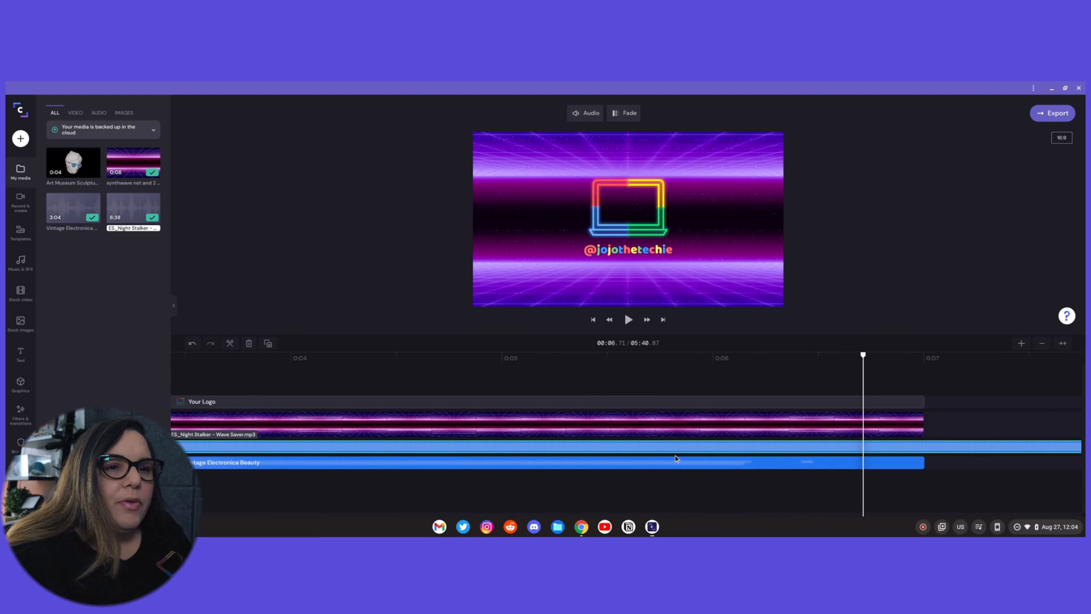
pyautogui.press('space')
pyautogui.press('space')
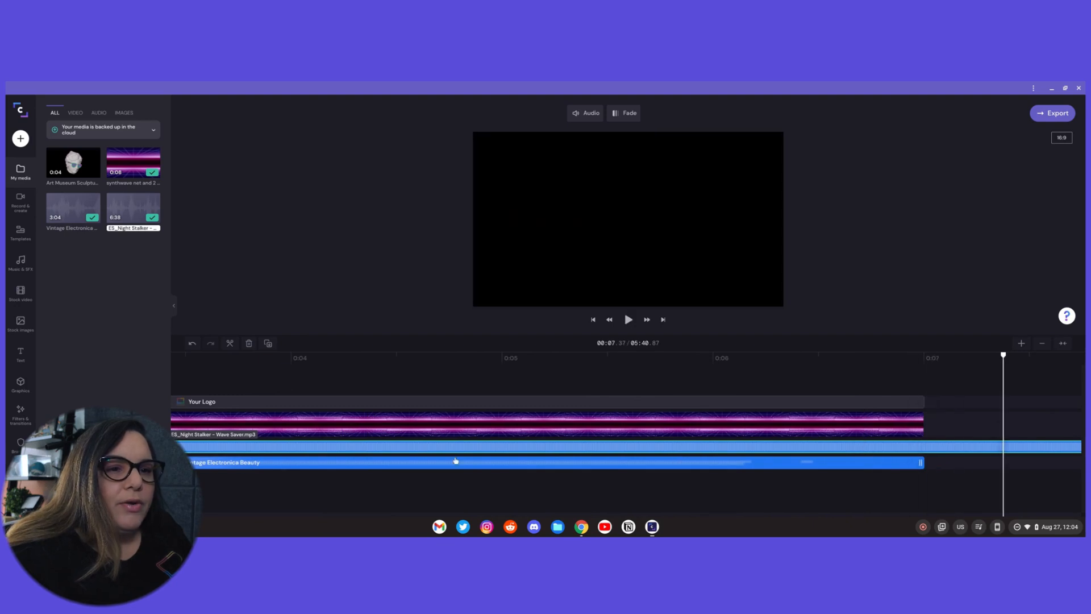
# Split the Night Stalker track at about 7 seconds, where the logo and background clips end, and delete the remainder.
pyautogui.moveTo(1003, 358); pyautogui.dragTo(927, 373)
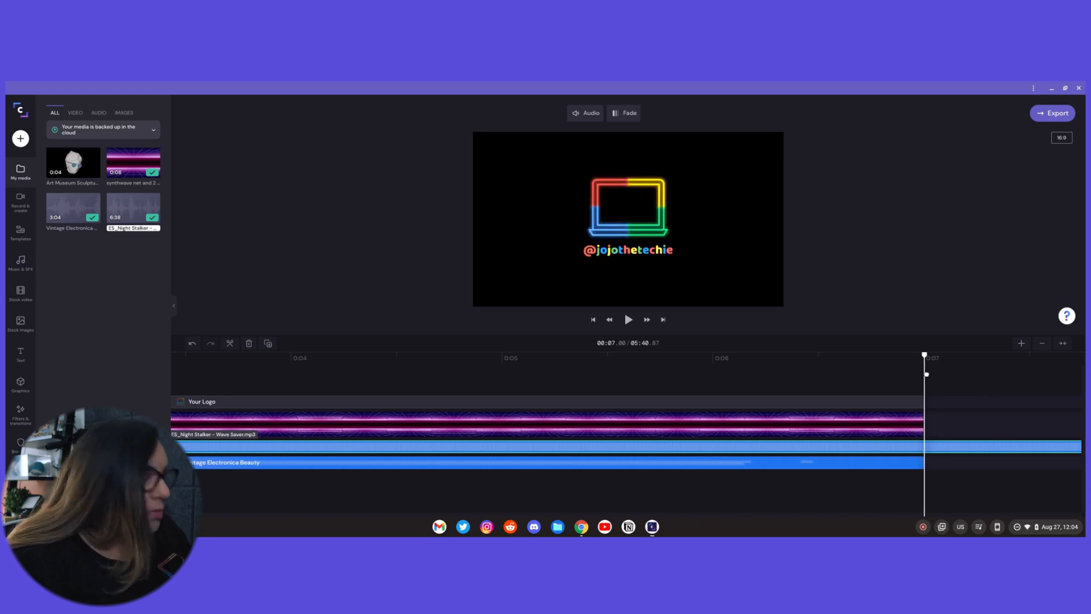
pyautogui.click(951, 463)
pyautogui.click(949, 451)
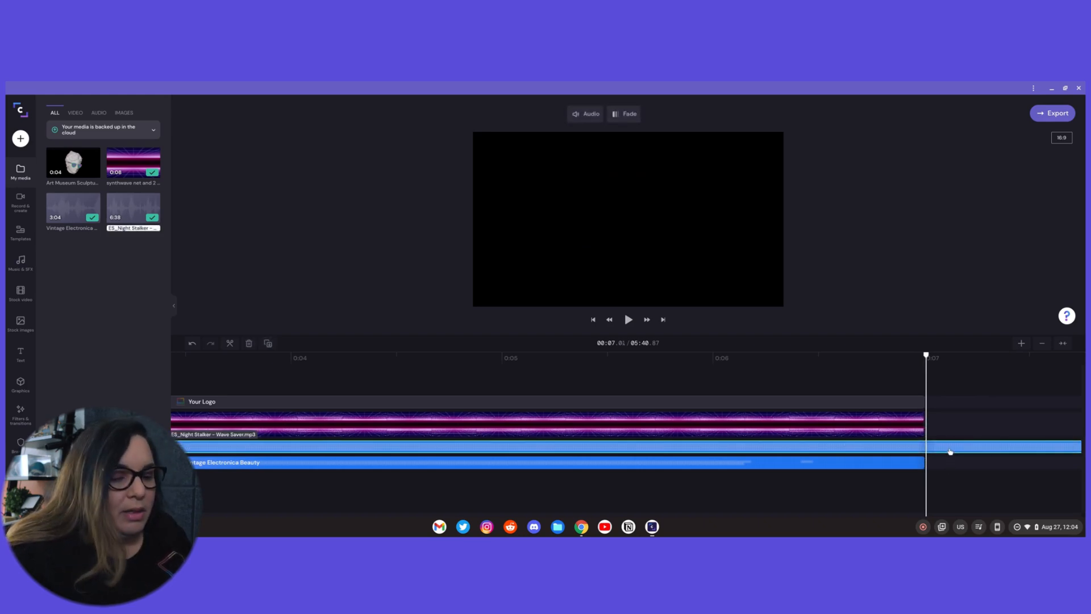
pyautogui.press('s')
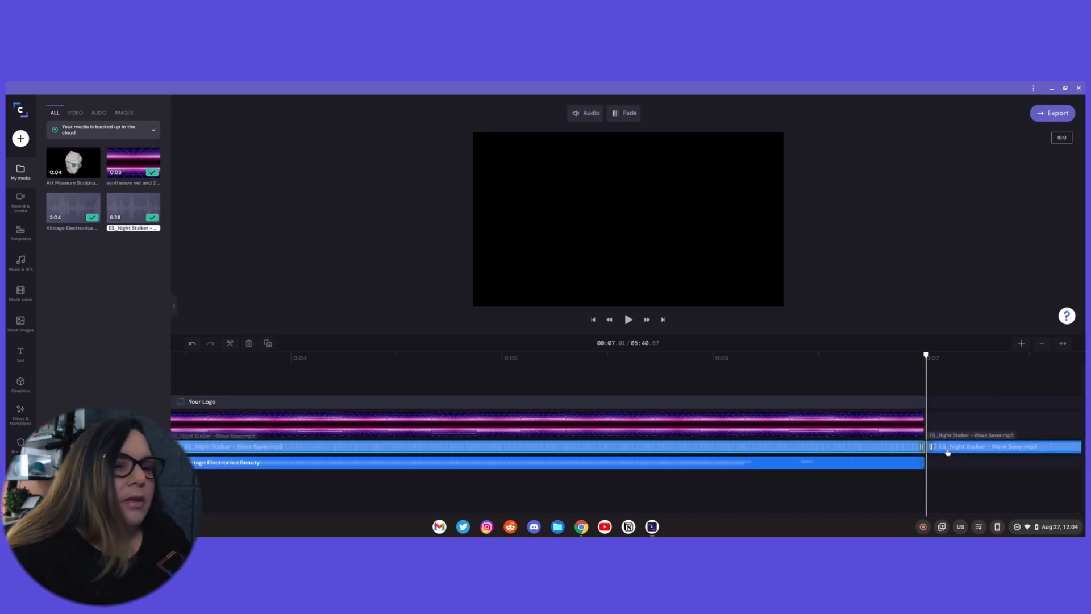
pyautogui.press('Delete')
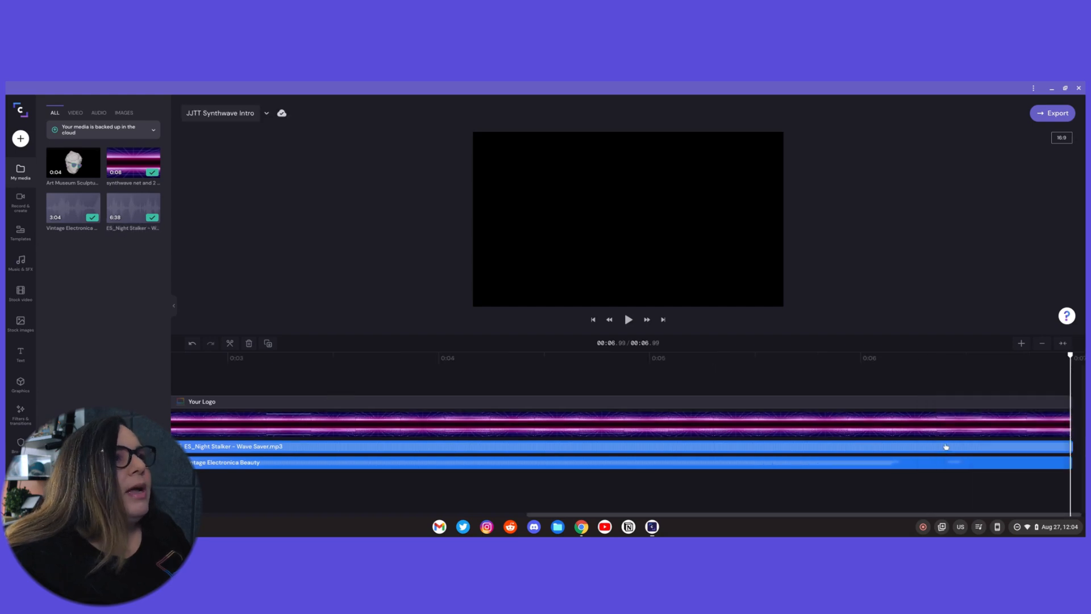
pyautogui.click(1004, 446)
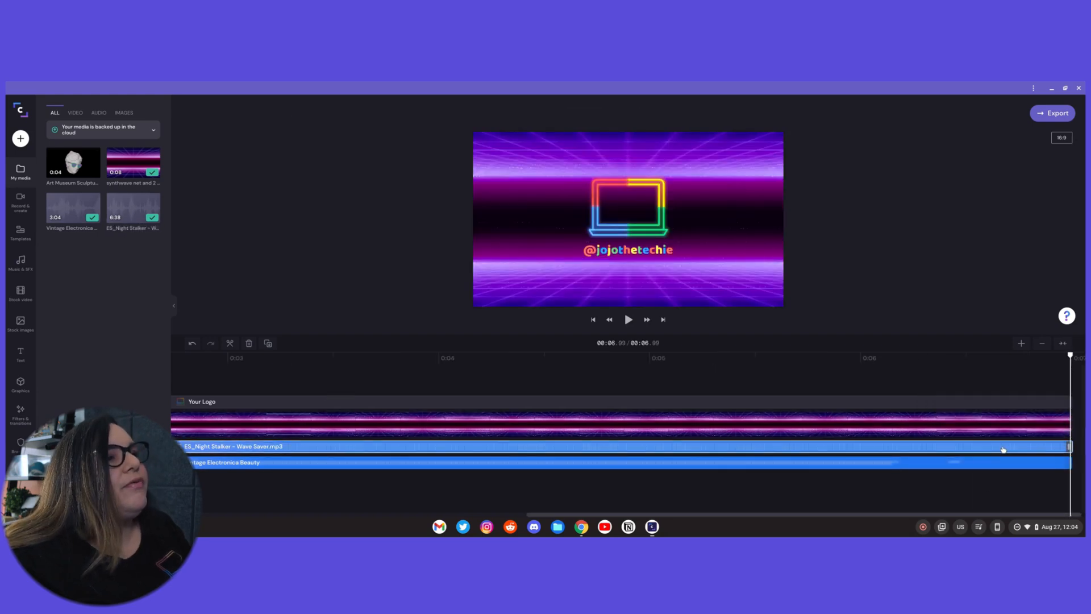
# Set both the fade-in and the fade-out of the Night Stalker track to 0.7 s.
pyautogui.click(625, 114)
pyautogui.moveTo(570, 180); pyautogui.dragTo(610, 186)
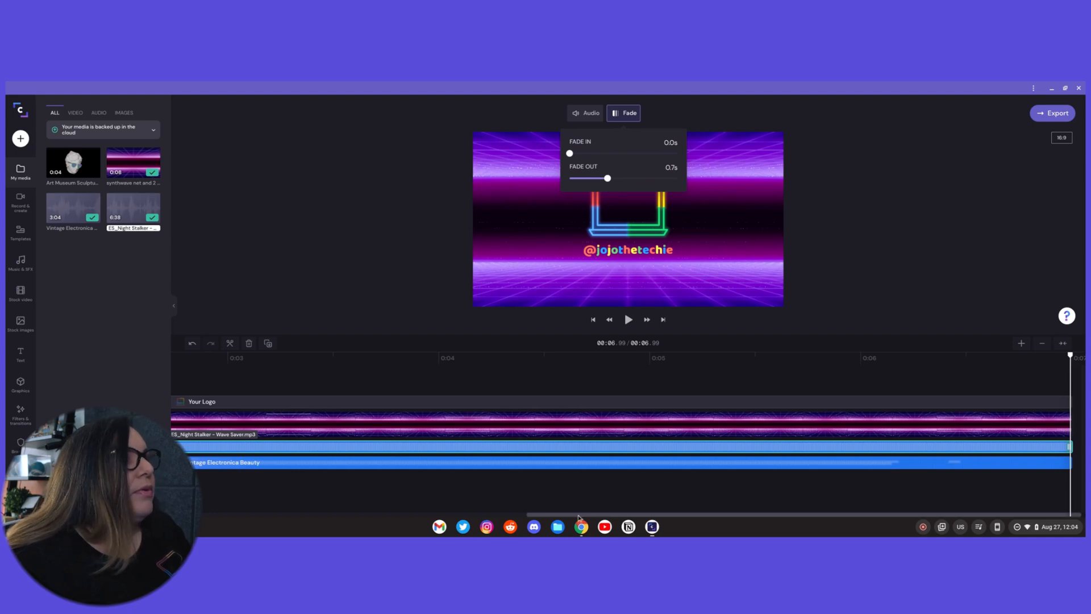
pyautogui.click(287, 445)
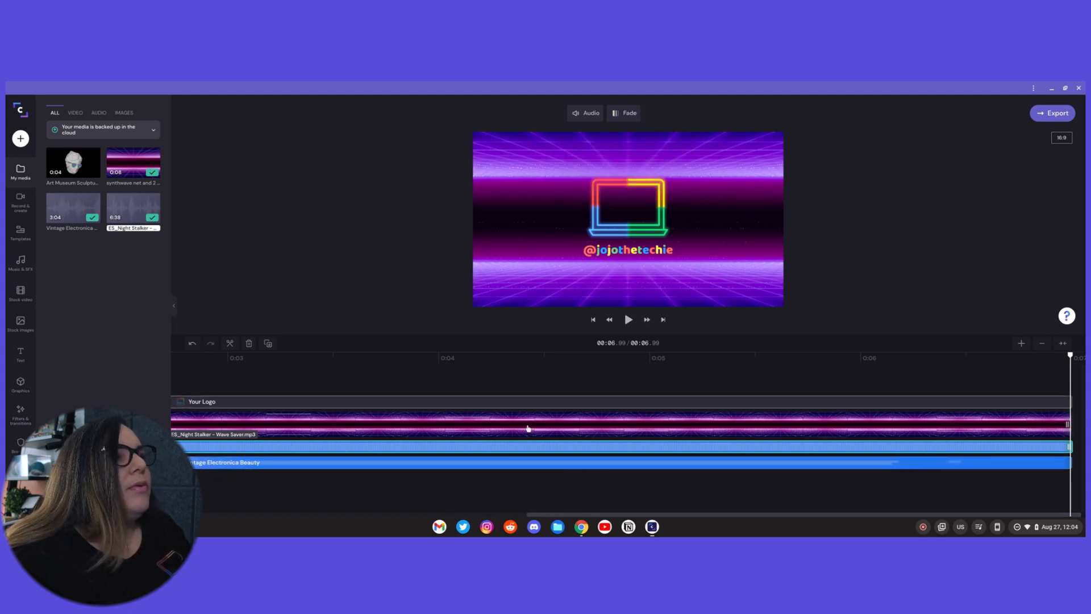
pyautogui.click(625, 113)
pyautogui.moveTo(570, 154); pyautogui.dragTo(608, 157)
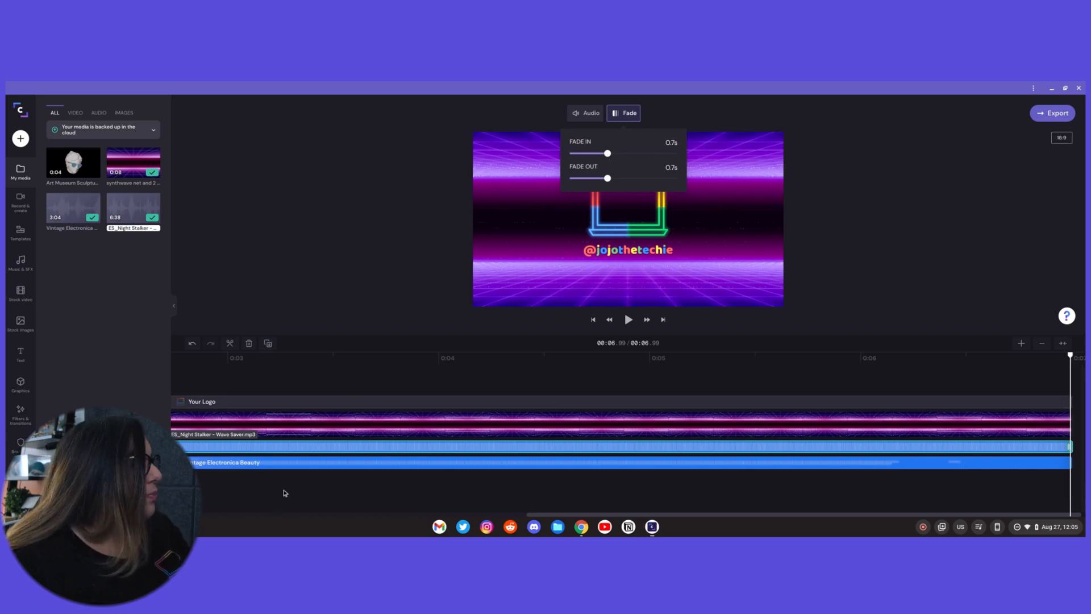
# Play the intro from the start and replay its last seconds several times to hear the Night Stalker track's fades.
pyautogui.moveTo(618, 514); pyautogui.dragTo(293, 515)
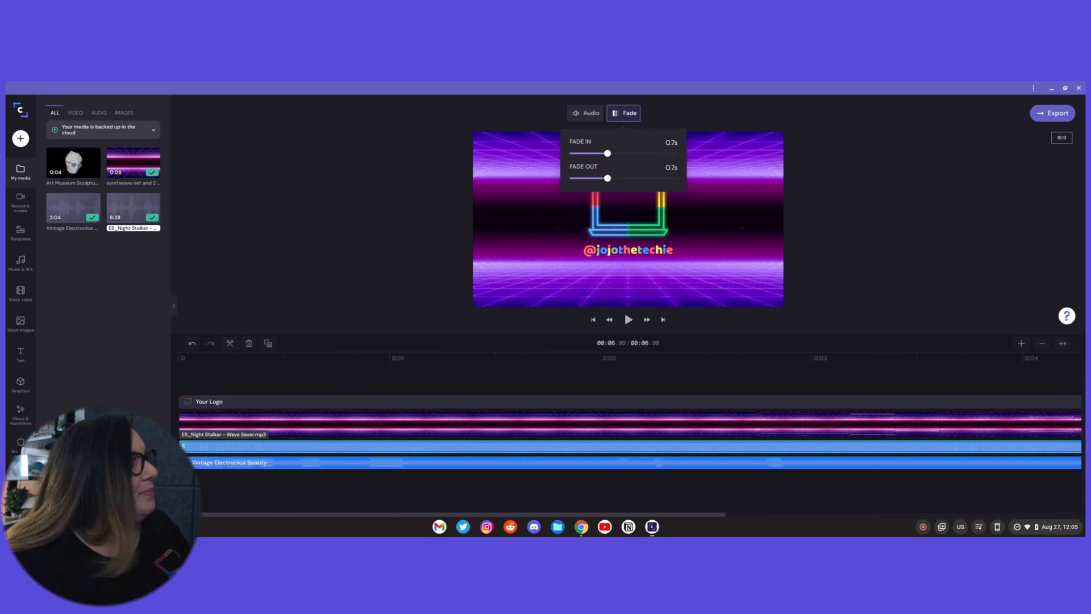
pyautogui.click(180, 360)
pyautogui.press('space')
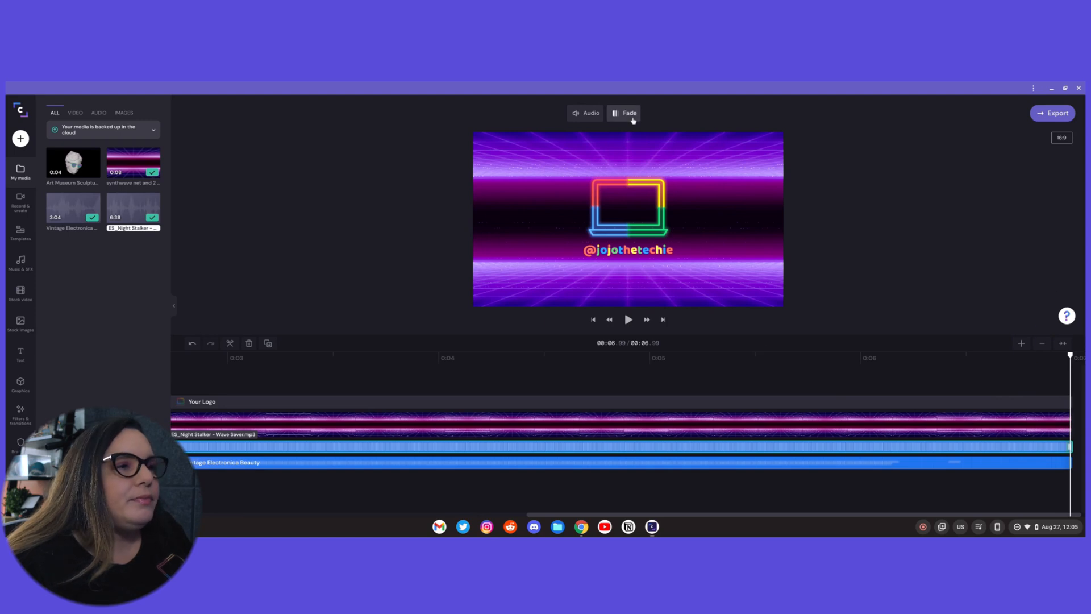
pyautogui.click(649, 359)
pyautogui.press('space')
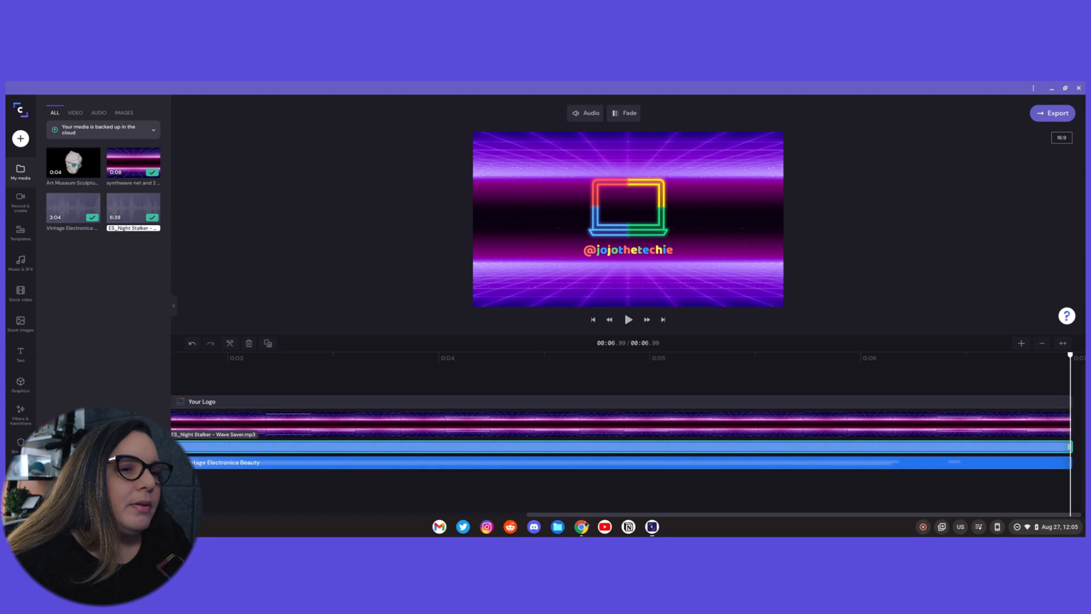
pyautogui.click(863, 359)
pyautogui.press('space')
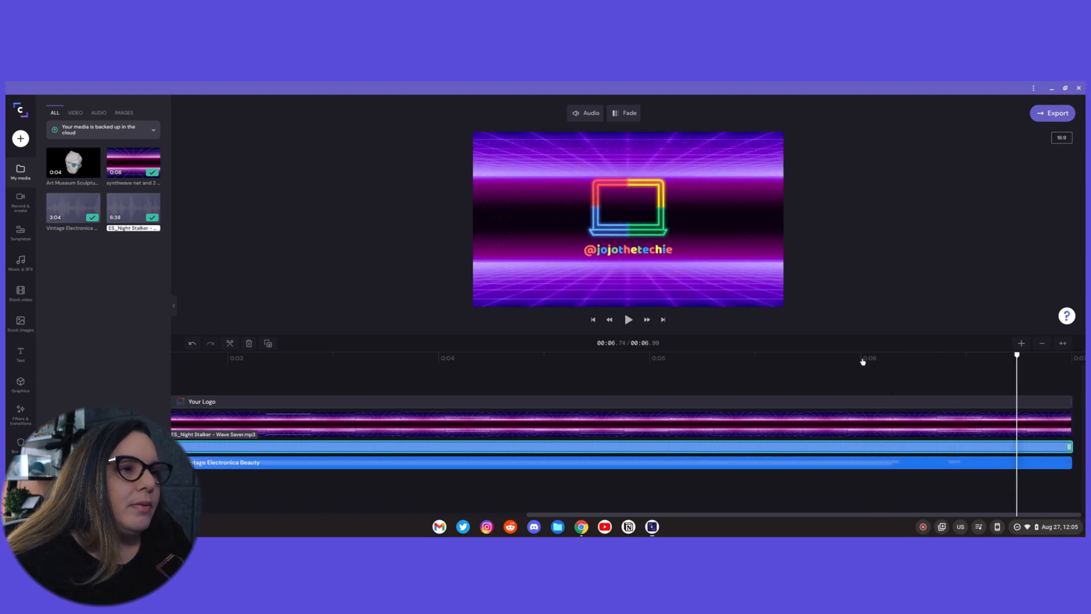
pyautogui.moveTo(1016, 386); pyautogui.dragTo(548, 389)
pyautogui.press('space')
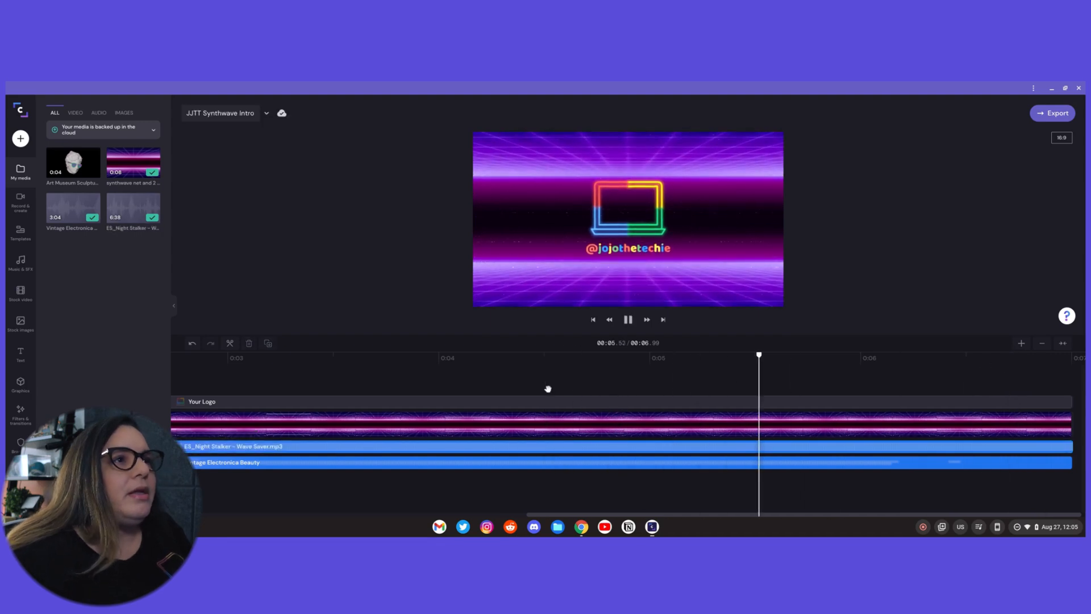
pyautogui.press('space')
pyautogui.press('space')
# Set the Night Stalker track's fade-out to 1.2 s.
pyautogui.click(746, 450)
pyautogui.click(625, 113)
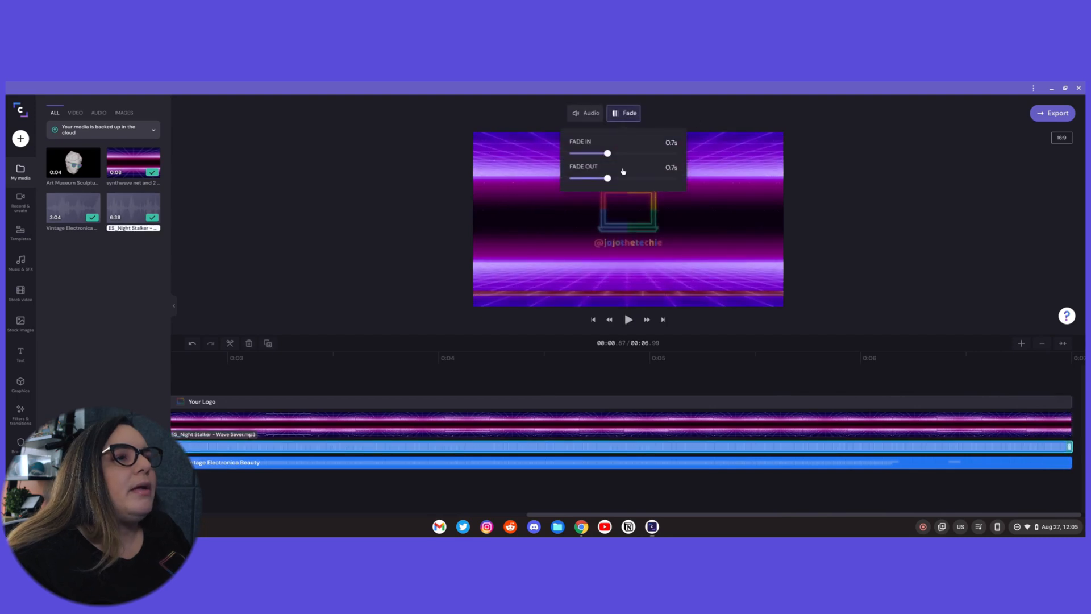
pyautogui.moveTo(608, 178); pyautogui.dragTo(634, 182)
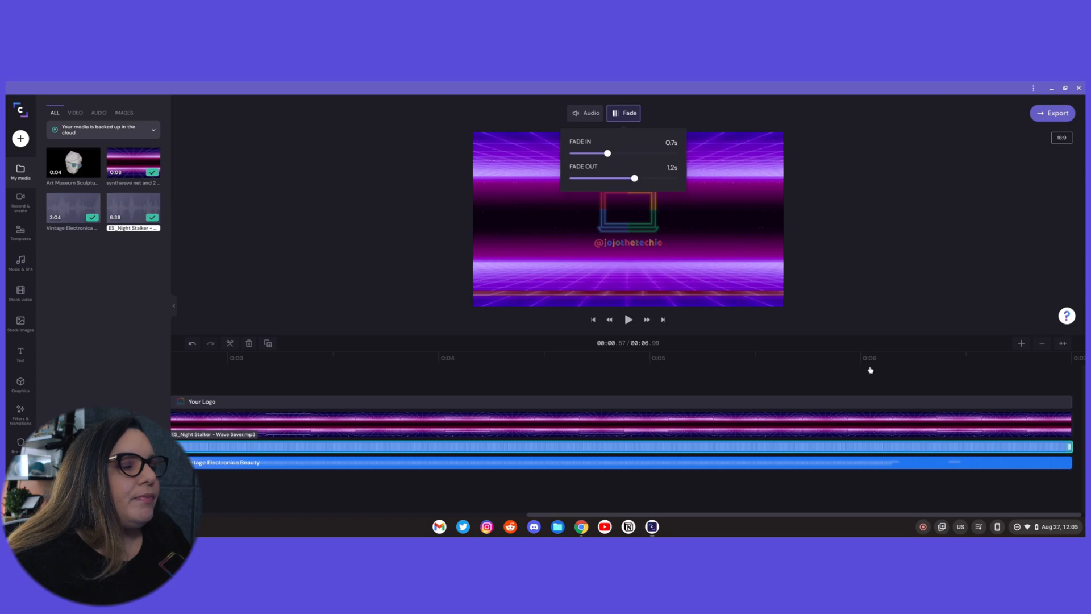
# Replay the intro's ending and the whole intro from the start to judge the Night Stalker track's longer fade-out.
pyautogui.click(610, 362)
pyautogui.press('space')
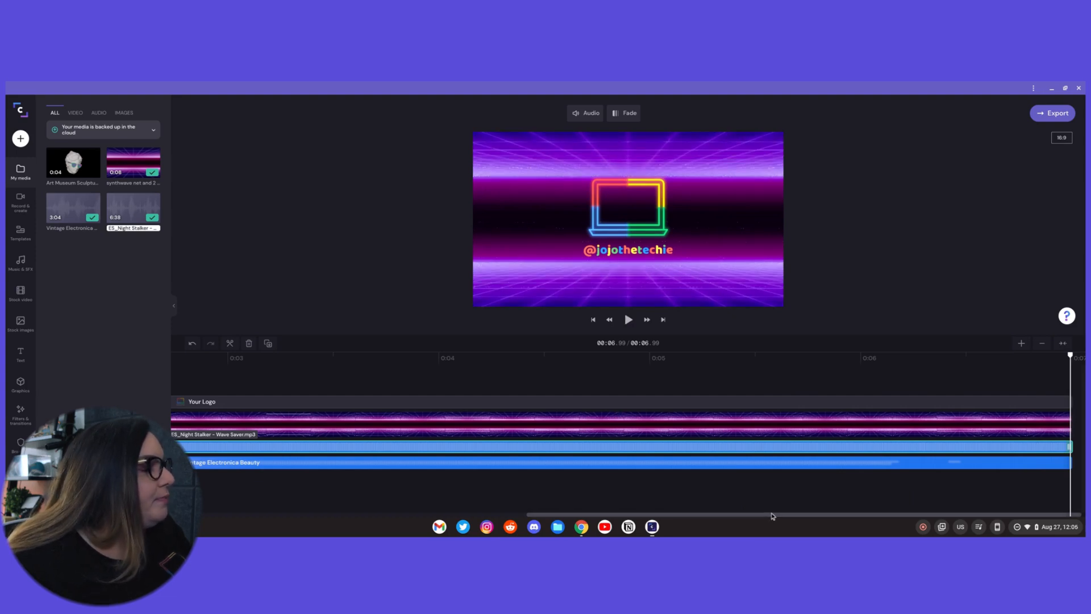
pyautogui.moveTo(772, 517); pyautogui.dragTo(302, 510)
pyautogui.click(179, 360)
pyautogui.press('space')
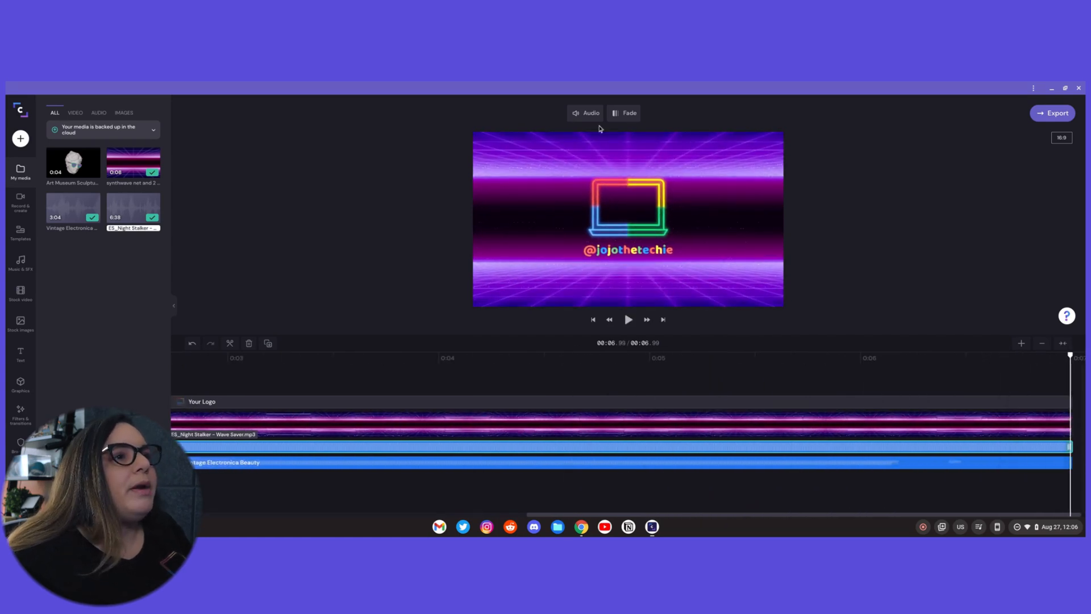
# Set the Night Stalker track's fade-out to 1.0 s and play the intro from the start.
pyautogui.click(629, 111)
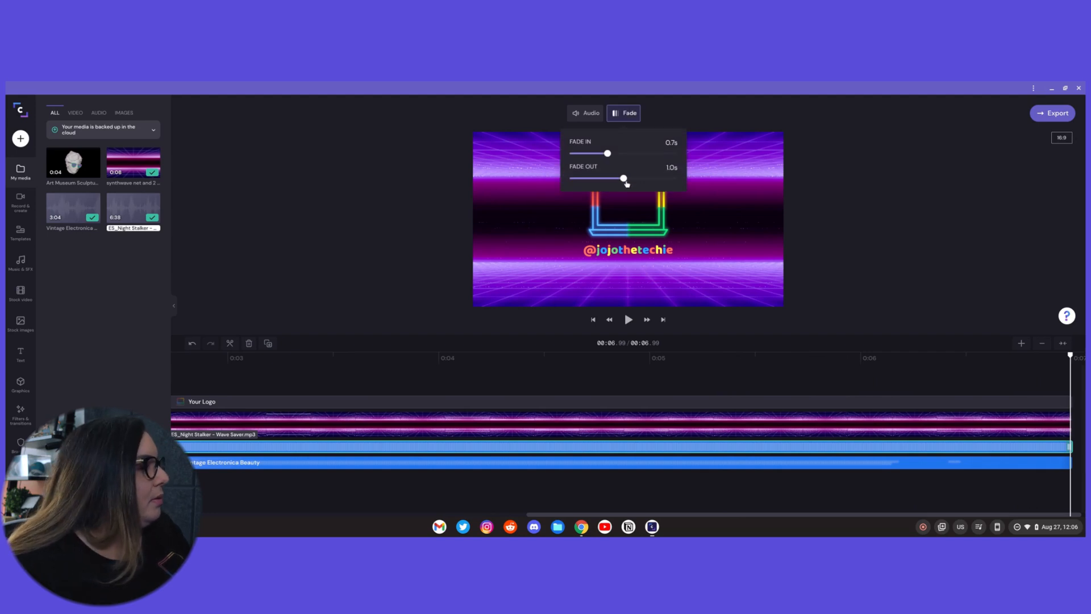
pyautogui.moveTo(727, 517); pyautogui.dragTo(401, 514)
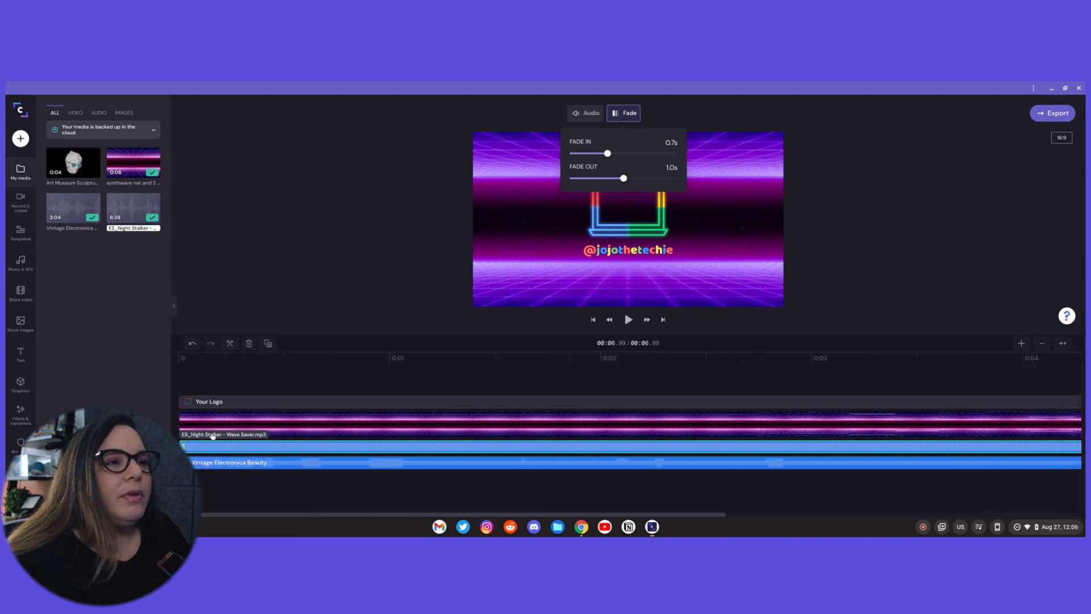
pyautogui.click(178, 364)
pyautogui.press('space')
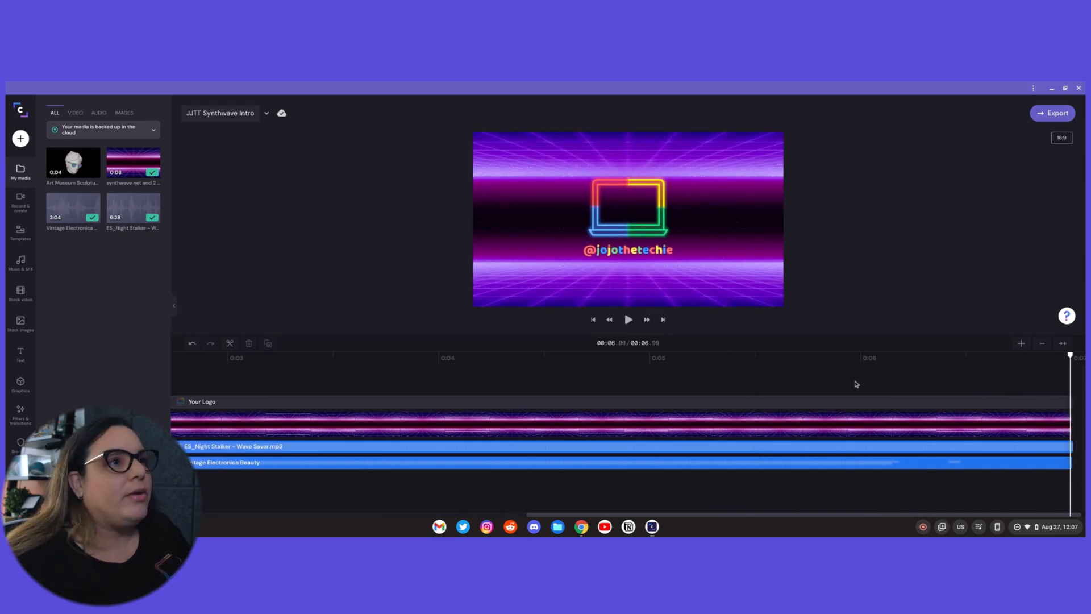
# Set the fade-out of the logo clip to 1.5 s.
pyautogui.click(783, 402)
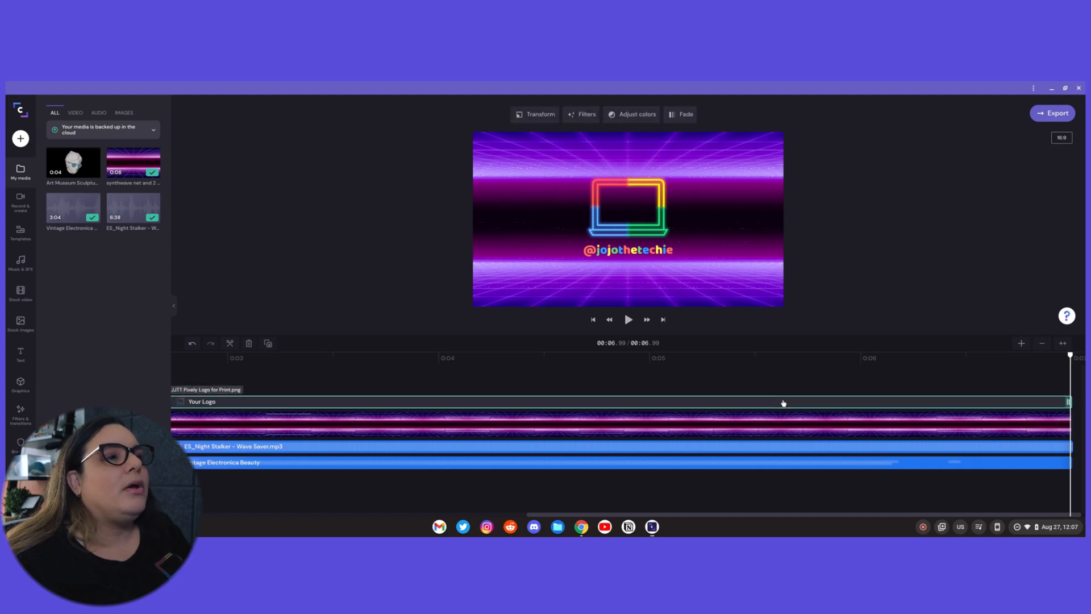
pyautogui.click(683, 113)
pyautogui.moveTo(626, 181); pyautogui.dragTo(709, 179)
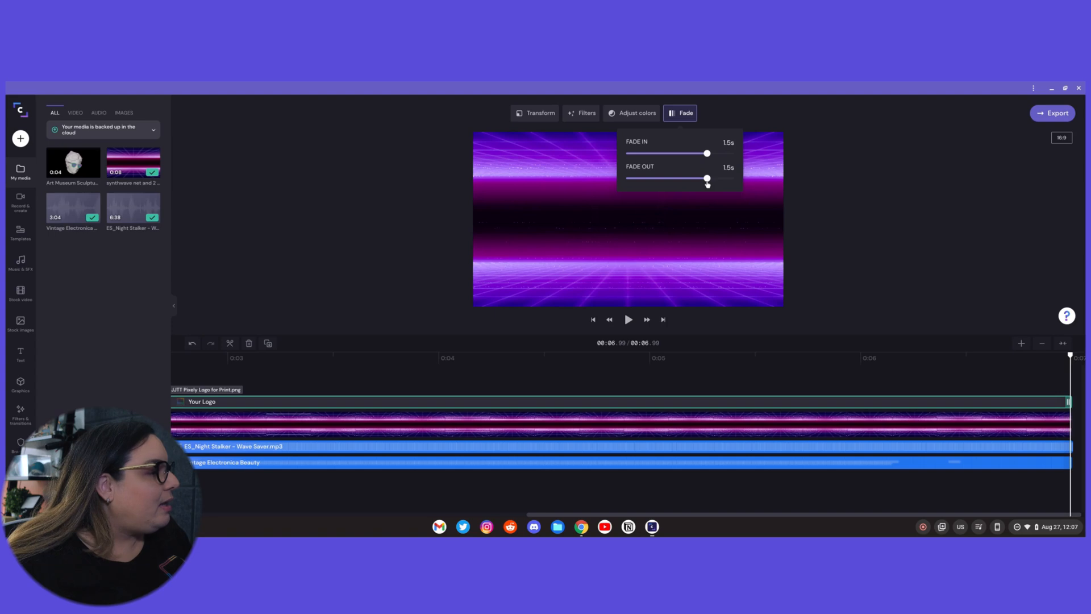
# Play the intro from the start to check how the logo fades out.
pyautogui.click(203, 361)
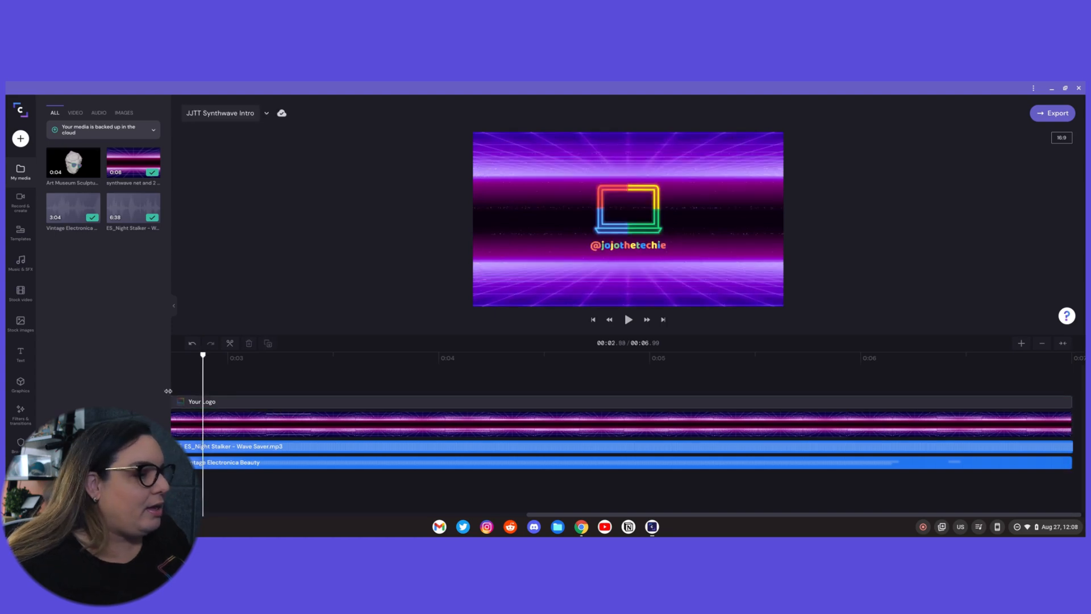
pyautogui.moveTo(204, 358); pyautogui.dragTo(100, 378)
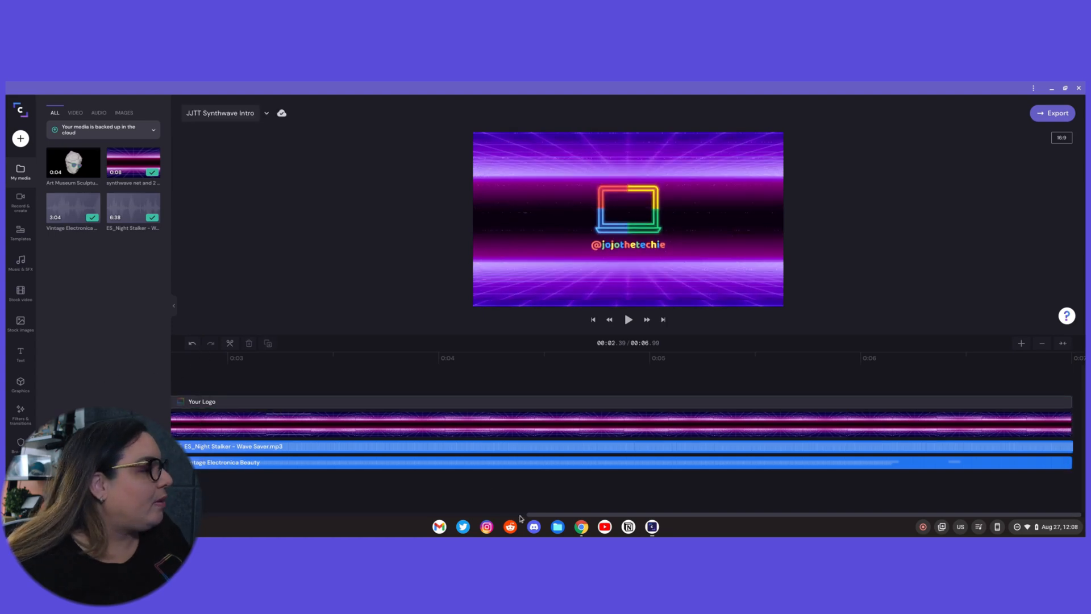
pyautogui.moveTo(575, 515); pyautogui.dragTo(250, 514)
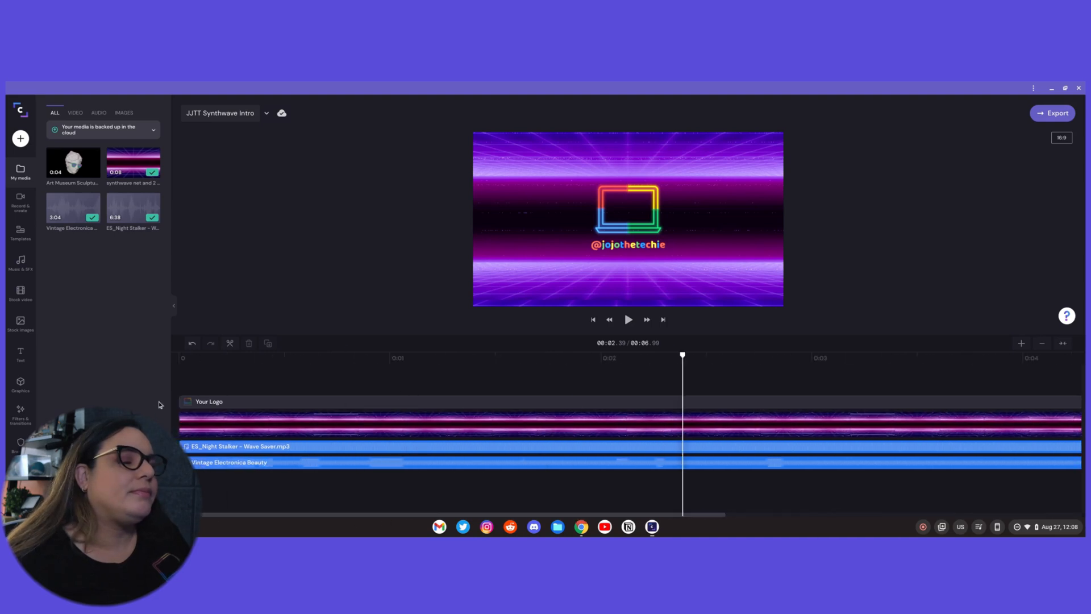
pyautogui.click(177, 362)
pyautogui.press('space')
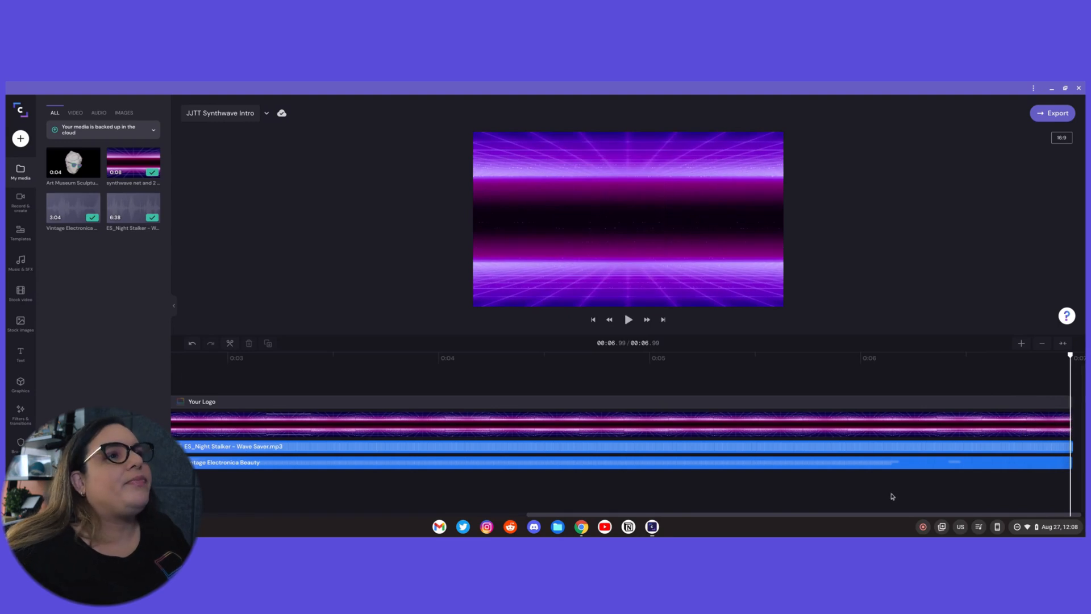
# Set the fade-out of the synthwave background clip to 0.6 s.
pyautogui.click(949, 427)
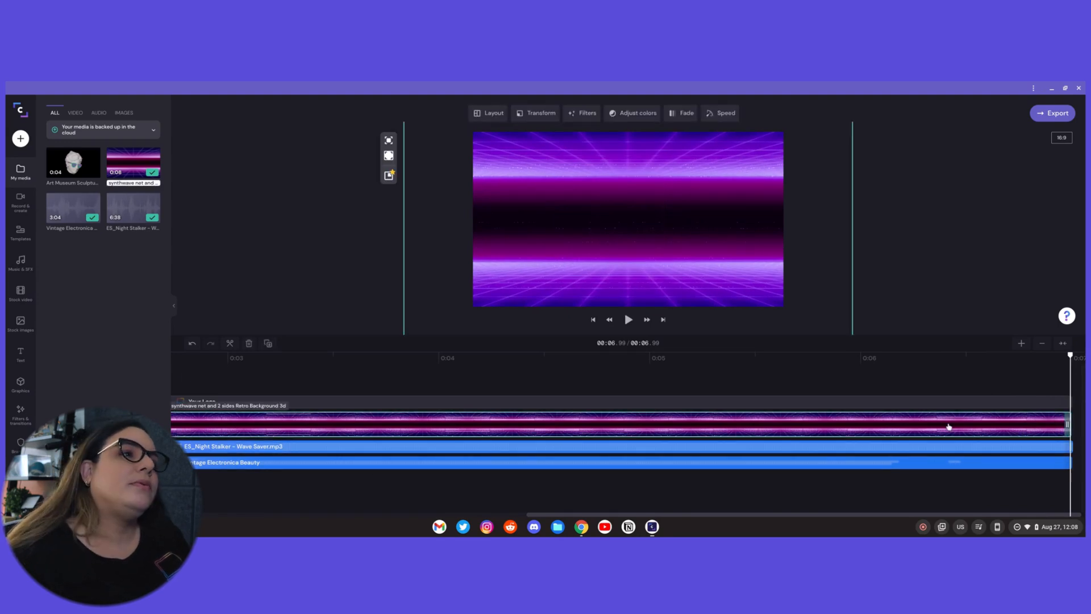
pyautogui.click(683, 118)
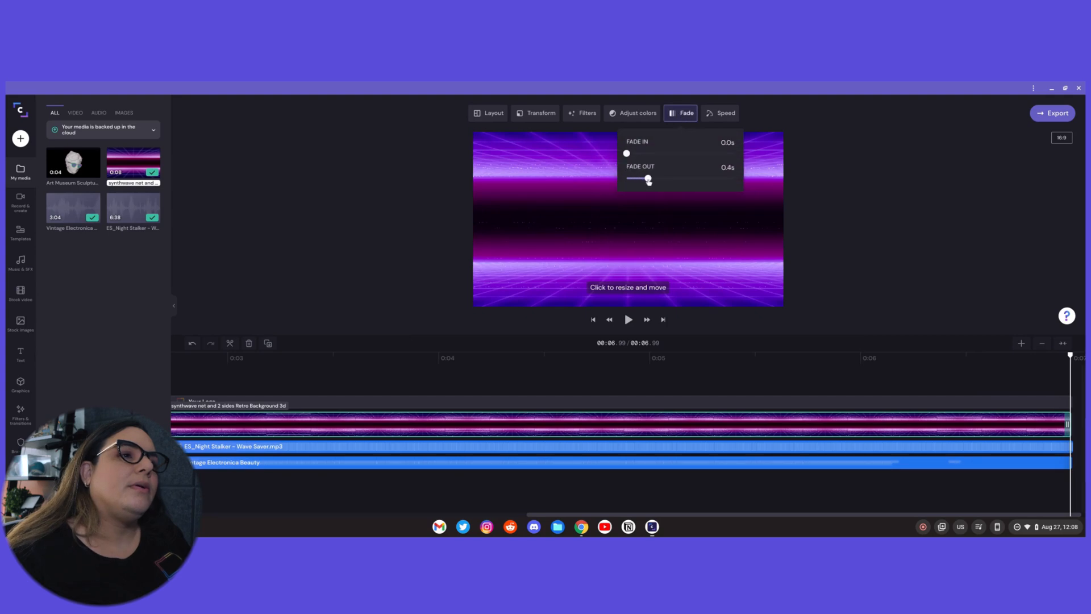
pyautogui.moveTo(648, 181); pyautogui.dragTo(657, 183)
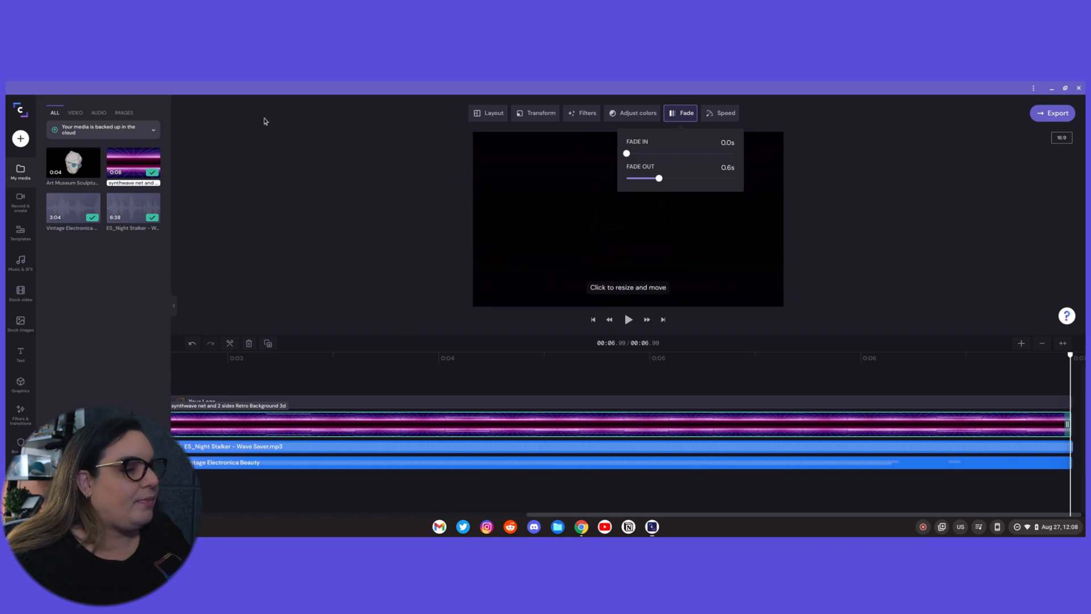
# Play the whole intro from the beginning to check the background clip's fade-out.
pyautogui.click(211, 378)
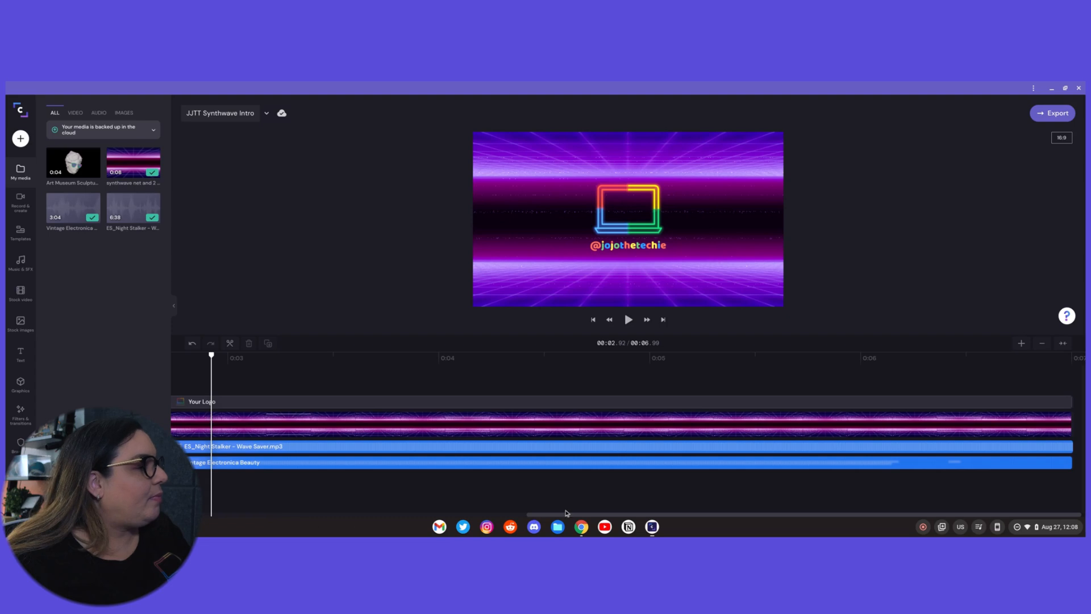
pyautogui.moveTo(596, 512); pyautogui.dragTo(204, 515)
pyautogui.click(179, 361)
pyautogui.press('space')
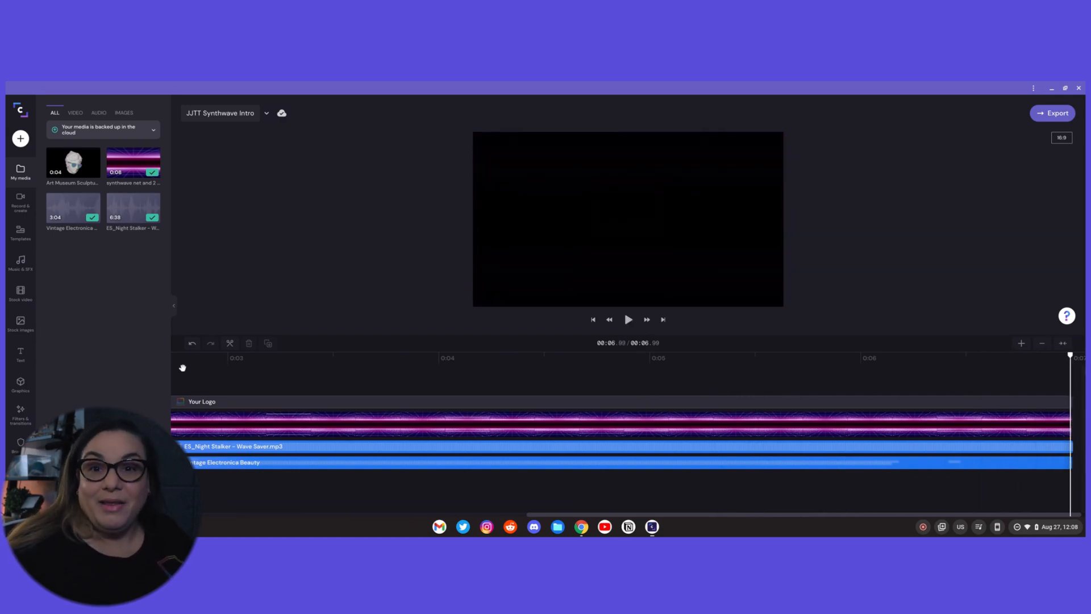
# Delete the Vintage Electronica Beauty audio track from the timeline.
pyautogui.moveTo(670, 515); pyautogui.dragTo(327, 515)
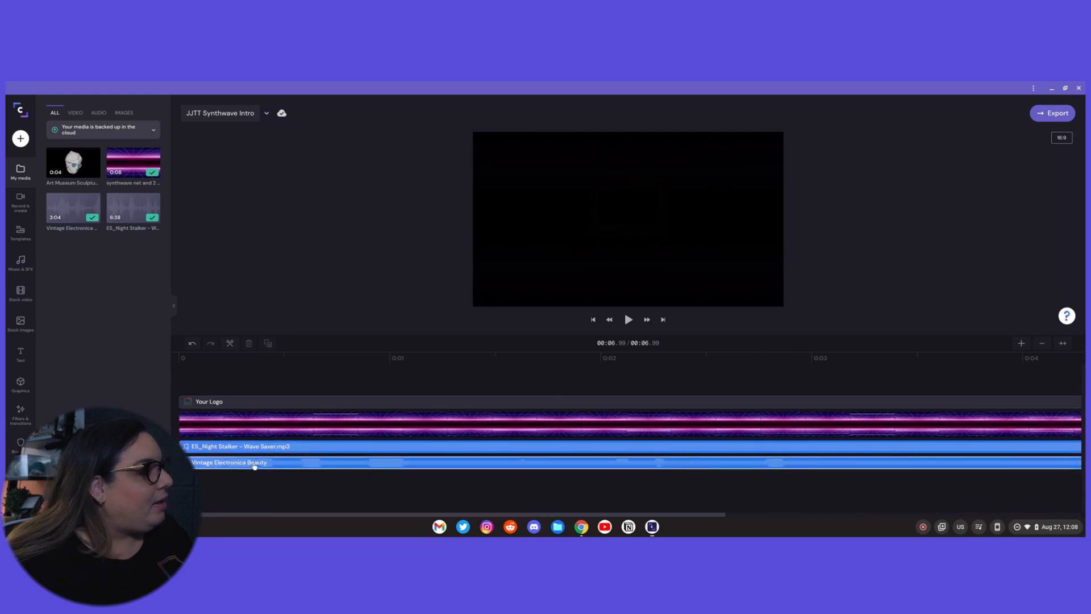
pyautogui.moveTo(260, 463); pyautogui.dragTo(254, 466)
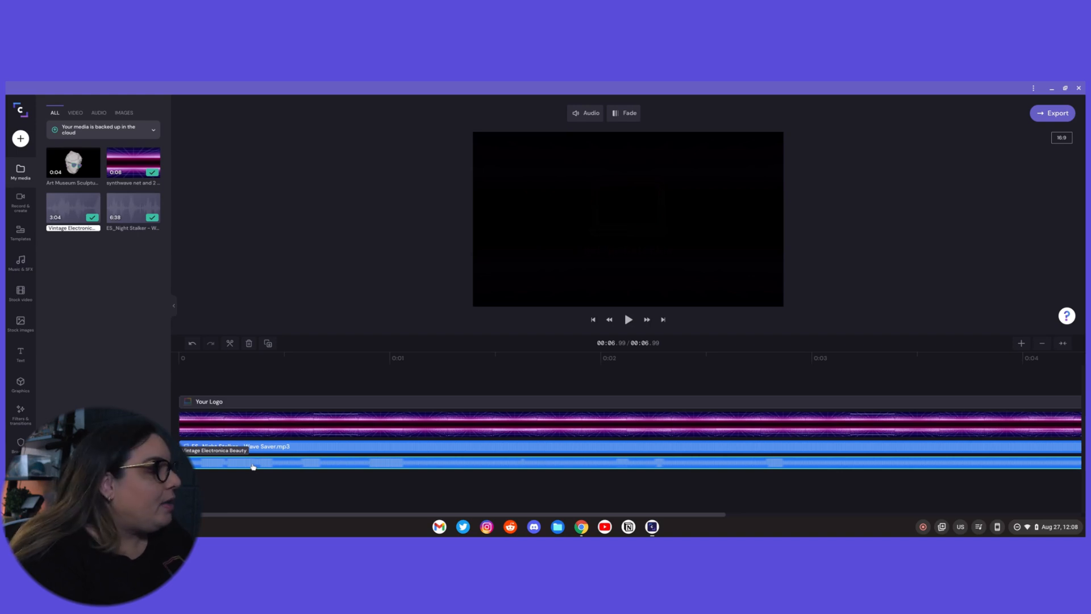
pyautogui.moveTo(254, 466); pyautogui.dragTo(255, 467)
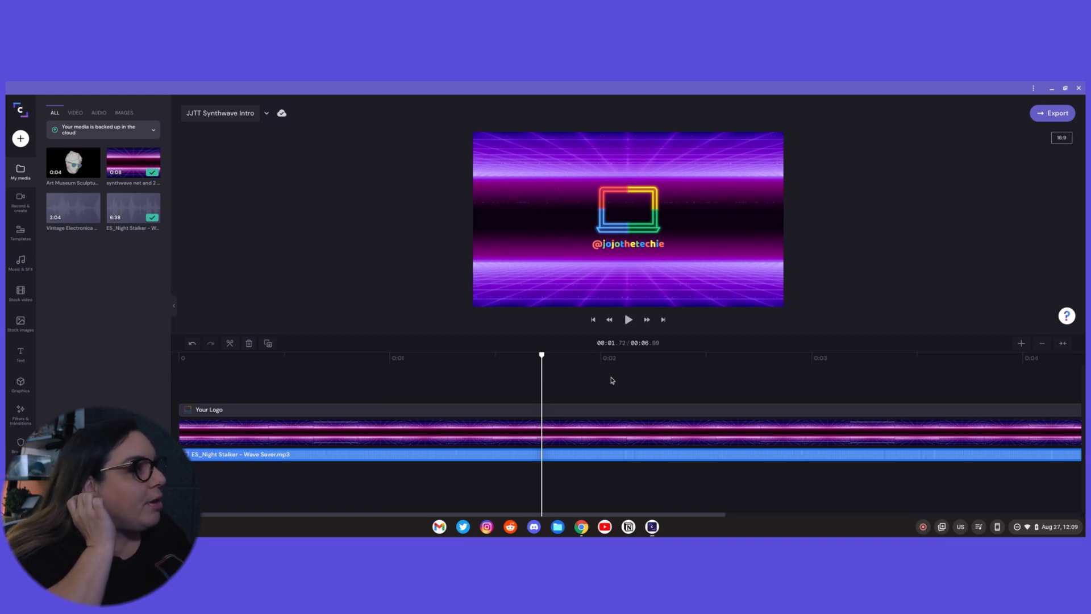
# Browse the text title styles and play back the intro with the title "Tech Reviews, Unboxings, All Around Fun Stuff".
pyautogui.click(21, 354)
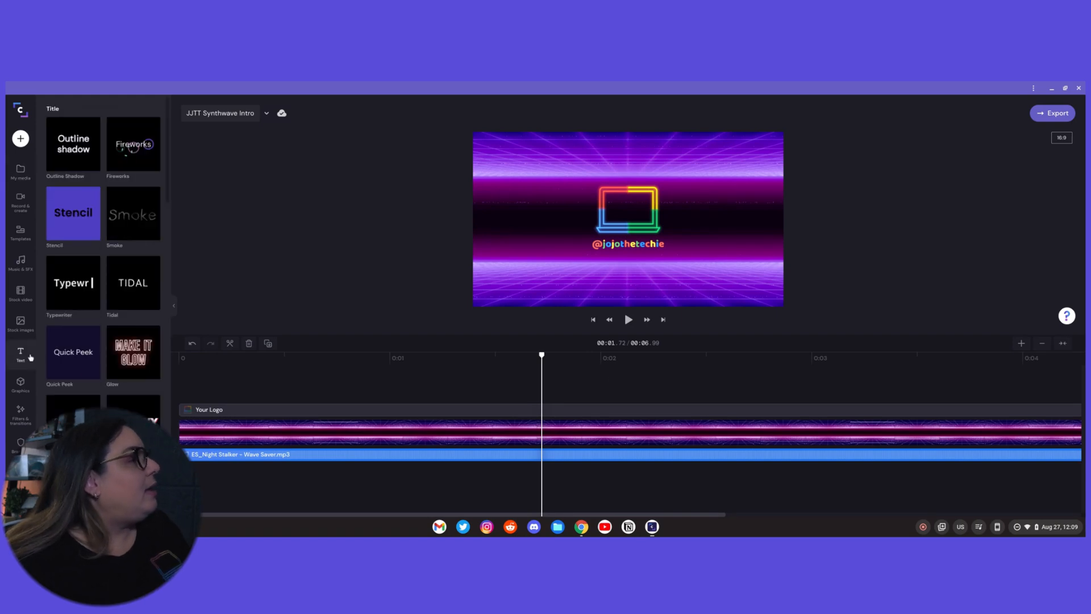
pyautogui.scroll(-3, 121, 272)
pyautogui.scroll(-3, 121, 306)
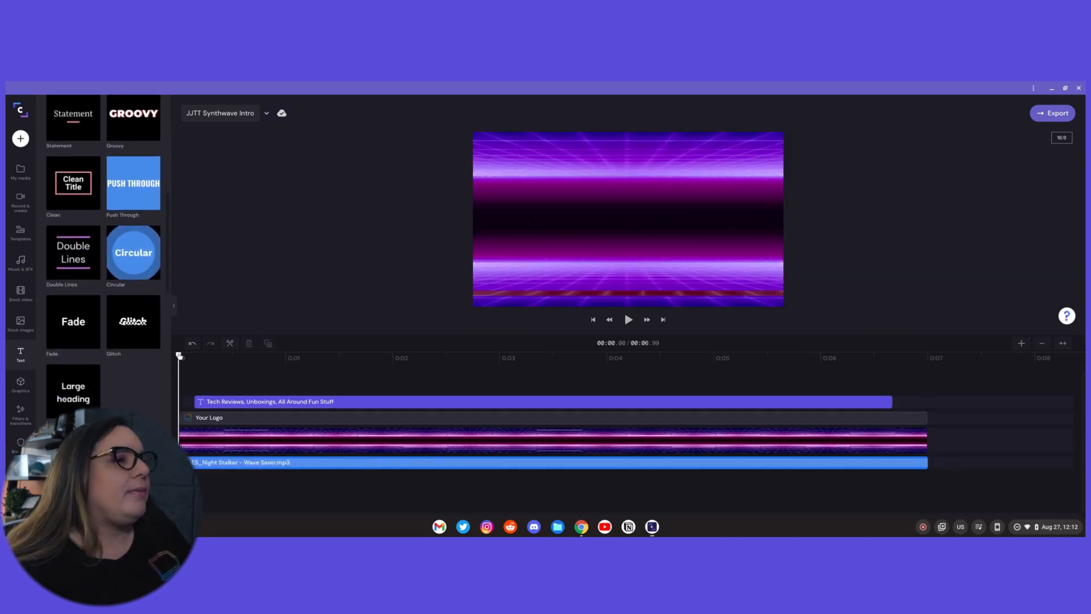
pyautogui.press('space')
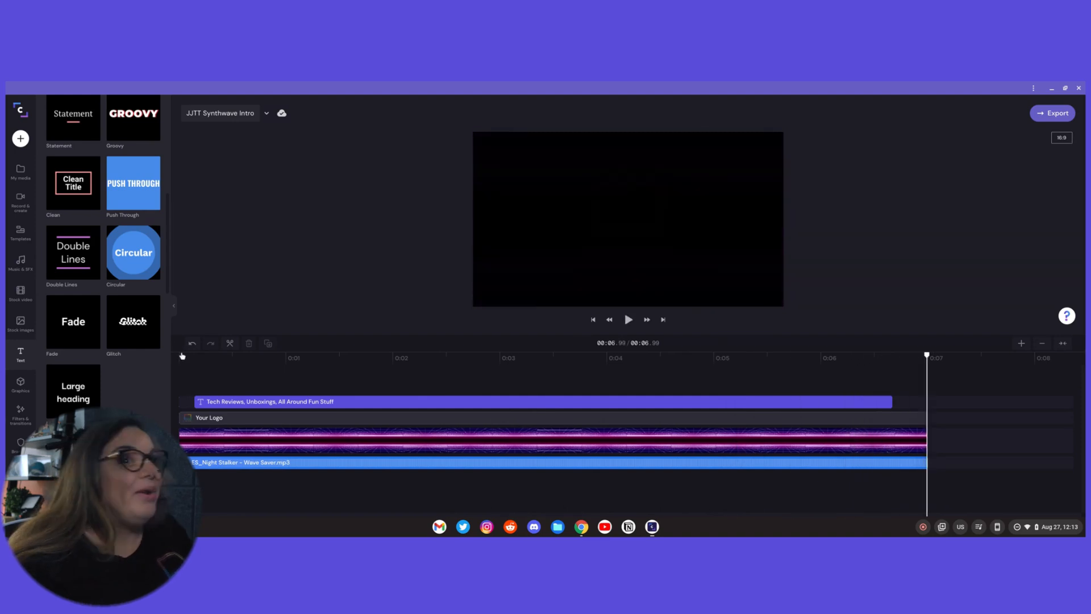
# Export the intro as a 1080p video with the Quality optimization.
pyautogui.click(1052, 113)
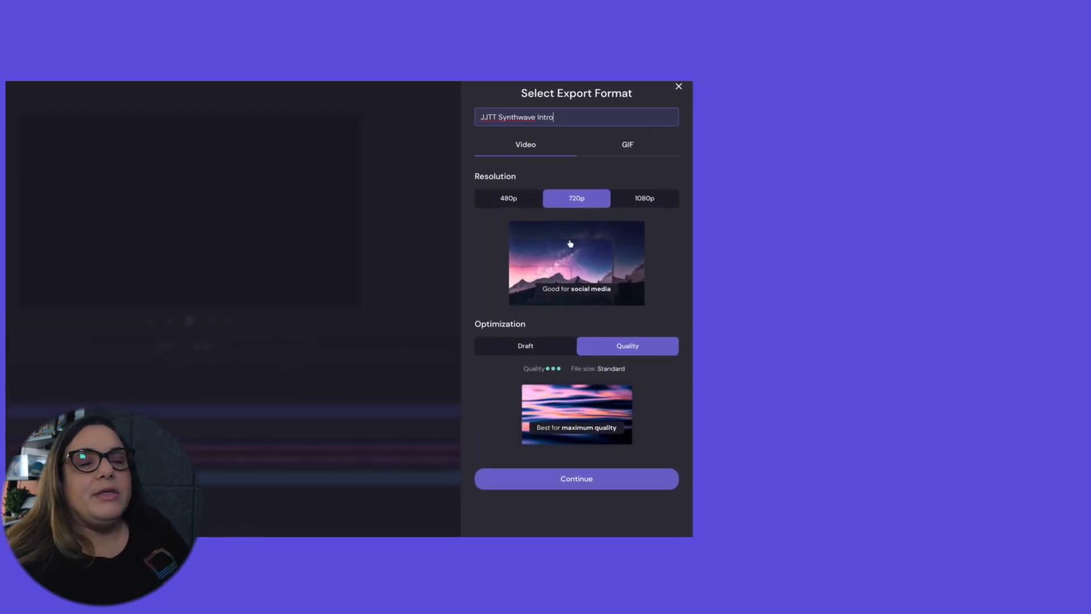
pyautogui.click(654, 203)
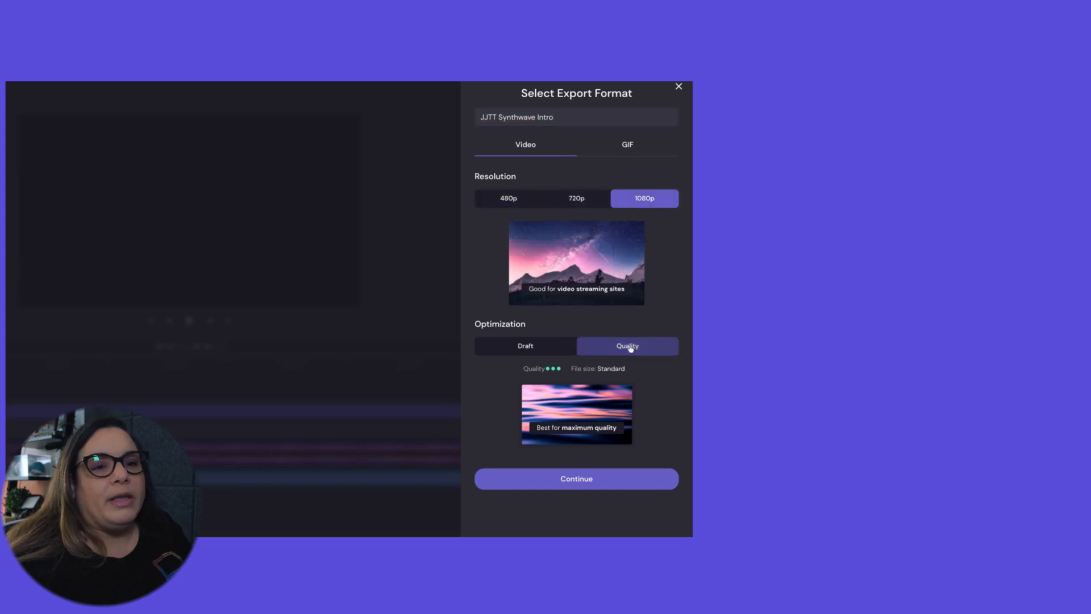
pyautogui.click(656, 349)
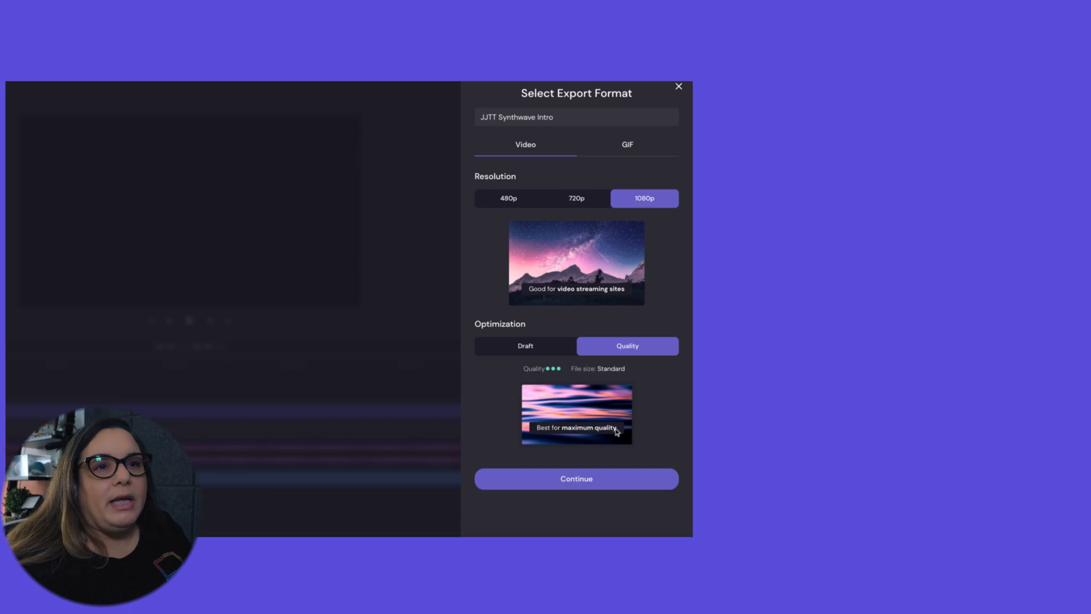
pyautogui.click(601, 484)
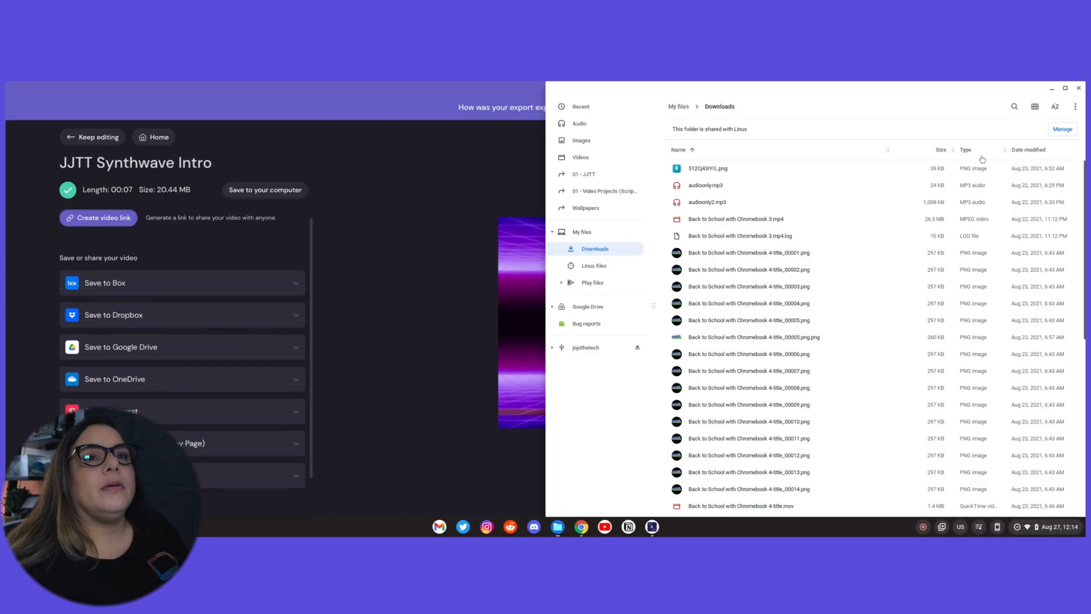
# Sort the Downloads folder by date modified, newest first, and play JJTT Synthwave Intro.mp4.
pyautogui.click(1040, 150)
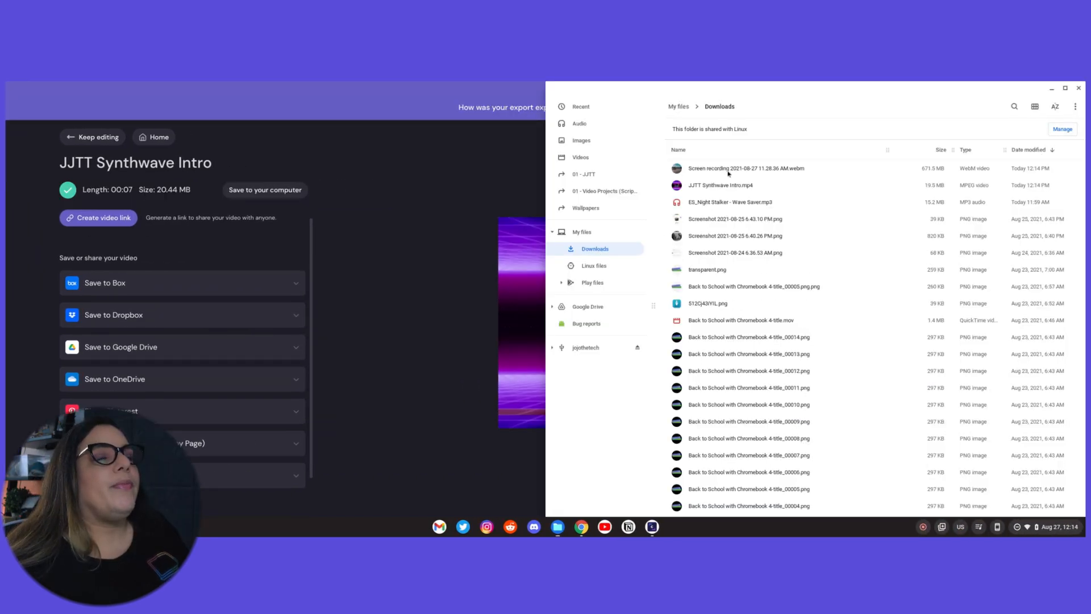
pyautogui.click(731, 185)
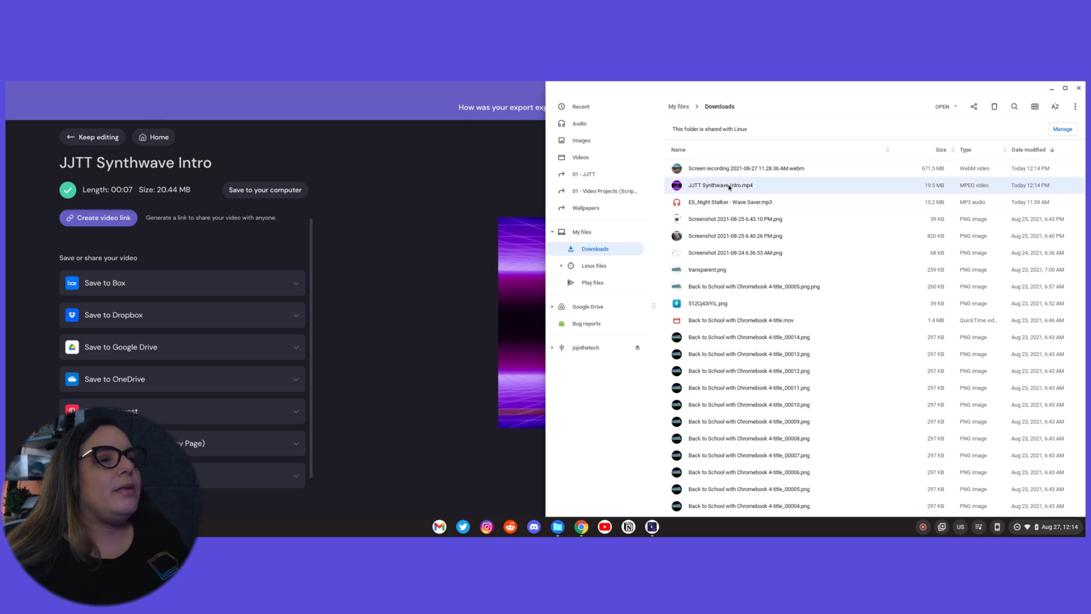
pyautogui.doubleClick(731, 185)
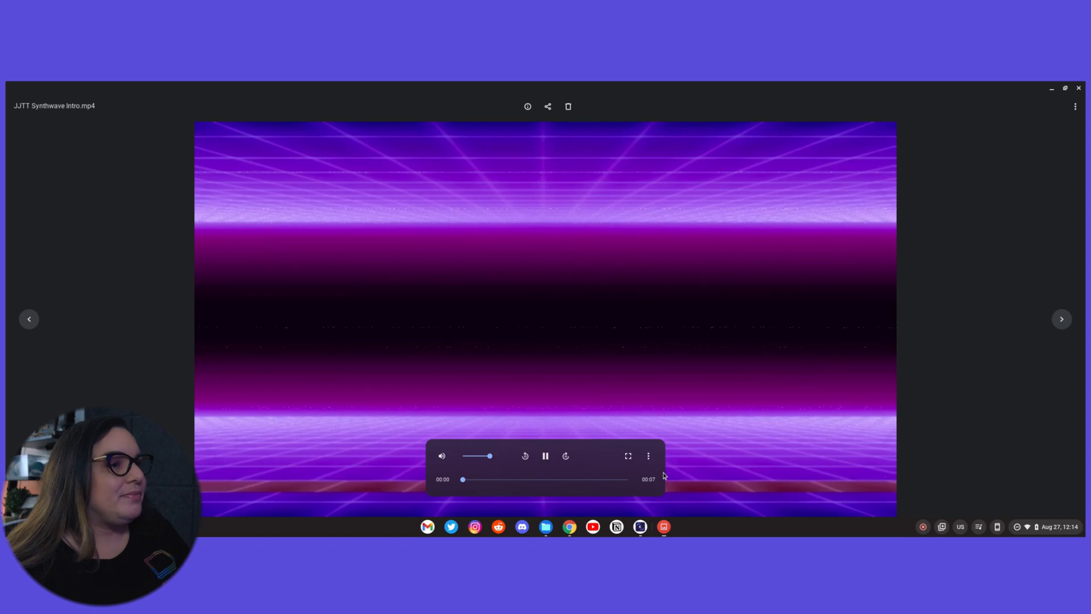
pyautogui.press('space')
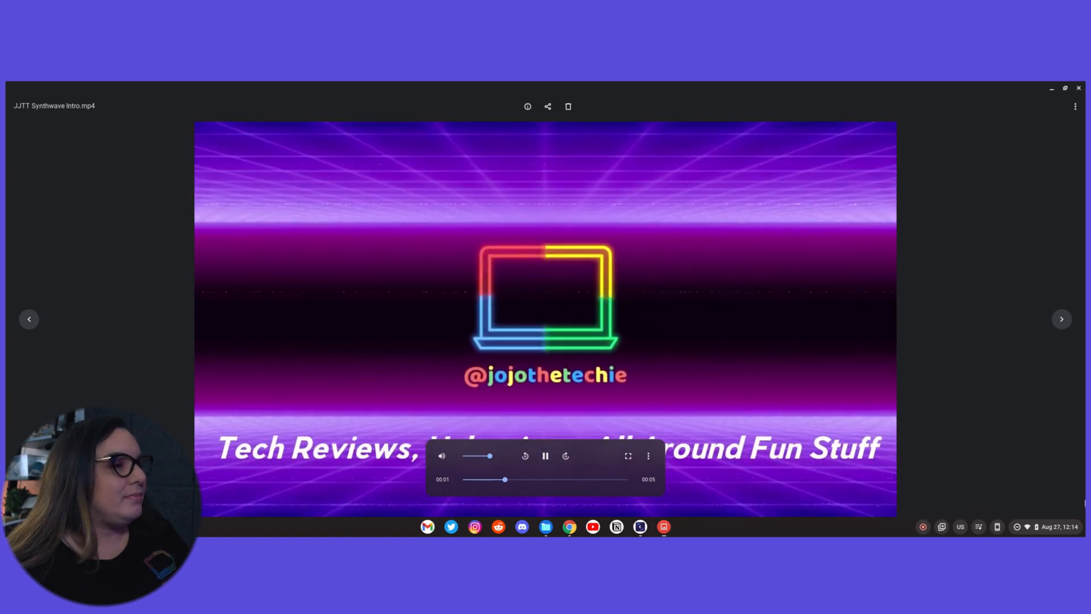